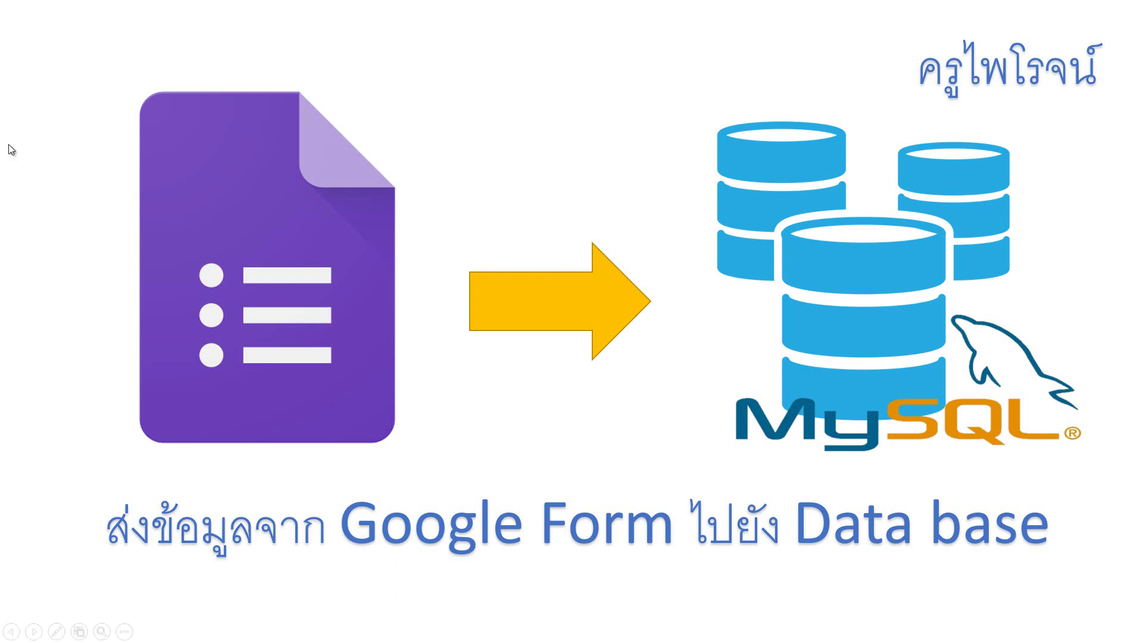
End the PowerPoint slide show and minimize the presentation to show the desktop.
key("Escape")
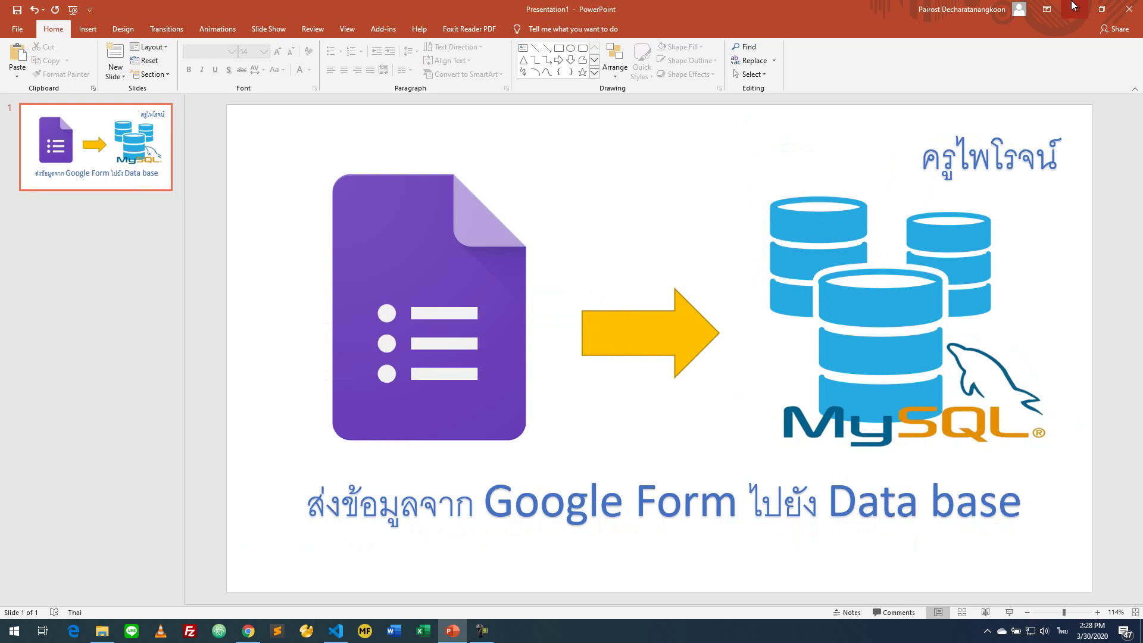
left_click(1074, 10)
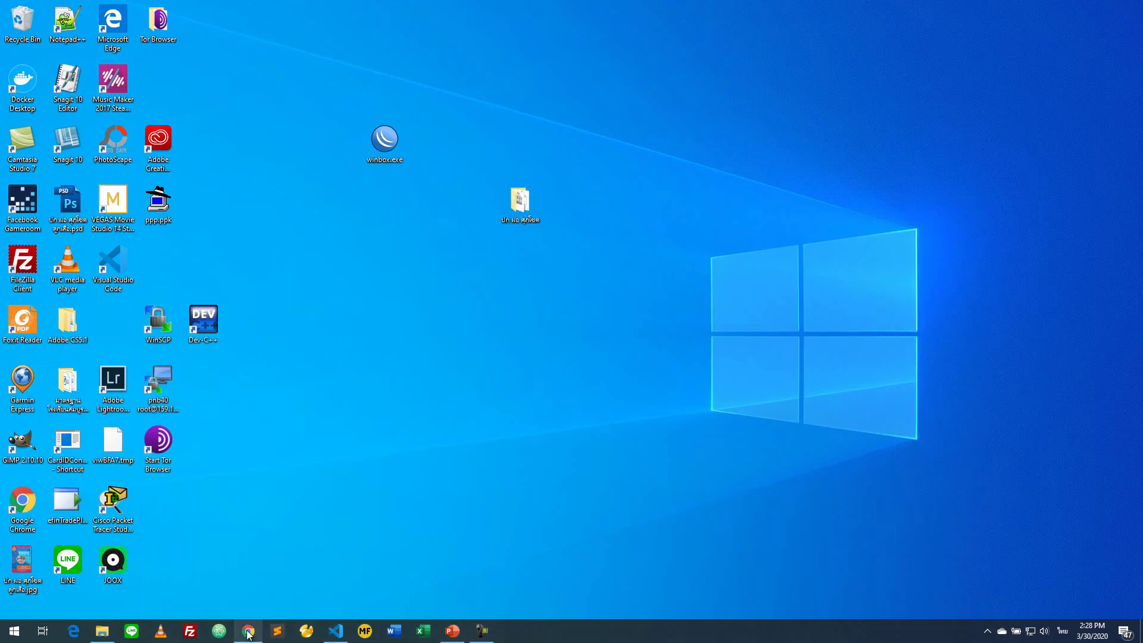
Bring up Chrome and open the SendData2Web form editor, reviewing its title.
left_click(249, 632)
left_click(316, 6)
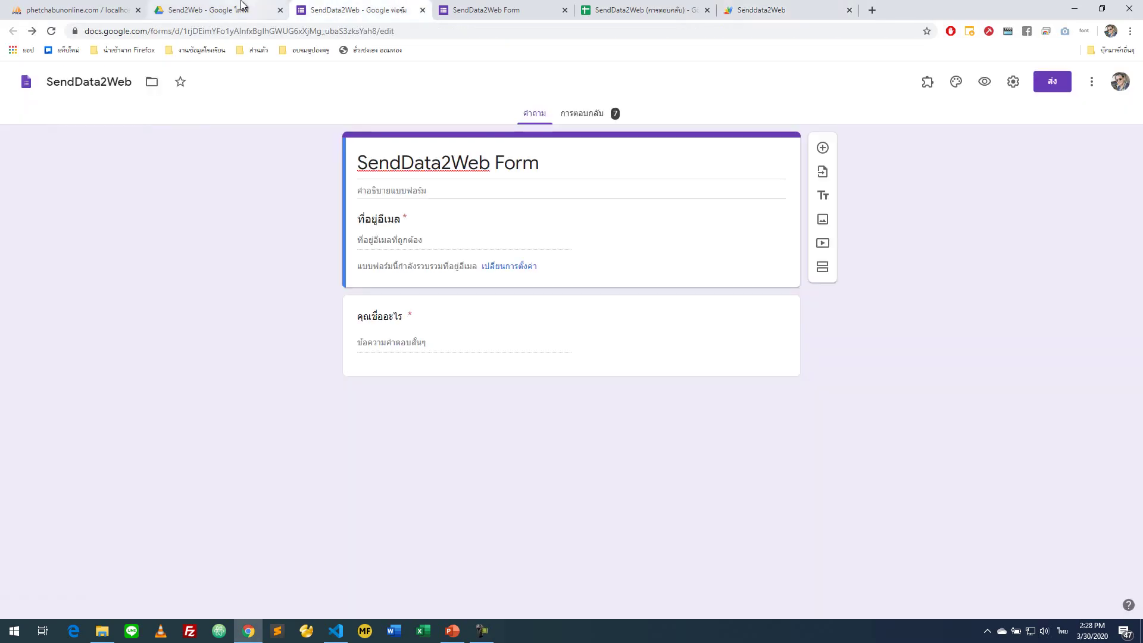
left_click(242, 7)
left_click(352, 17)
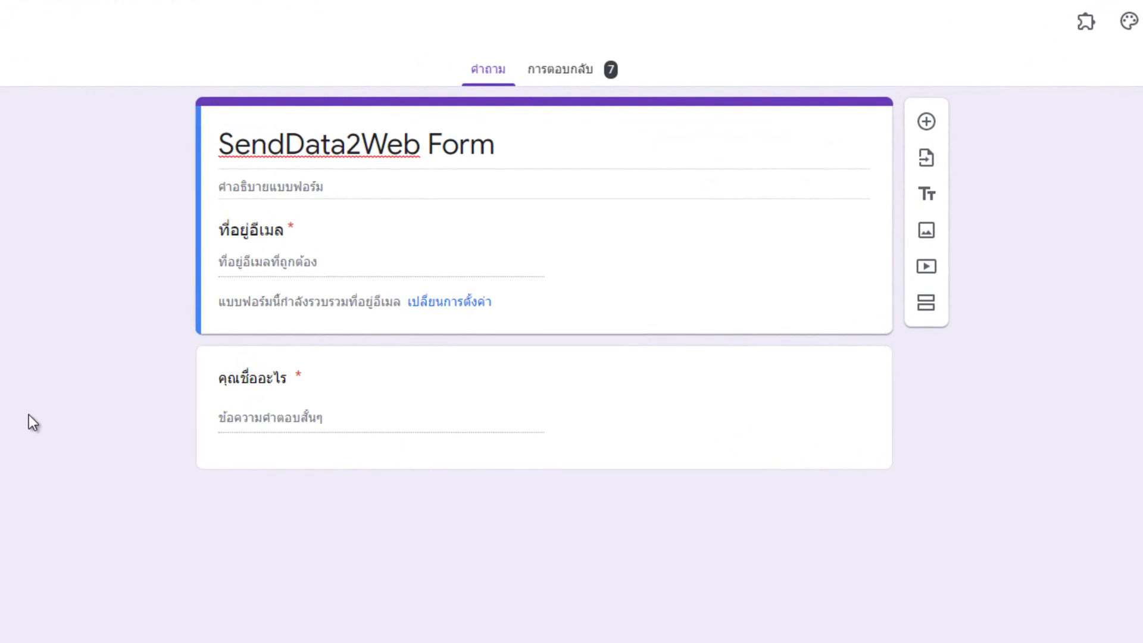
triple_click(426, 143)
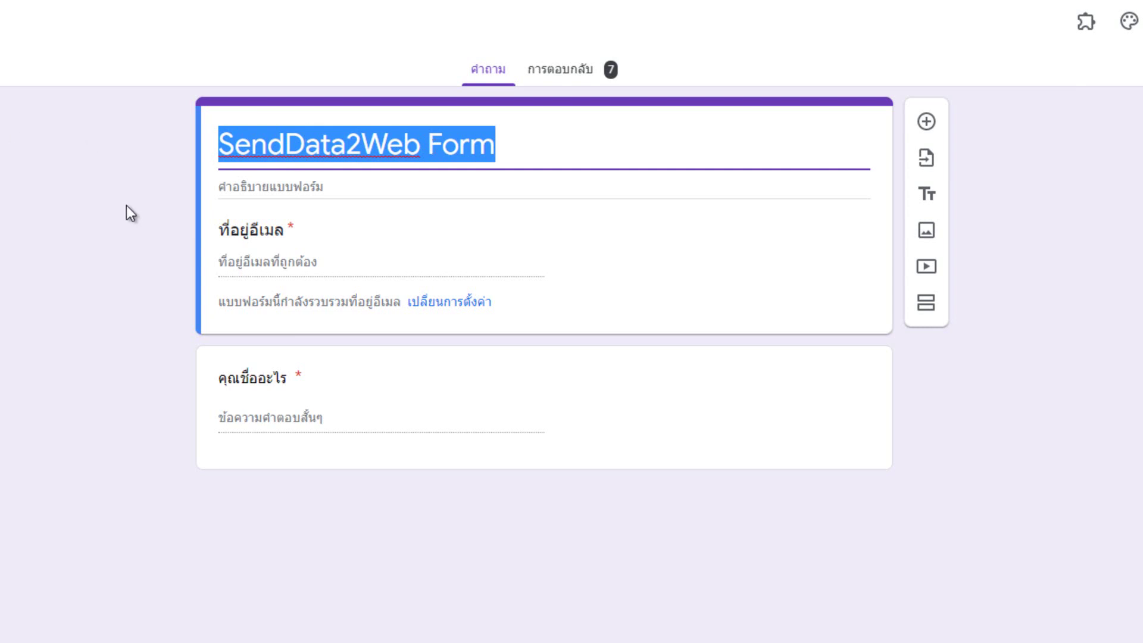
left_click(283, 266)
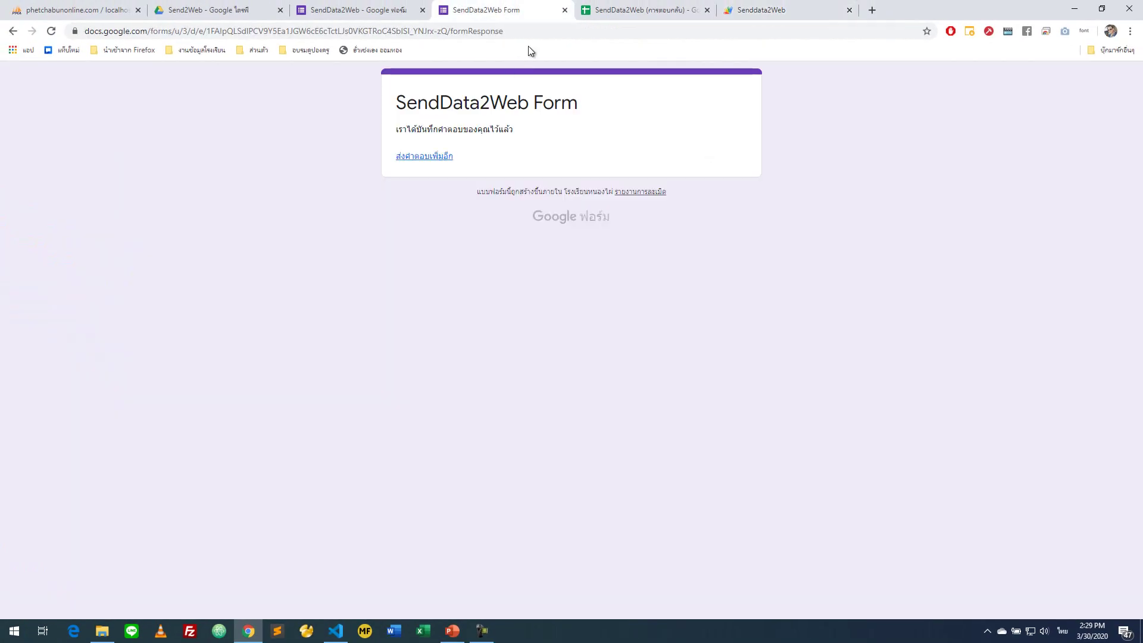
Open a fresh copy of the live SendData2Web Form for another response.
left_click(639, 10)
left_click(370, 9)
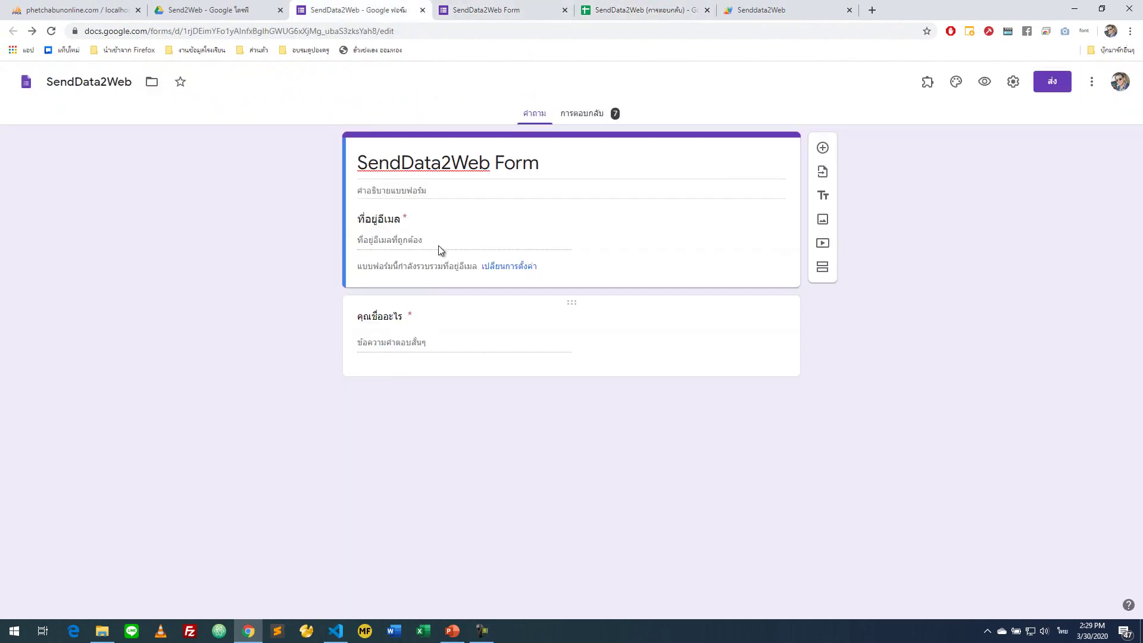
left_click(500, 9)
left_click(402, 158)
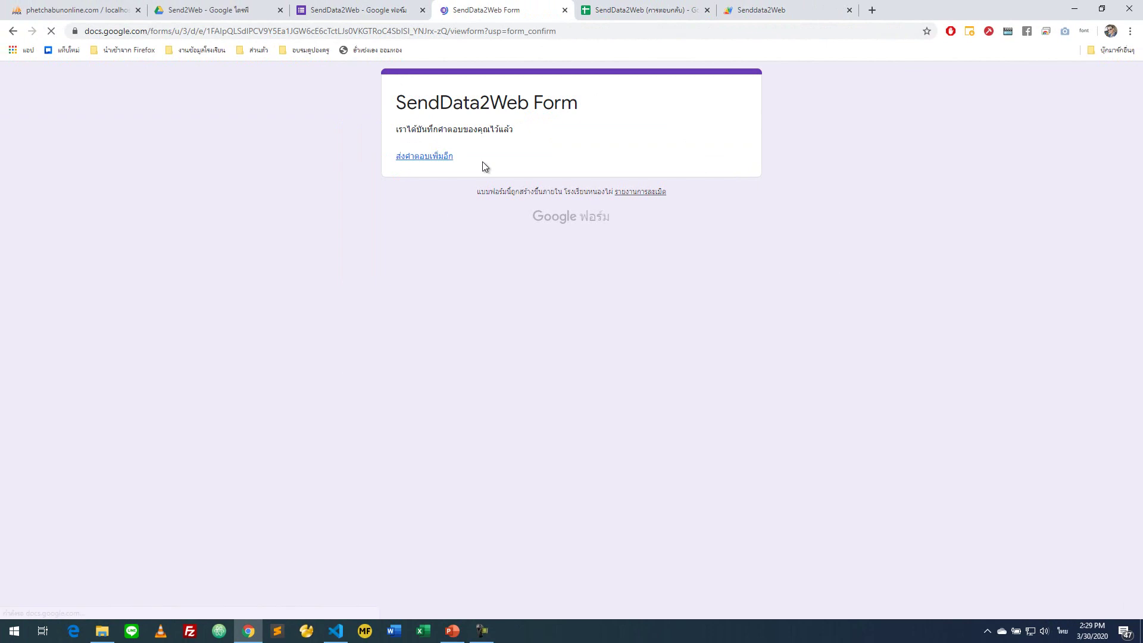
Fill in the saved email, enter name 252222 and submit the response.
left_click(470, 200)
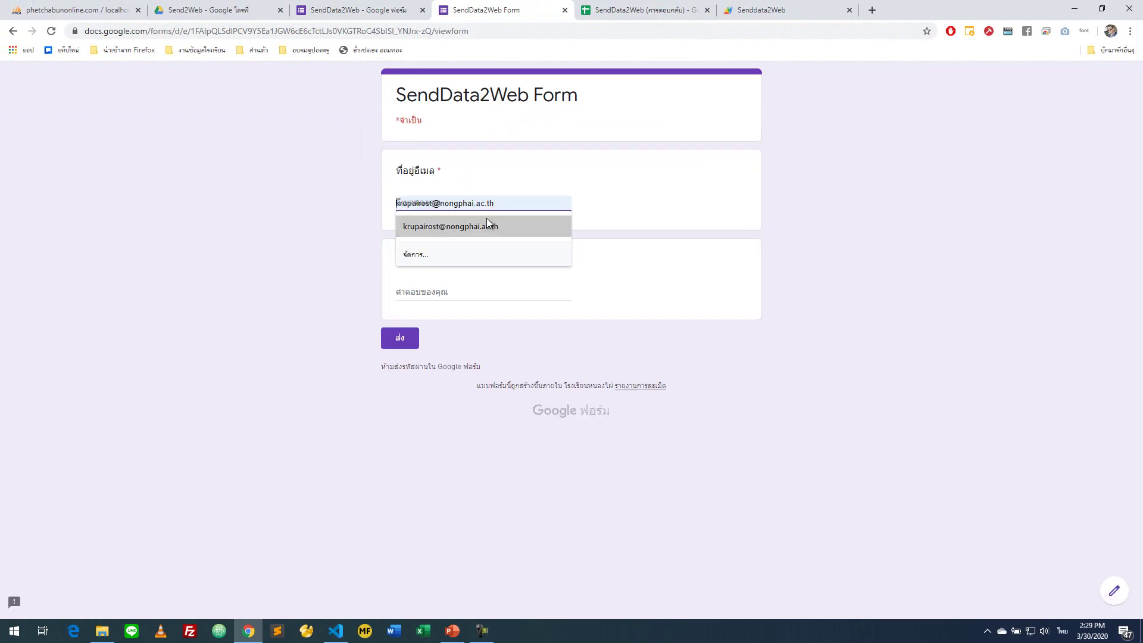
left_click(487, 226)
left_click(577, 219)
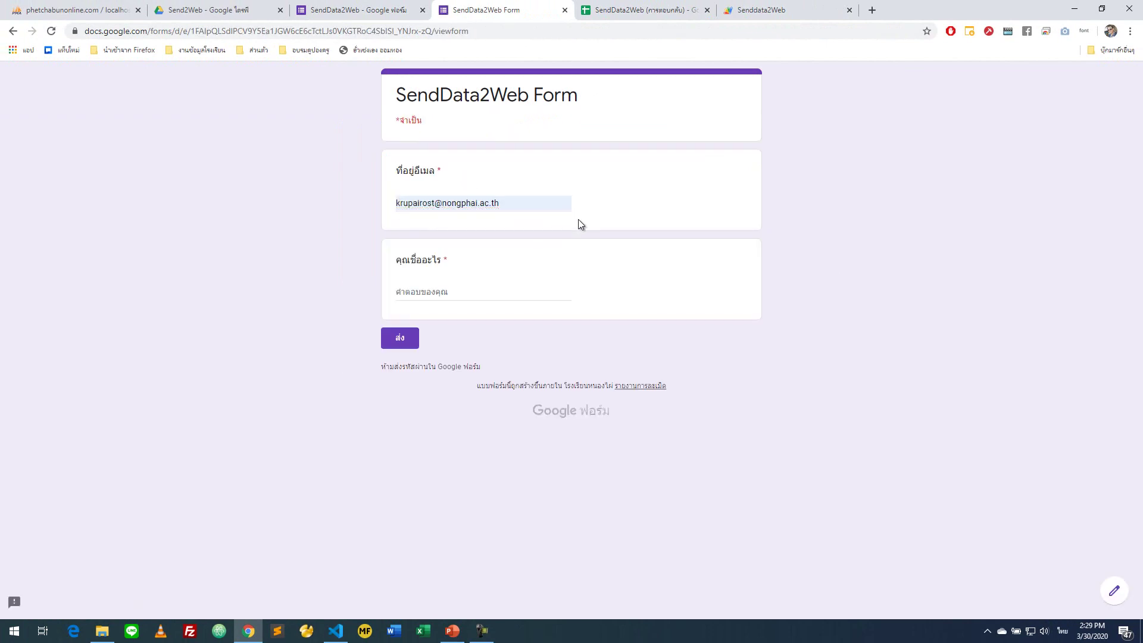
left_click(501, 294)
type("252222")
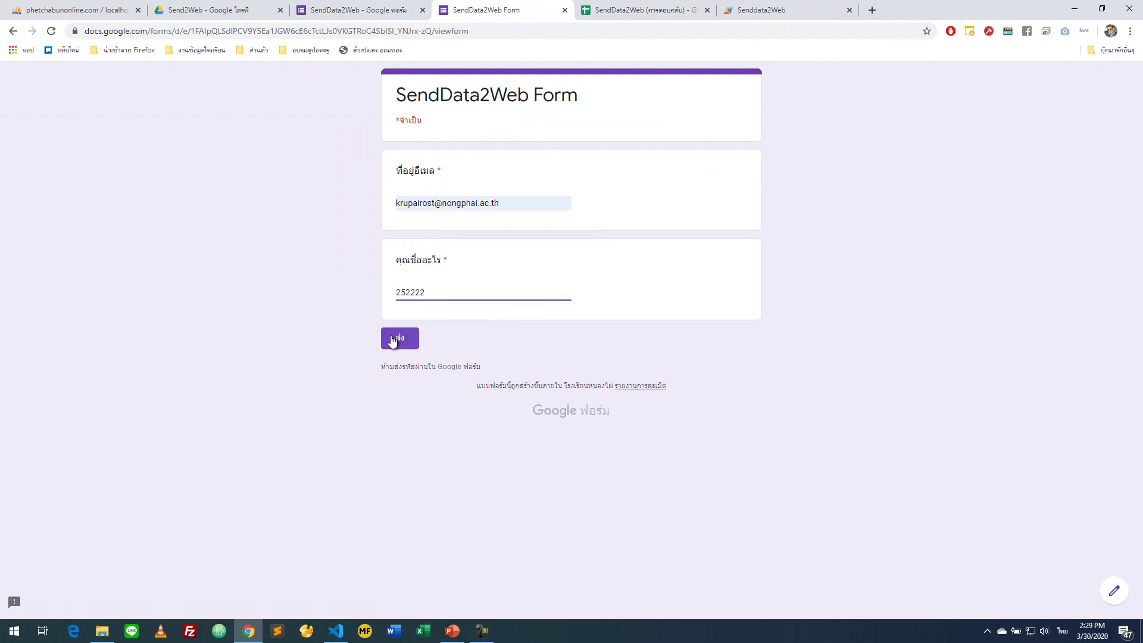
left_click(391, 336)
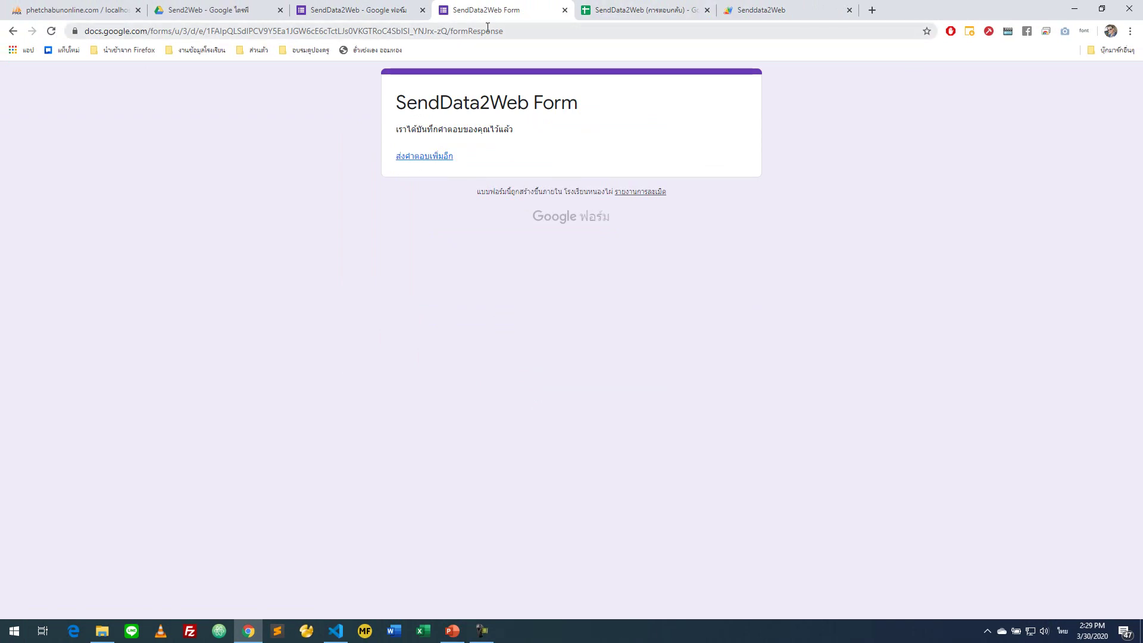
Inspect row 9's timestamp 30/3/2020 14:28:50, email and name 252222 in the responses sheet.
left_click(614, 10)
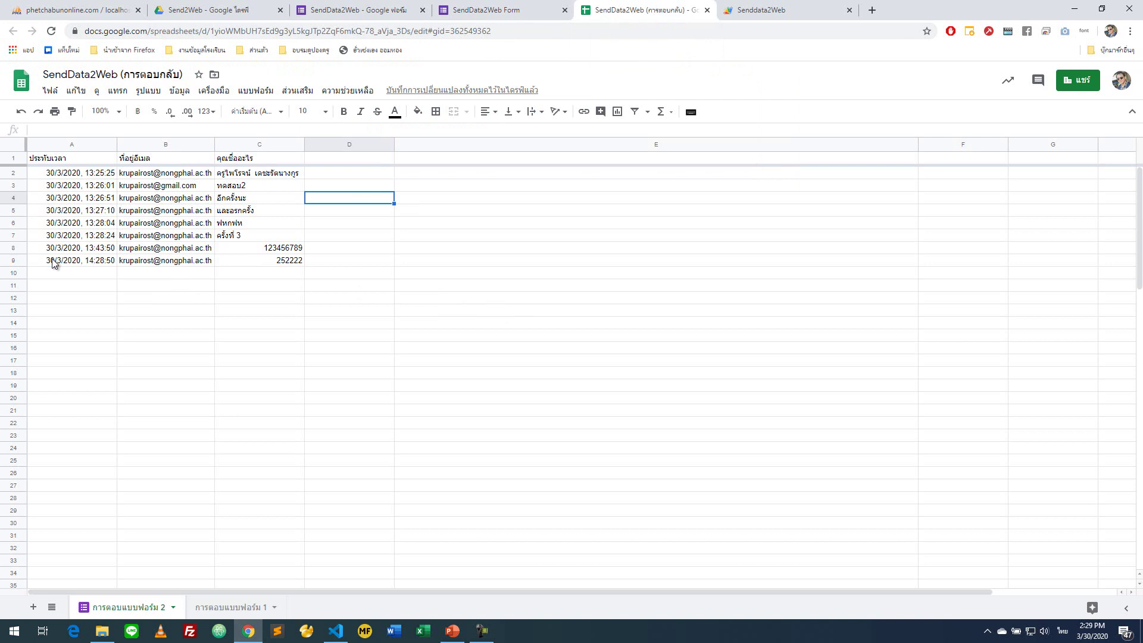
left_click(52, 259)
left_click(209, 263)
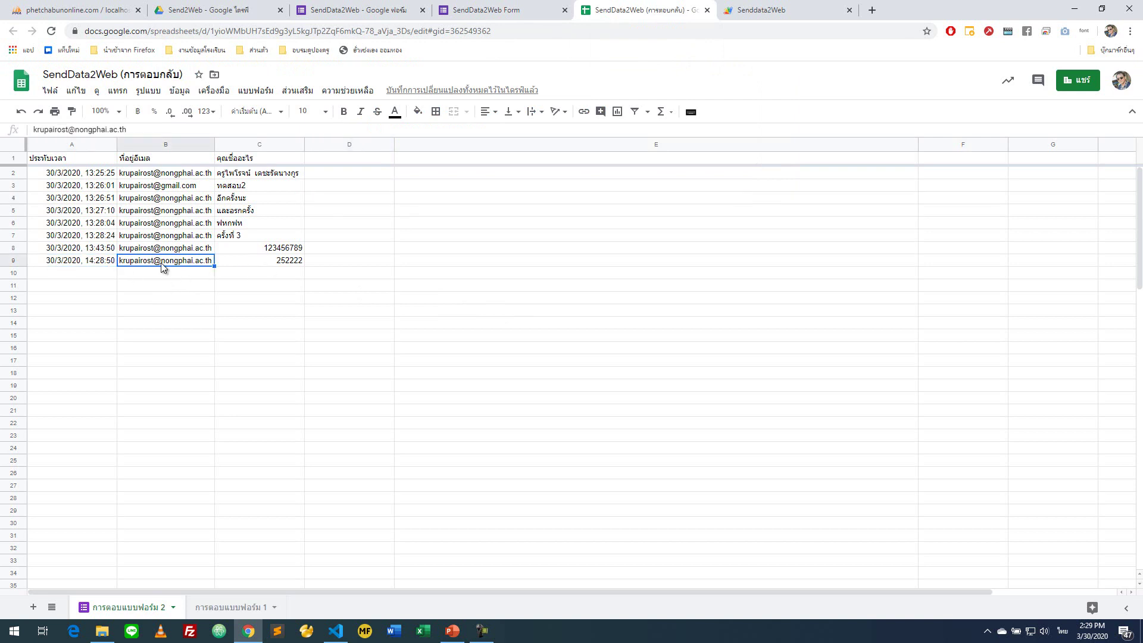
left_click(282, 262)
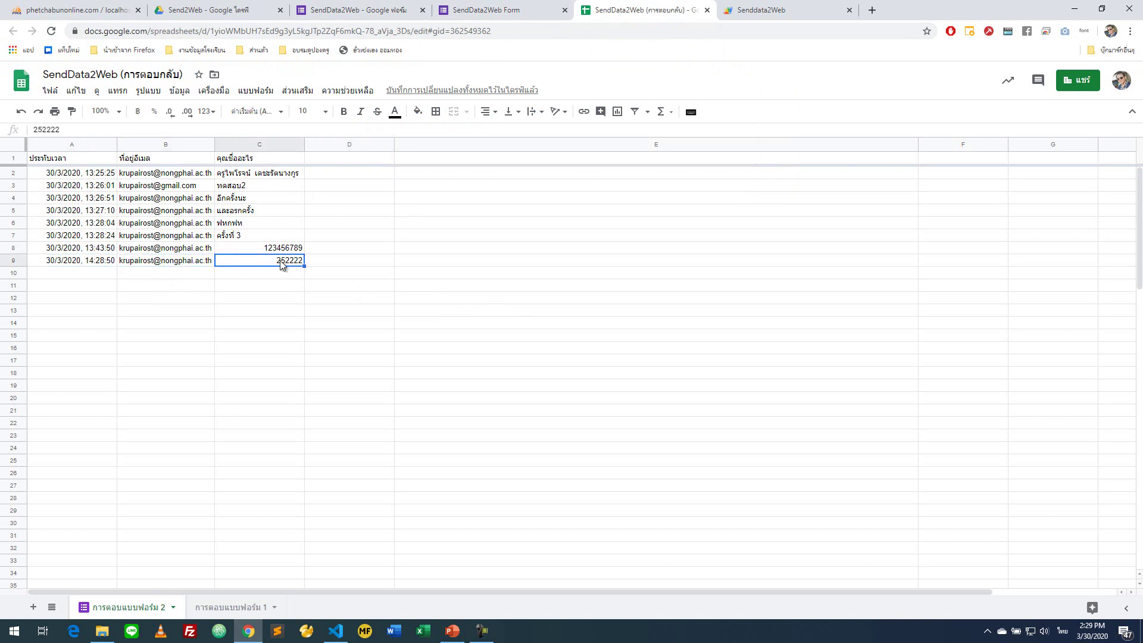
left_click(20, 261)
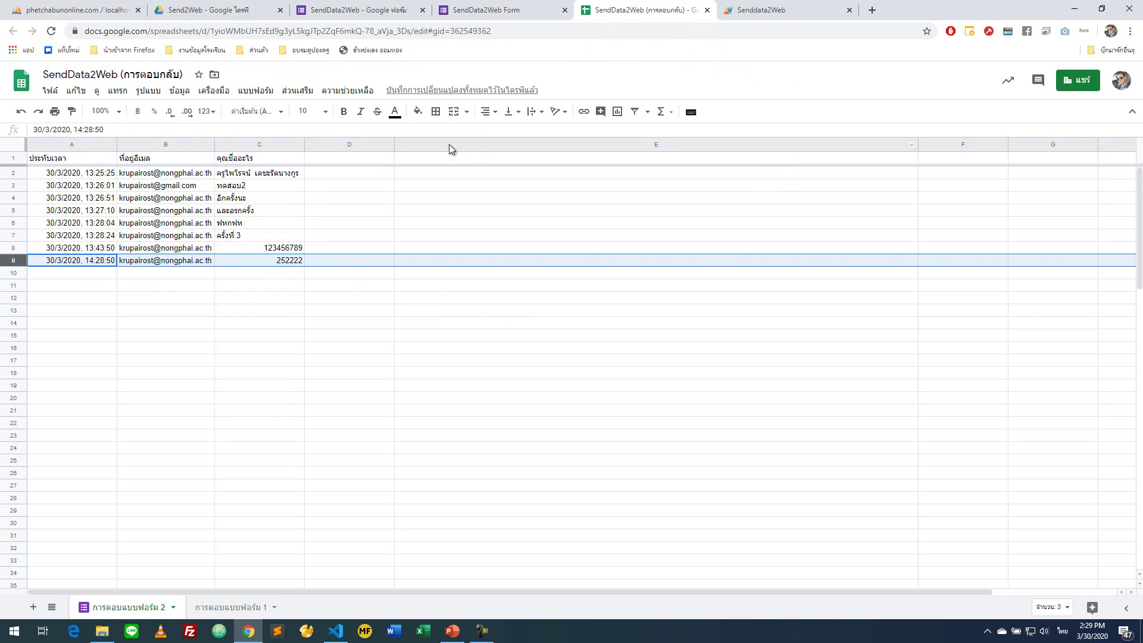
left_click(350, 174)
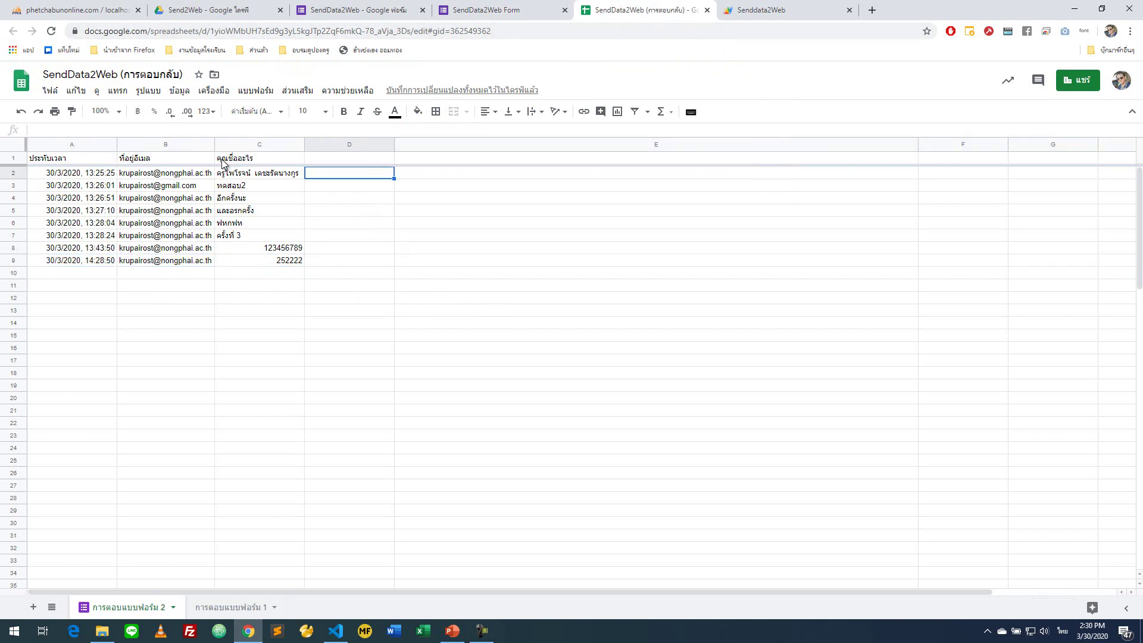
left_click(482, 8)
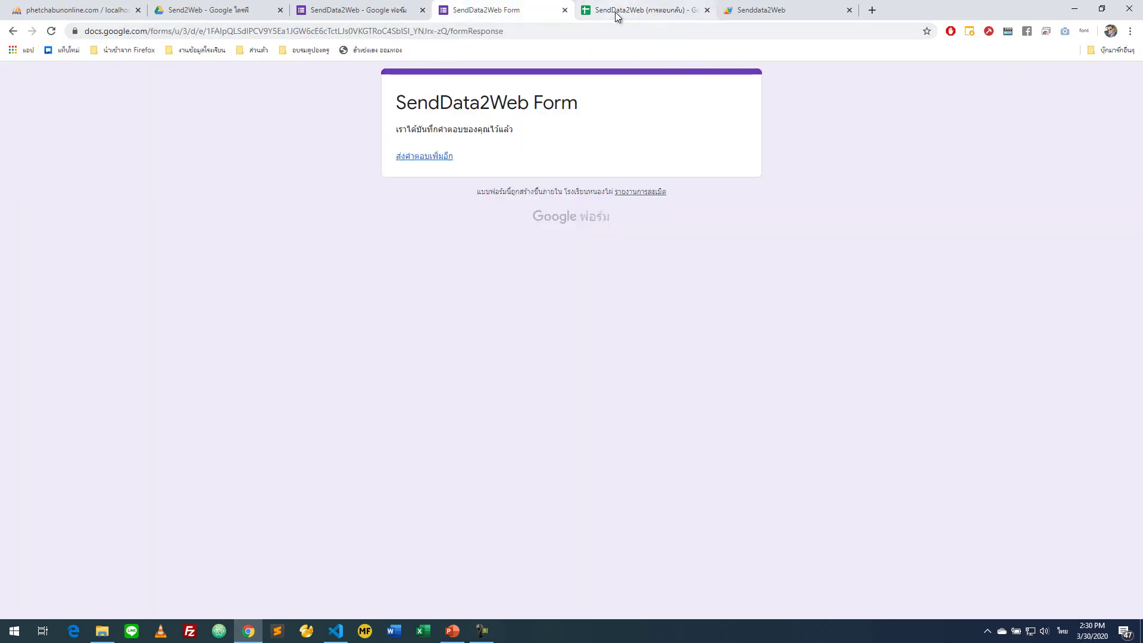
left_click(615, 10)
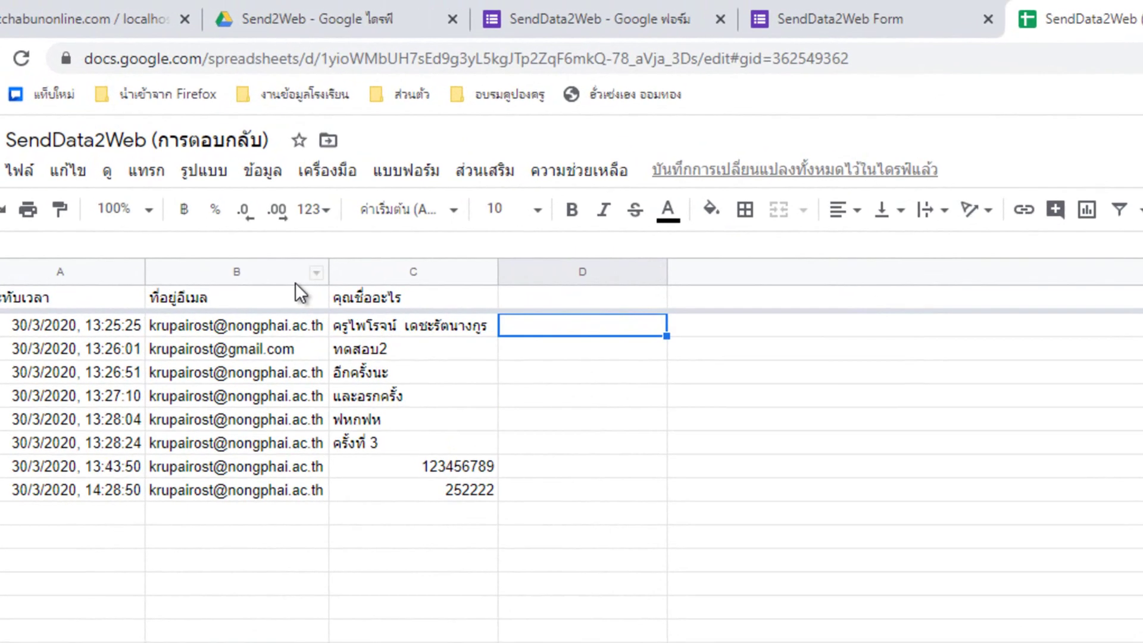
Open the sheet's script and add blank lines after the TRANSFER_SENT and TRANSFER_STATUS_COL lines.
left_click(337, 180)
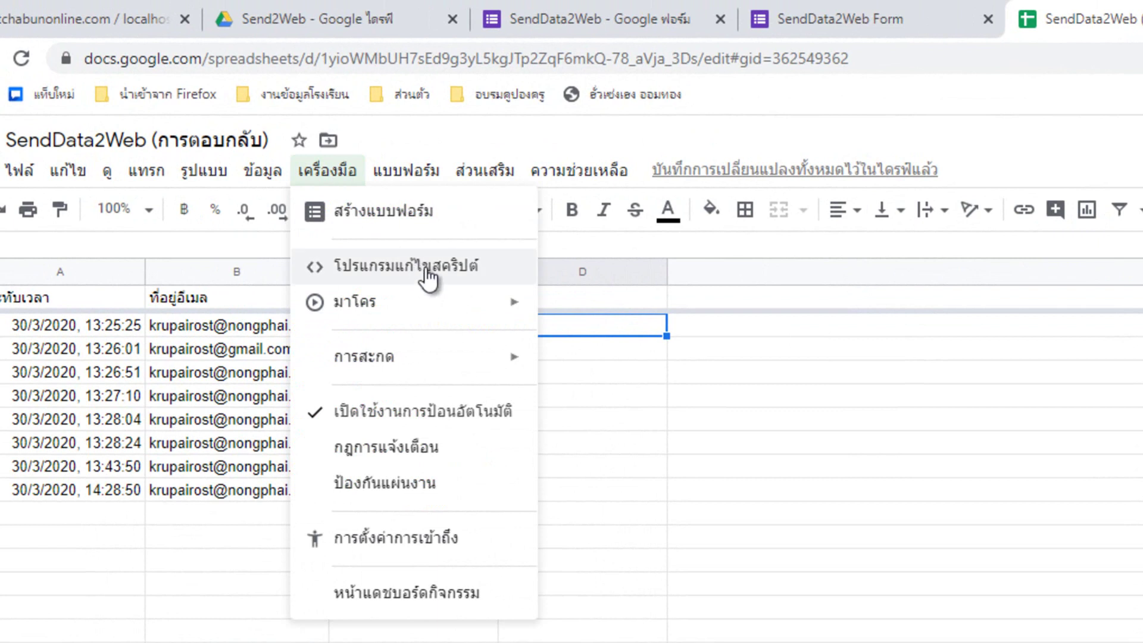
left_click(427, 275)
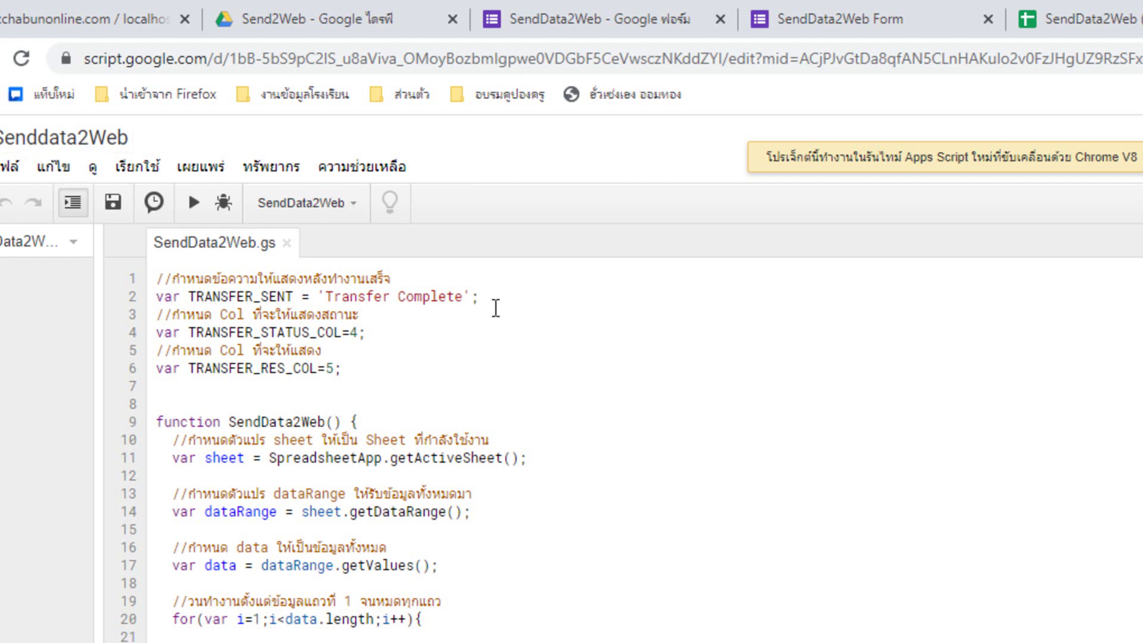
left_click(620, 297)
key("Return")
left_click(484, 351)
key("Return")
Highlight the TRANSFER_SENT declaration, its 'Transfer Complete' message and status column number 4.
left_click(223, 297)
left_click_drag(156, 278, 517, 297)
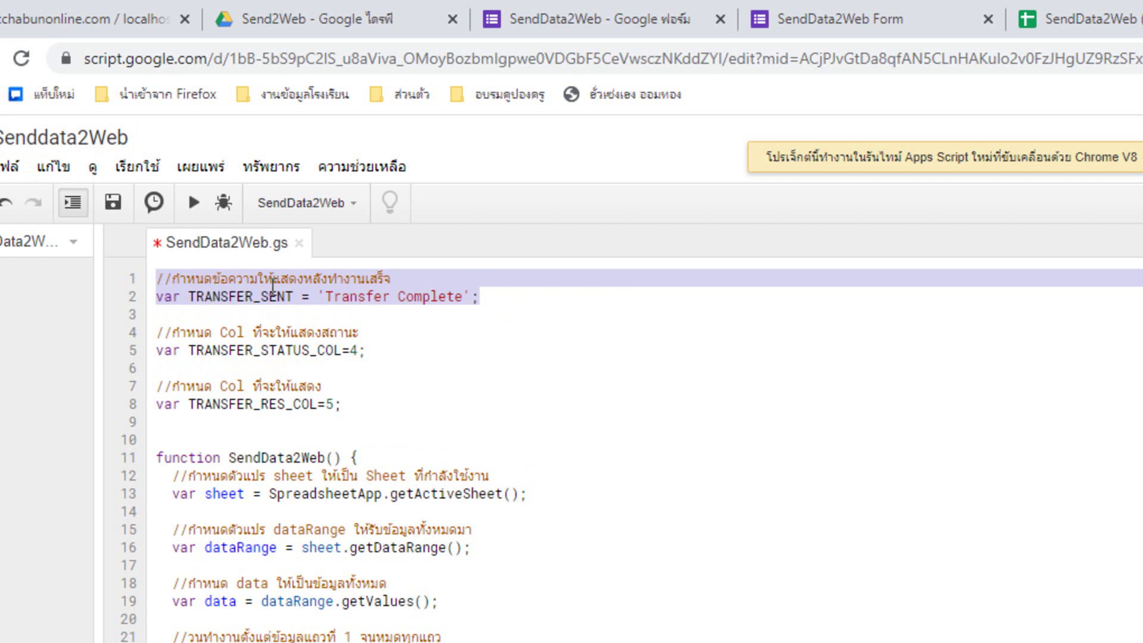
left_click(315, 313)
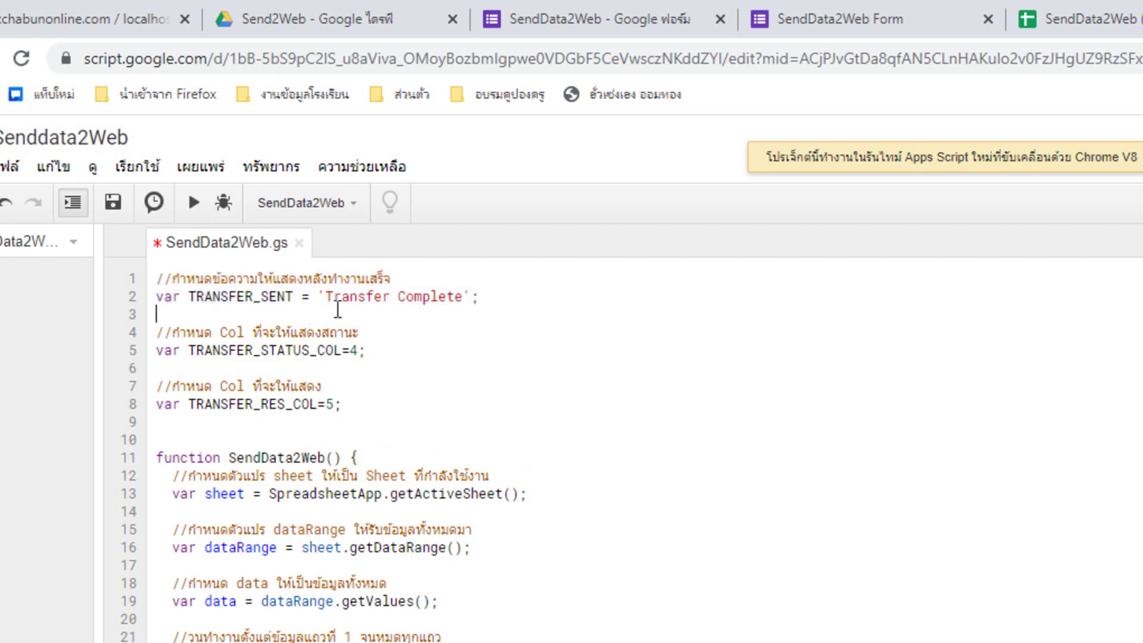
left_click_drag(325, 296, 463, 297)
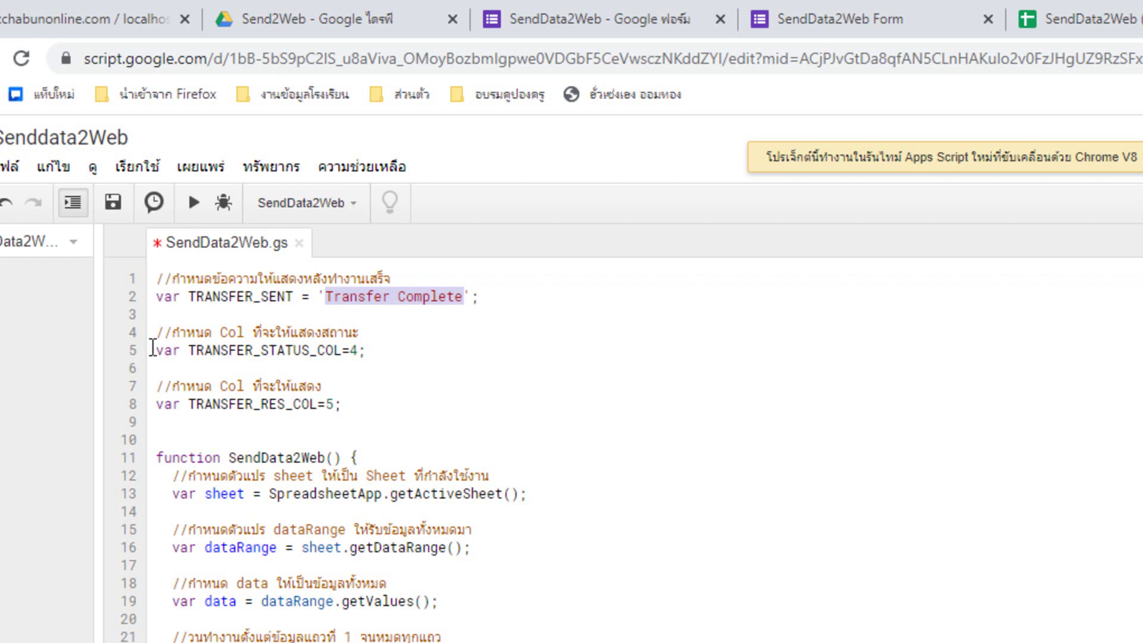
left_click_drag(153, 350, 329, 357)
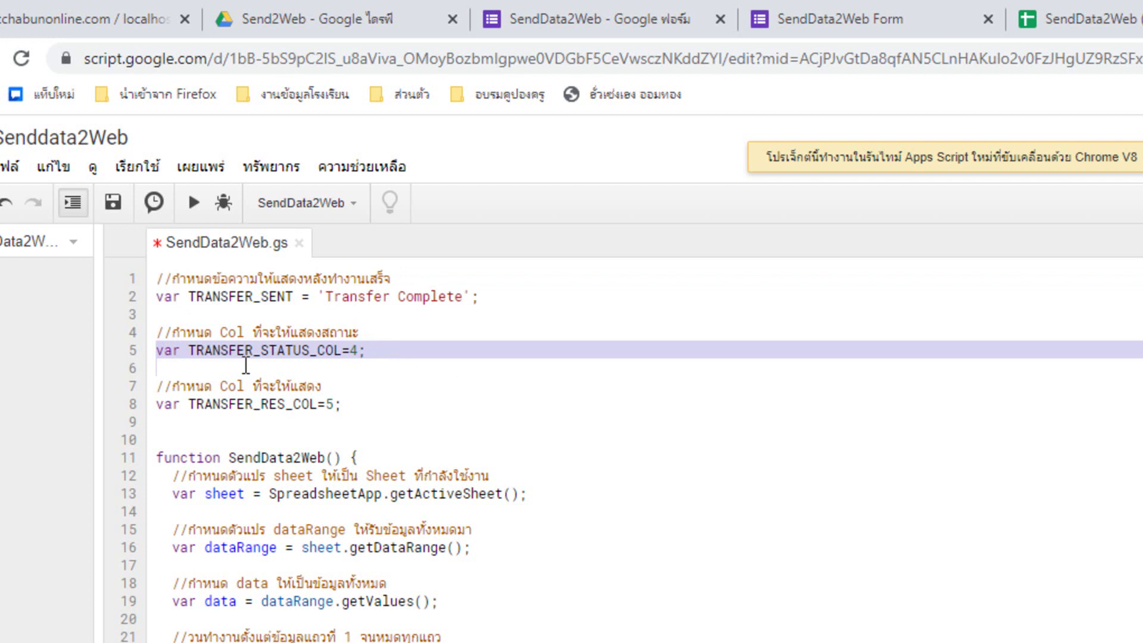
left_click(188, 333)
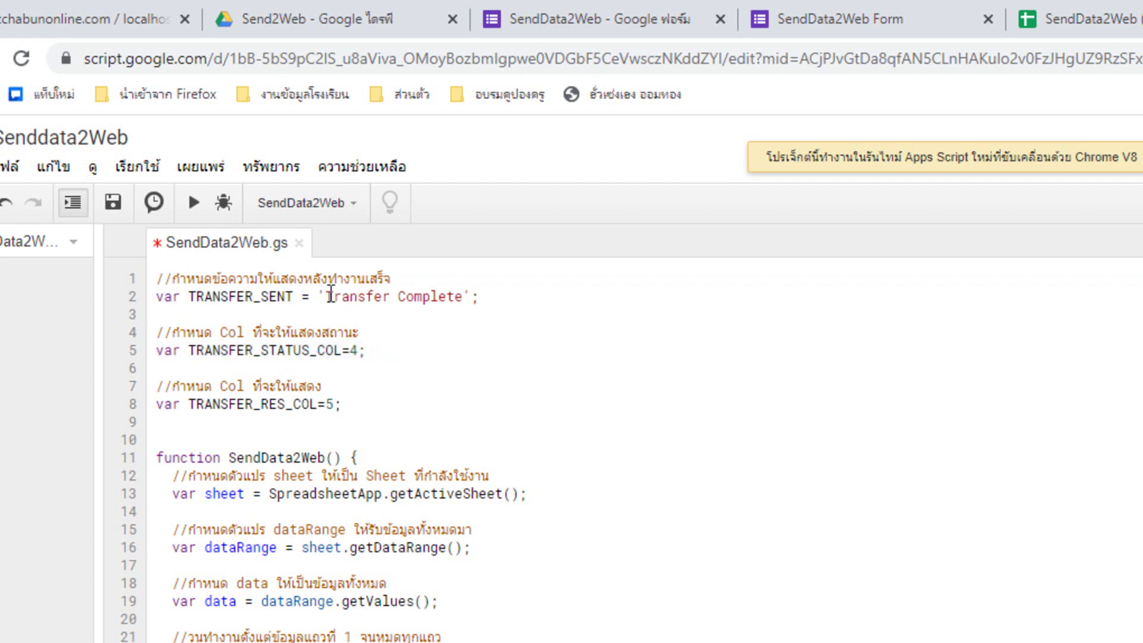
left_click_drag(332, 297, 463, 296)
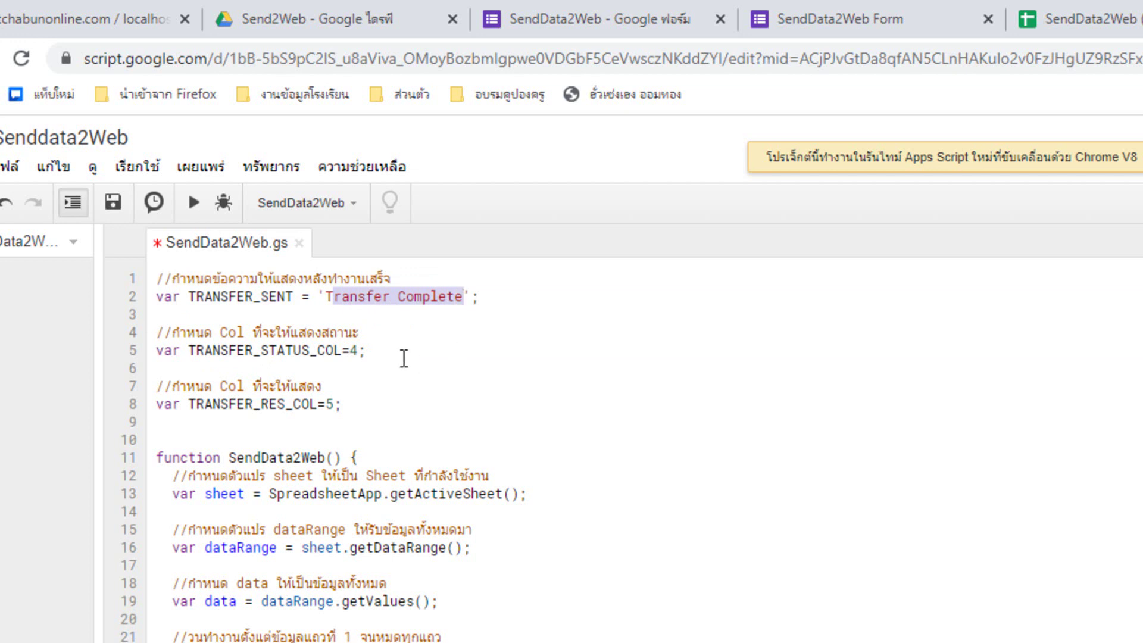
left_click(386, 359)
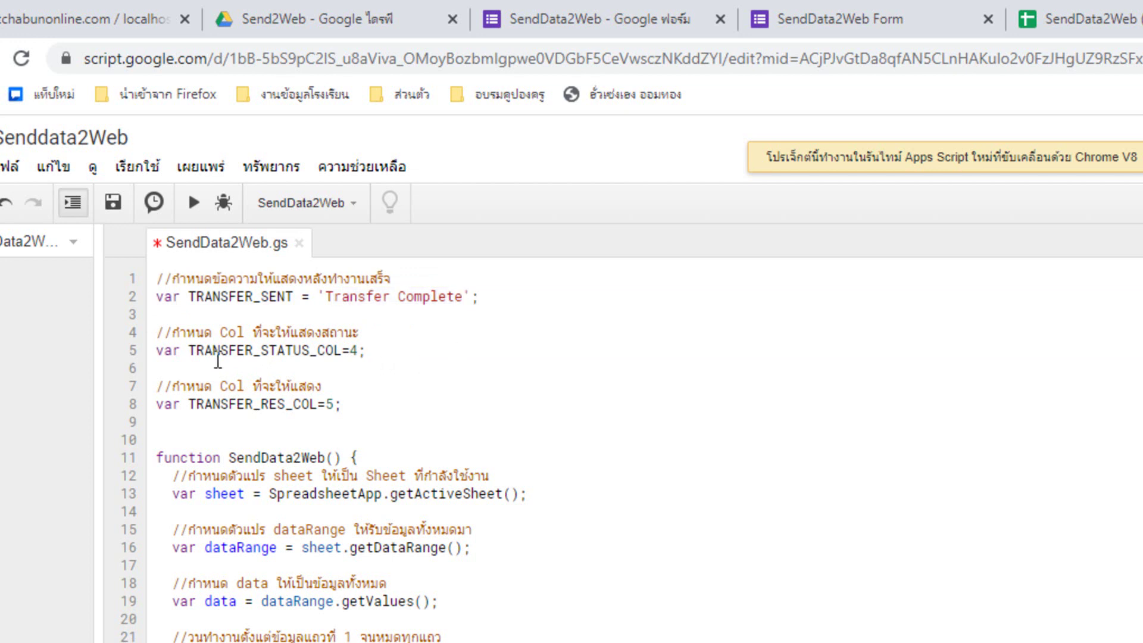
left_click_drag(349, 350, 365, 352)
In the responses sheet, point out the row 3 timestamp 13:26:01, its email and empty column D.
left_click(929, 235)
left_click(1114, 9)
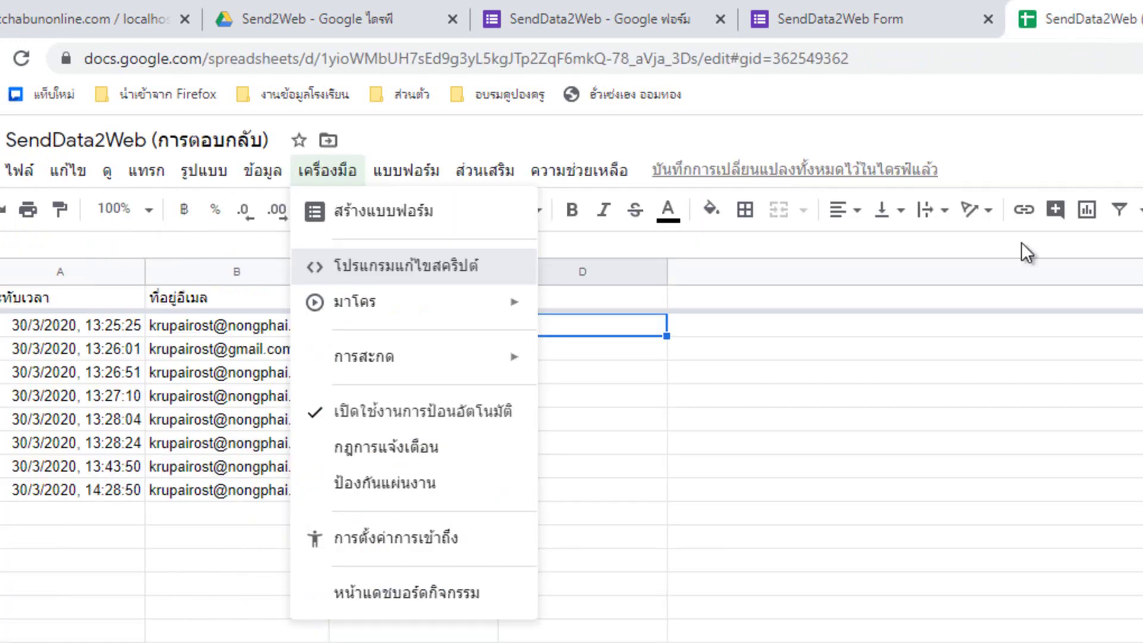
left_click(783, 463)
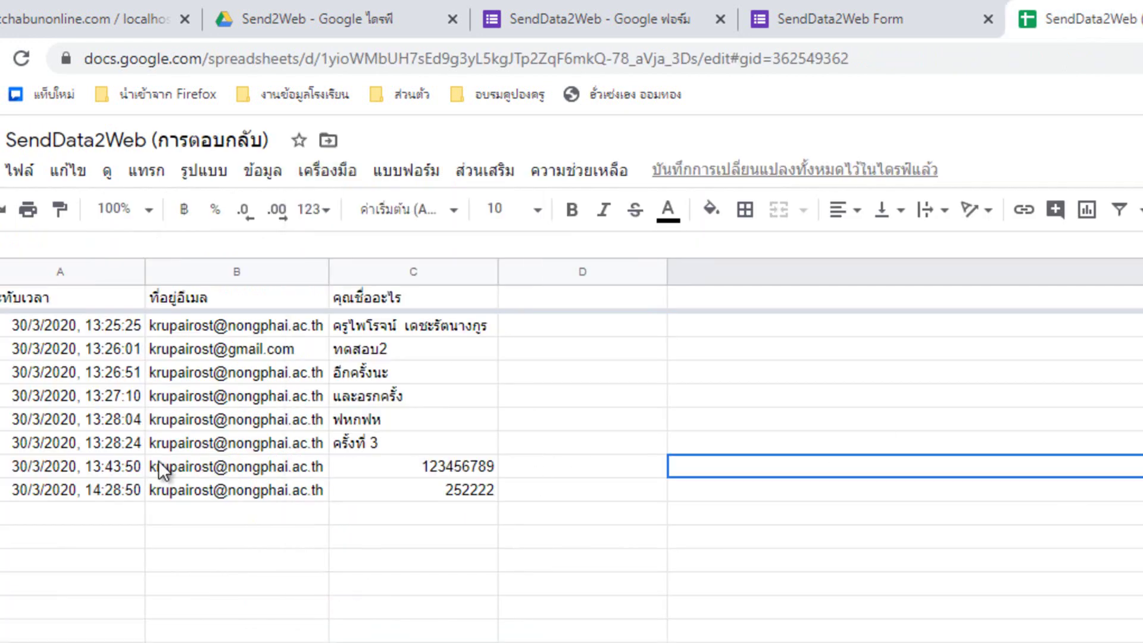
left_click(65, 381)
left_click(51, 345)
left_click(256, 343)
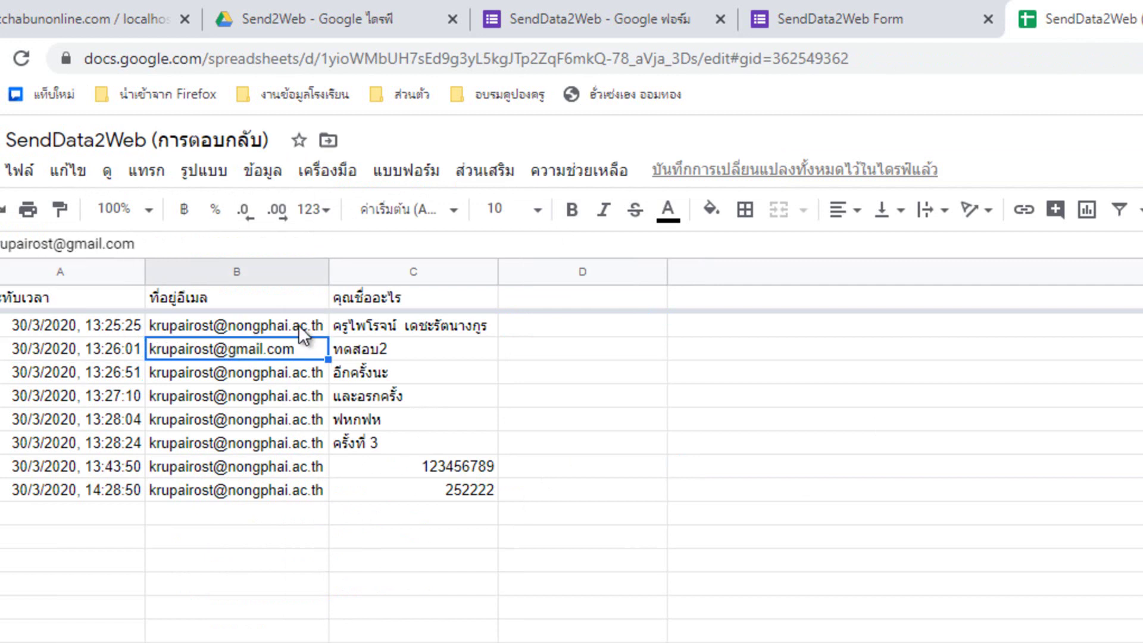
left_click(369, 327)
left_click(544, 332)
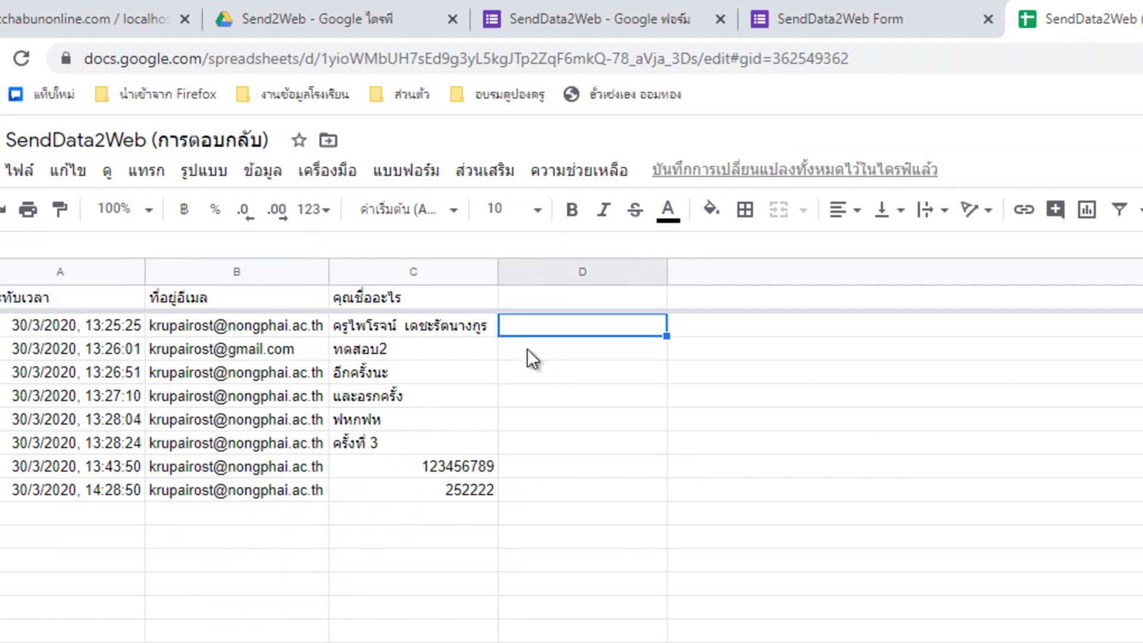
Highlight the TRANSFER_RES_COL declaration with its comment and the SendData2Web function body.
left_click(1115, 9)
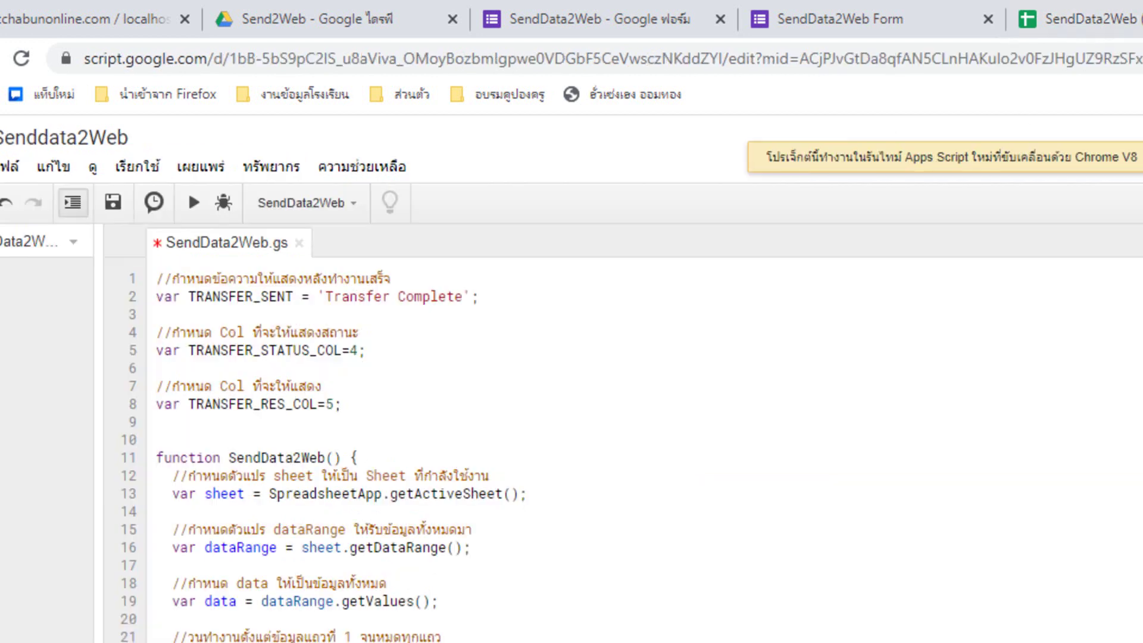
left_click_drag(344, 404, 109, 393)
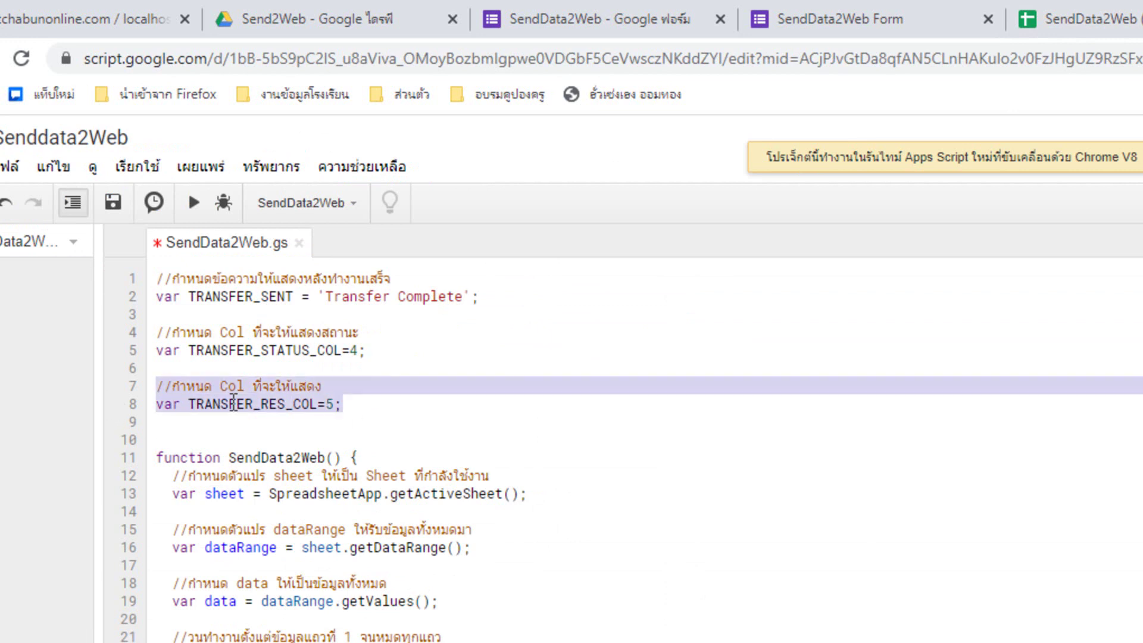
left_click(233, 403)
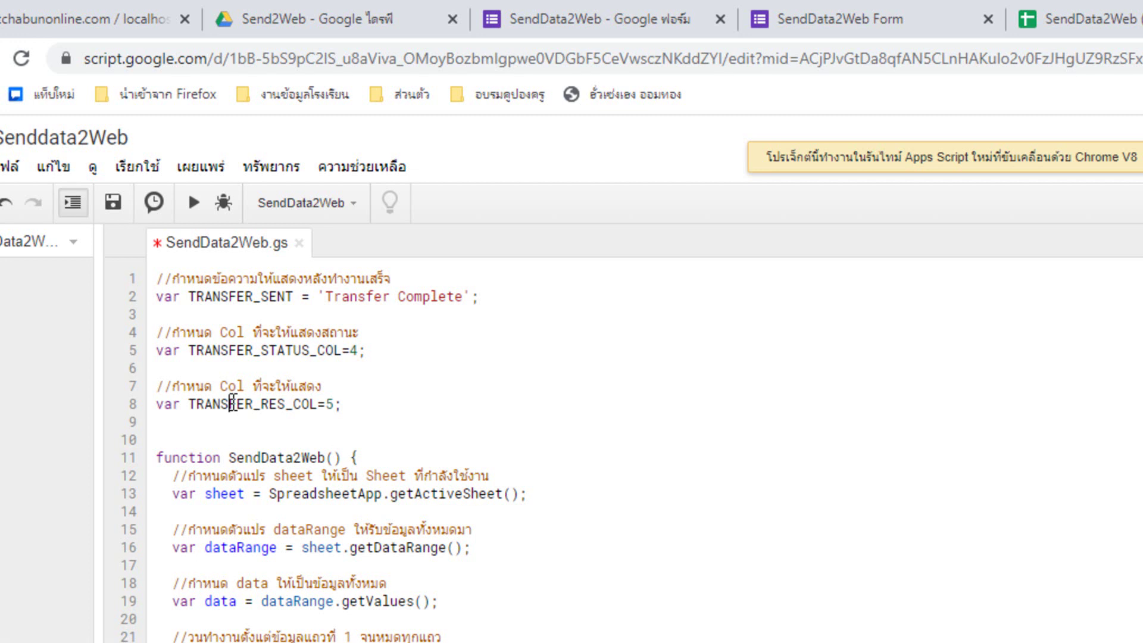
left_click_drag(344, 404, 153, 391)
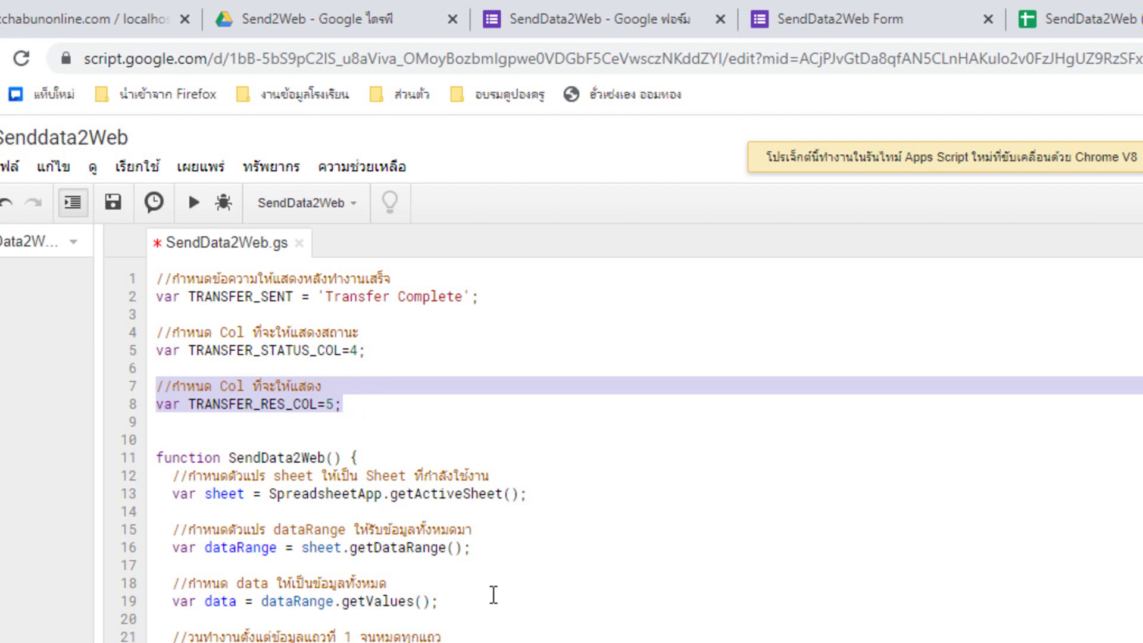
scroll(548, 596, "down", 2)
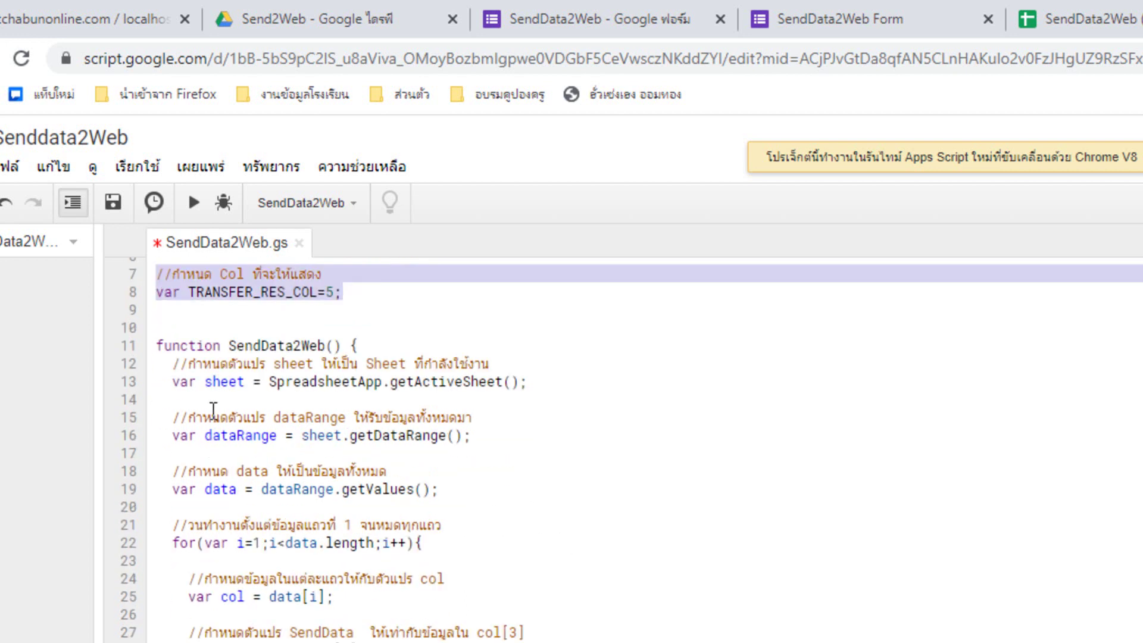
left_click_drag(156, 345, 173, 640)
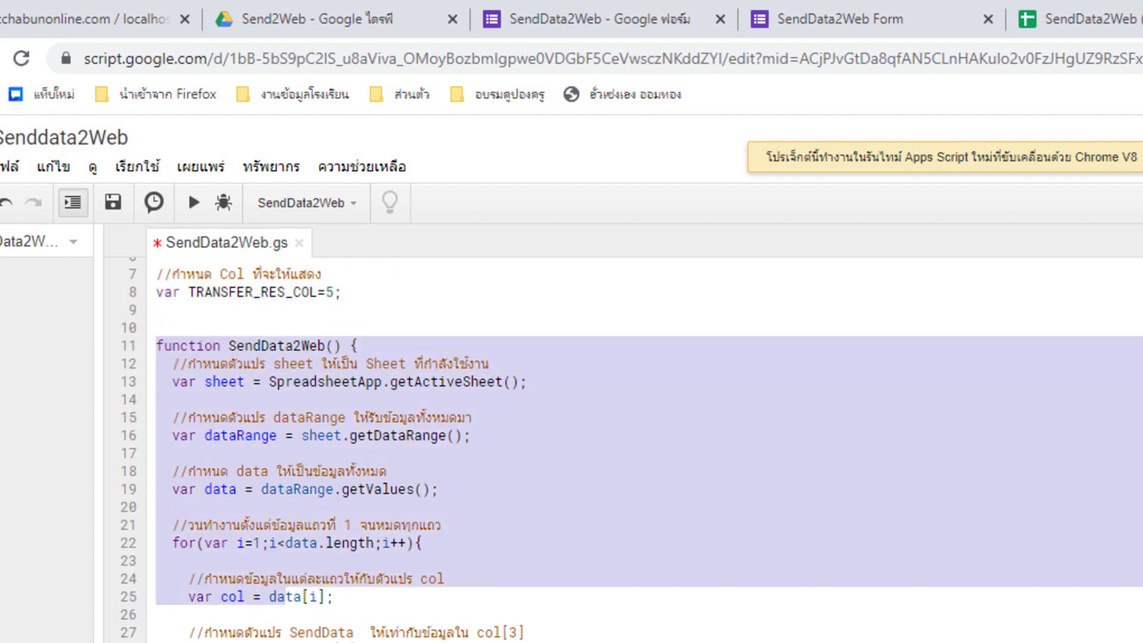
scroll(173, 637, "down", 1)
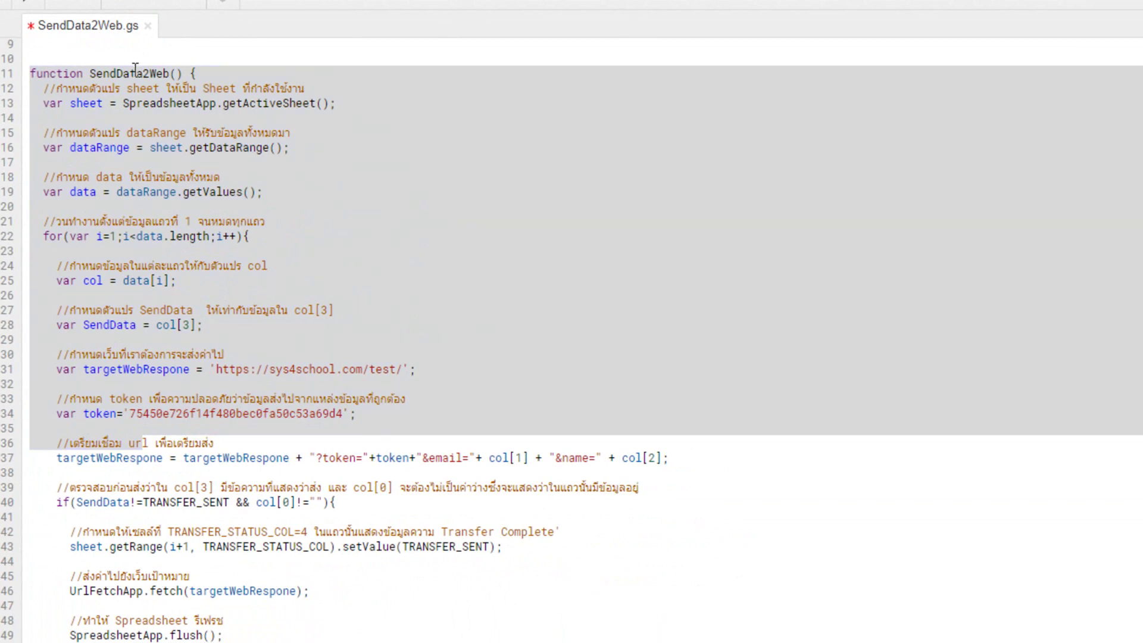
left_click(142, 67)
scroll(141, 67, "up", 1)
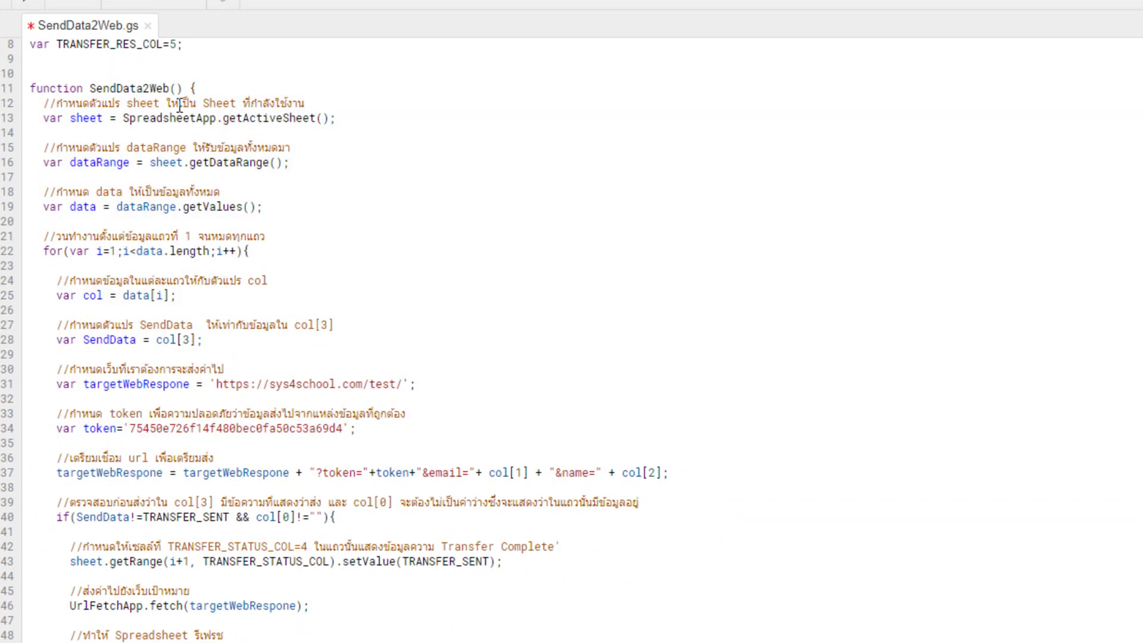
Add a blank line below the function header and highlight the active-sheet line and its comment.
left_click(225, 89)
key("Return")
left_click(398, 121)
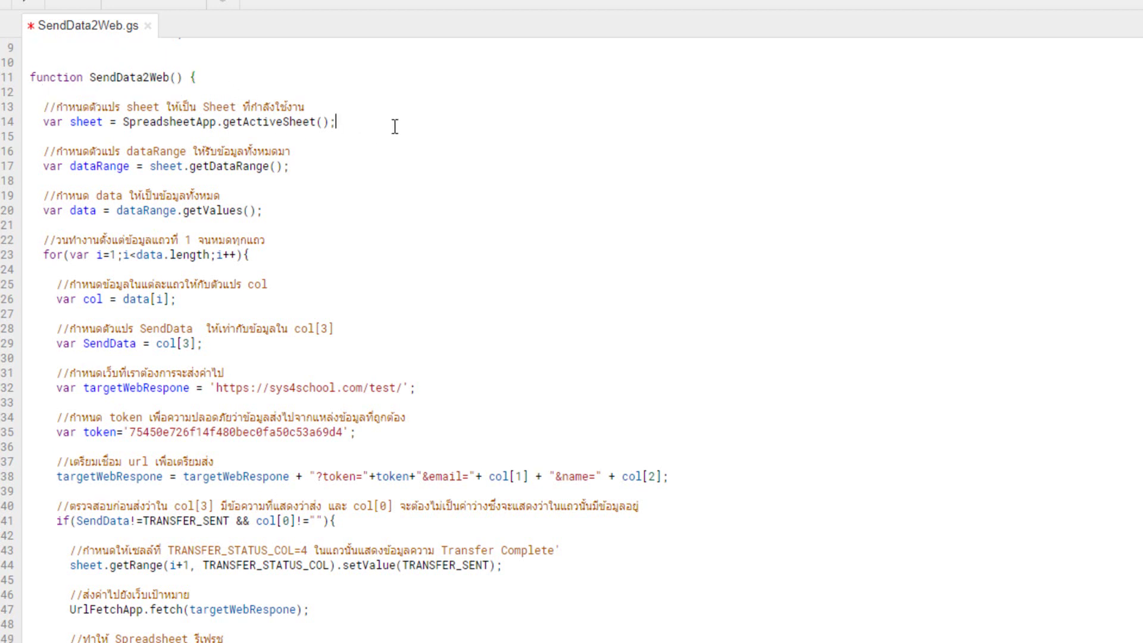
left_click_drag(378, 120, 43, 122)
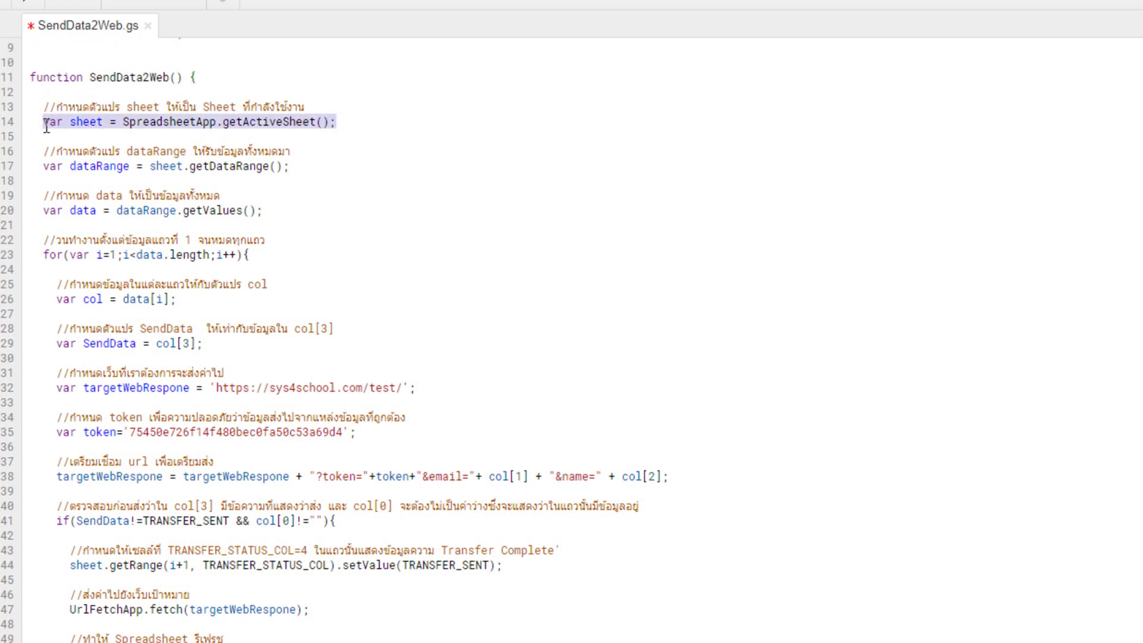
triple_click(185, 124)
double_click(200, 122)
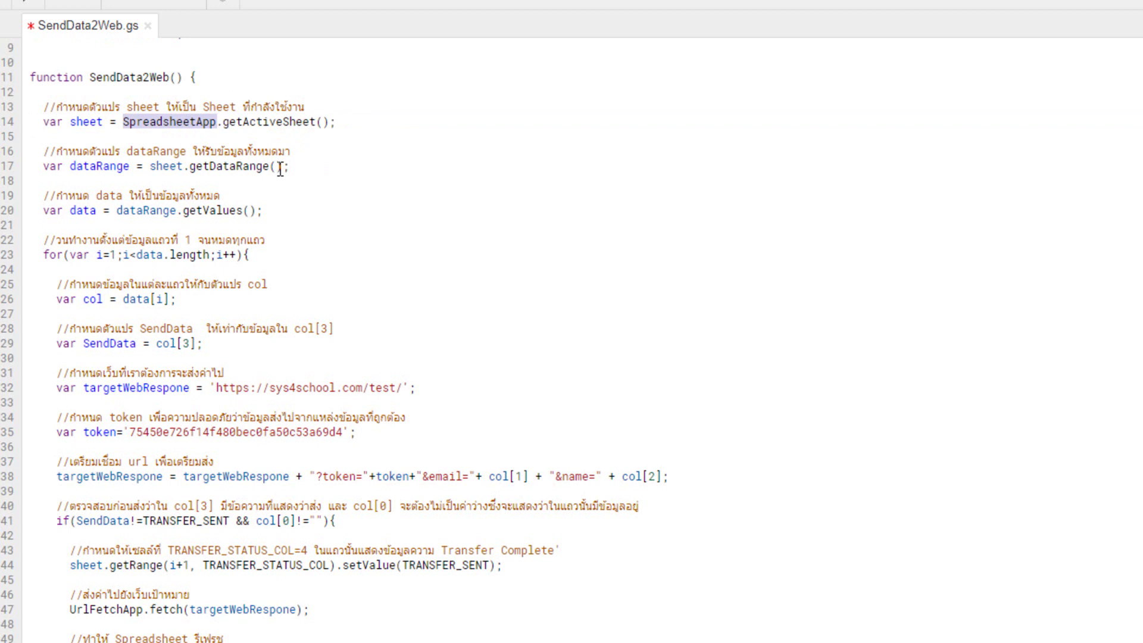
mouse_move(44, 108)
left_mouse_down()
mouse_move(258, 102)
mouse_move(364, 123)
left_mouse_up()
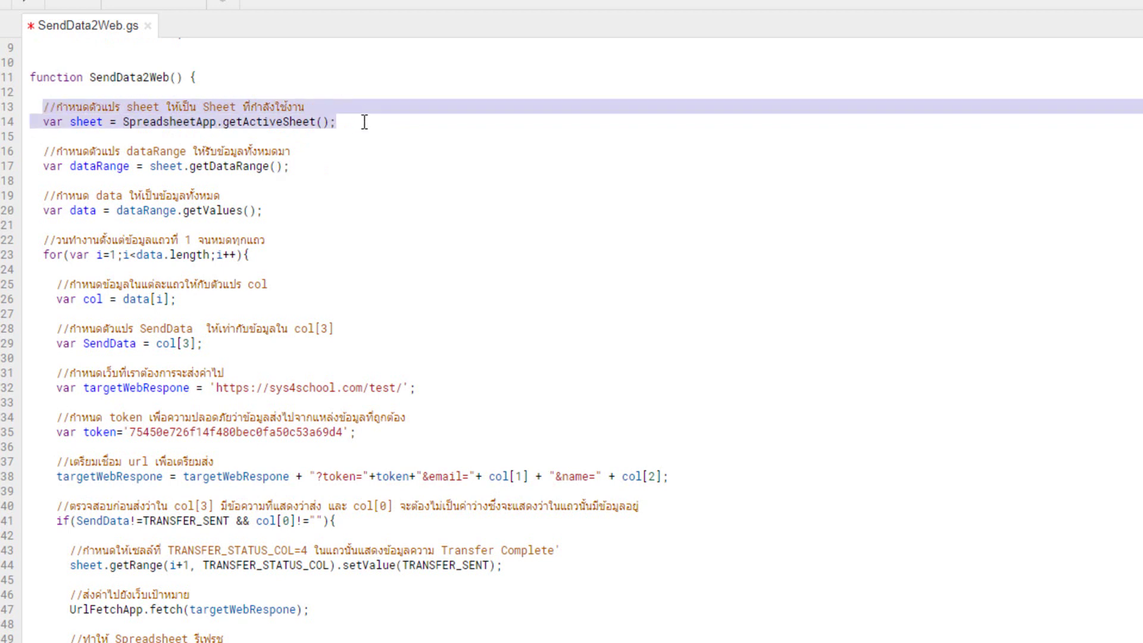
Highlight sheet, SpreadsheetApp and getActiveSheet, then the dataRange and data variables.
double_click(86, 122)
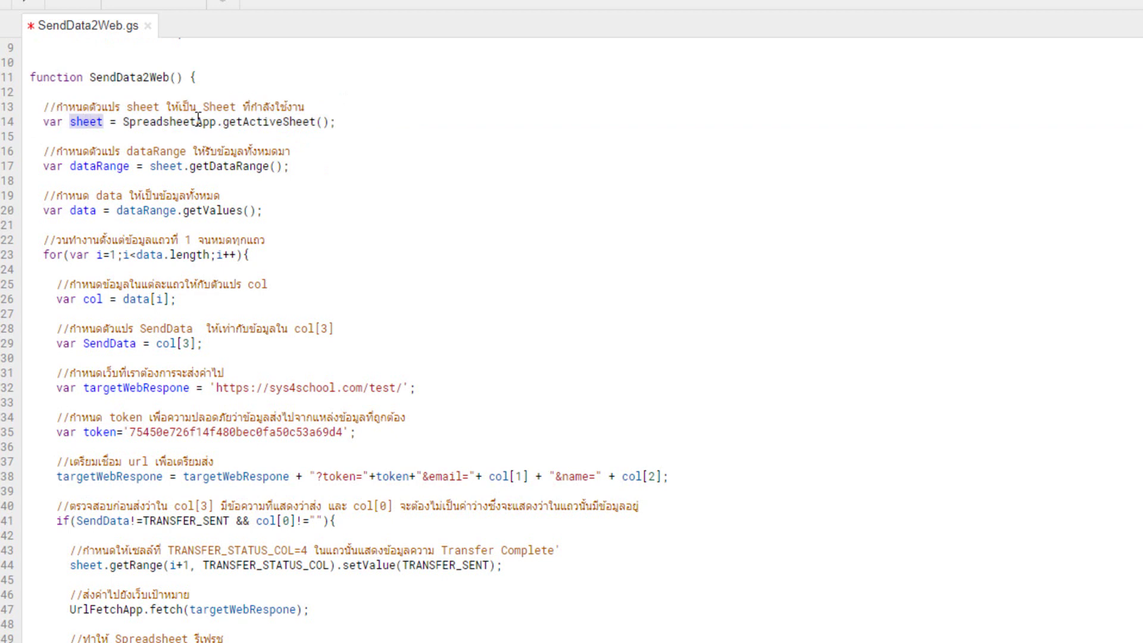
double_click(156, 122)
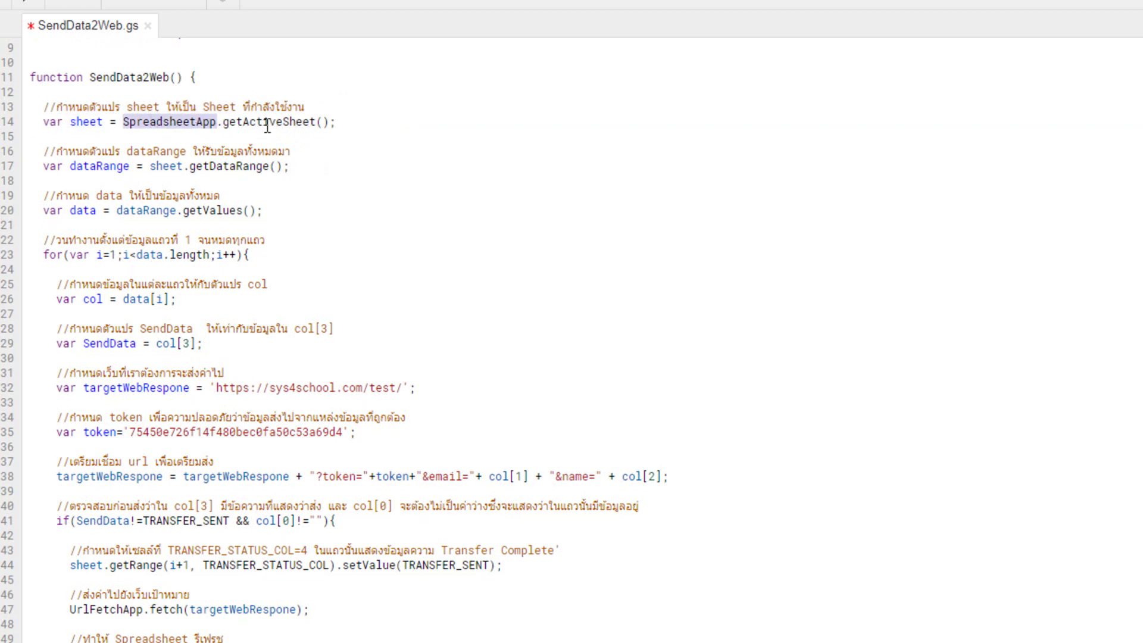
double_click(269, 122)
left_click(362, 126)
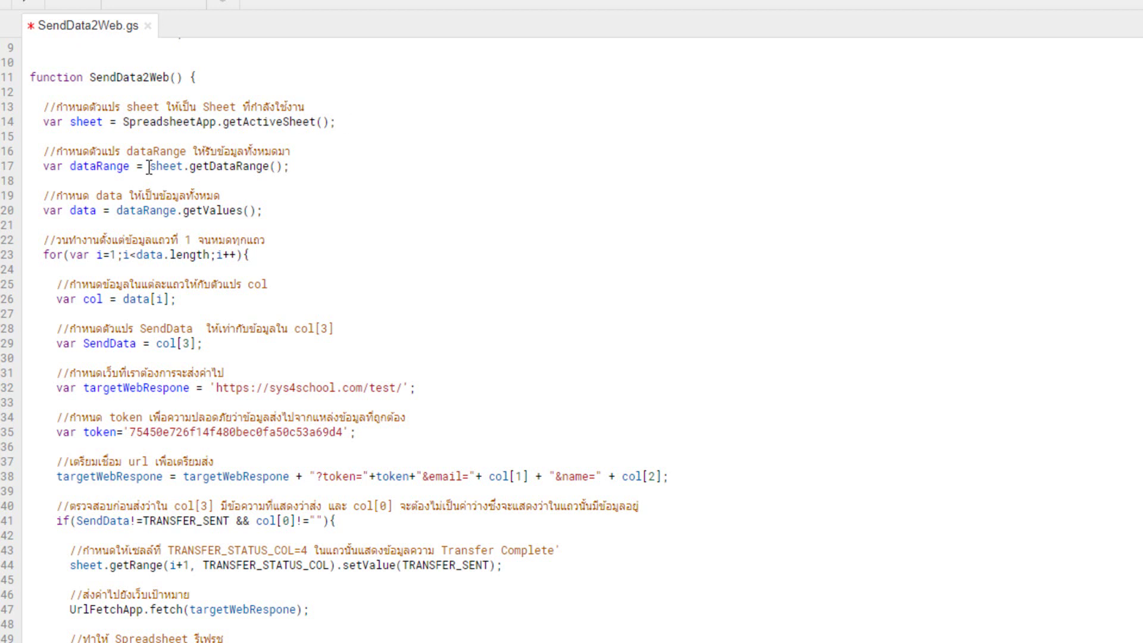
double_click(84, 121)
left_click(159, 166)
double_click(99, 166)
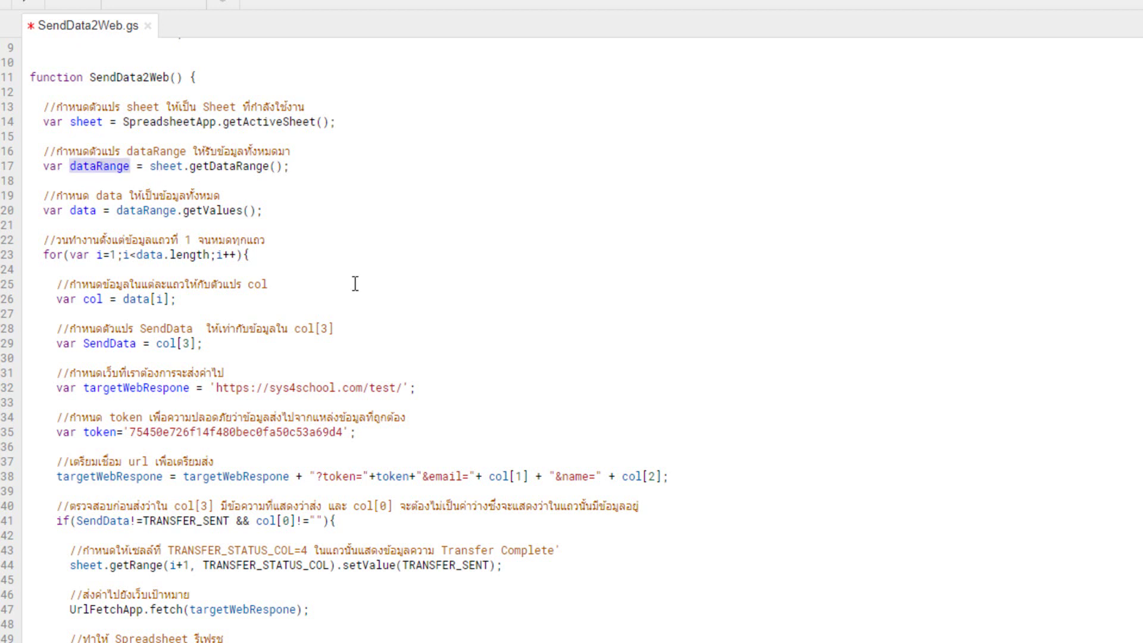
left_click(89, 205)
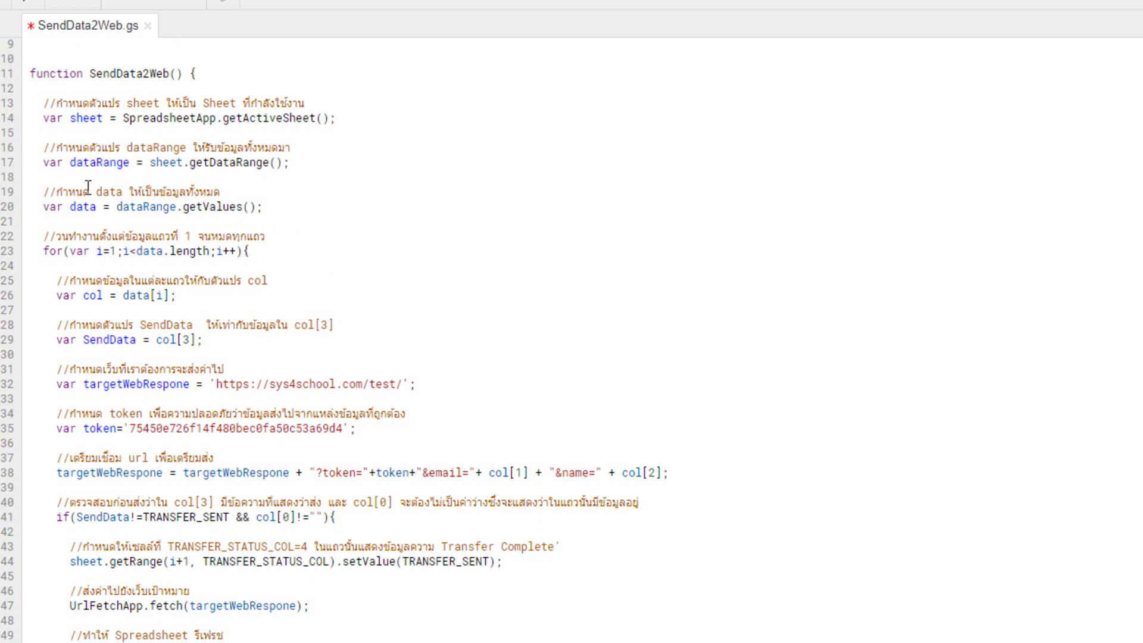
double_click(139, 206)
double_click(89, 206)
left_click(43, 237)
left_click(48, 250)
left_click_drag(123, 251, 212, 255)
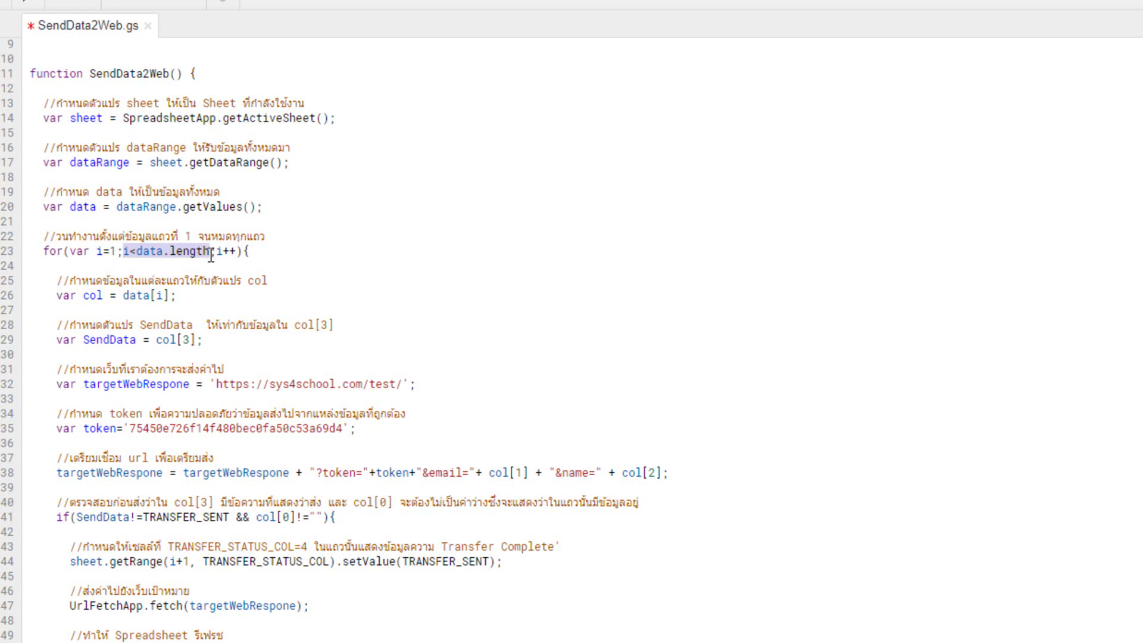
left_click(146, 253)
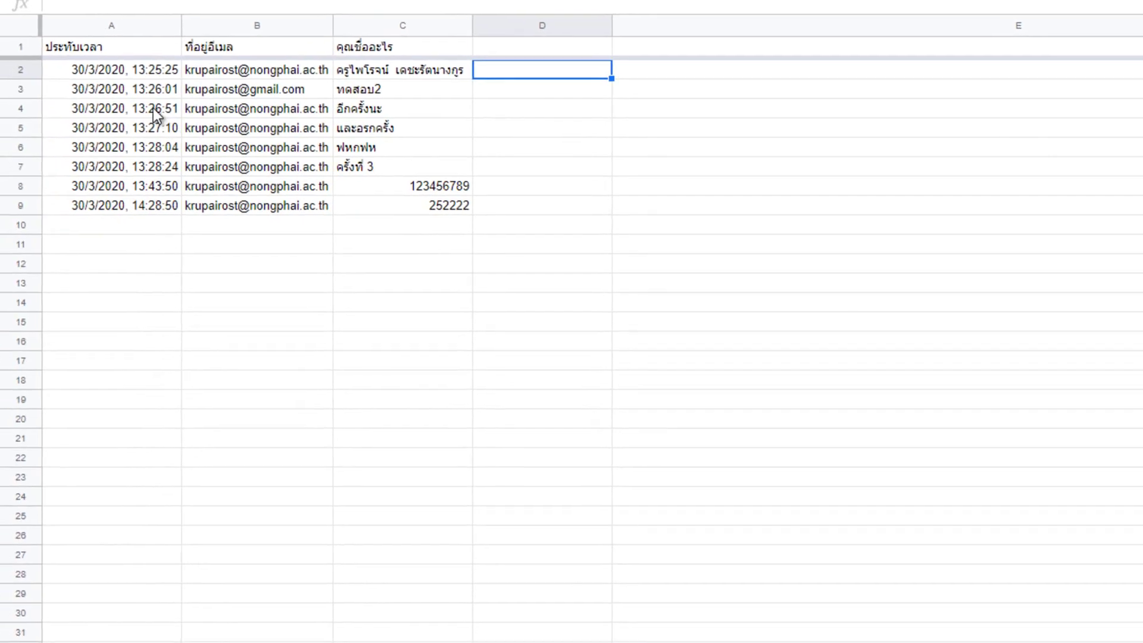
left_click(20, 70)
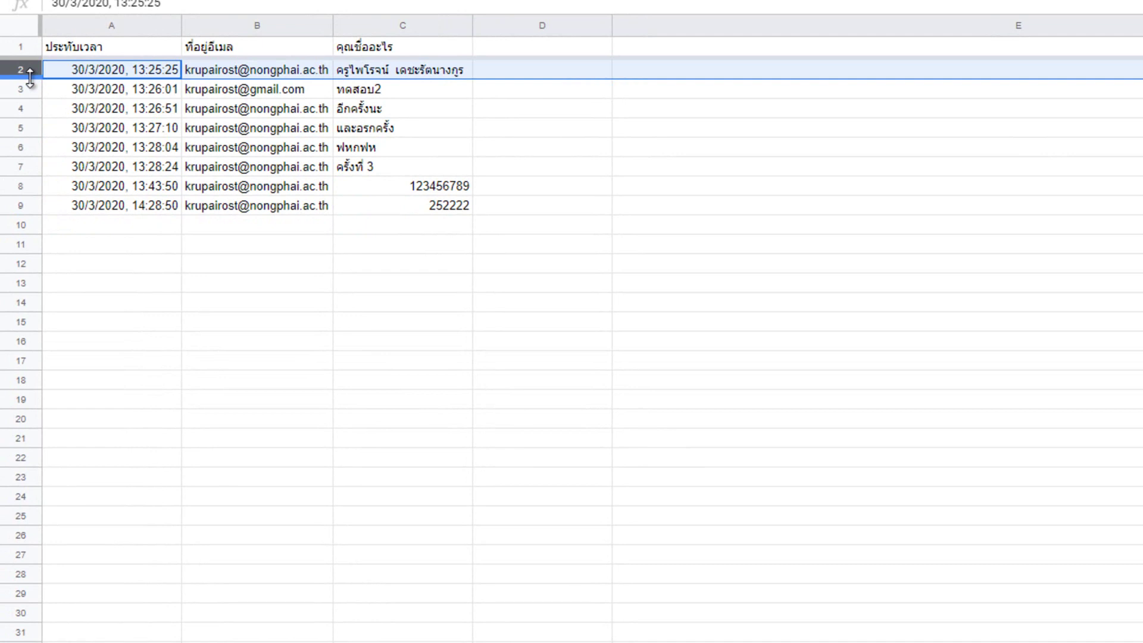
left_click_drag(30, 77, 26, 53)
left_click(26, 46)
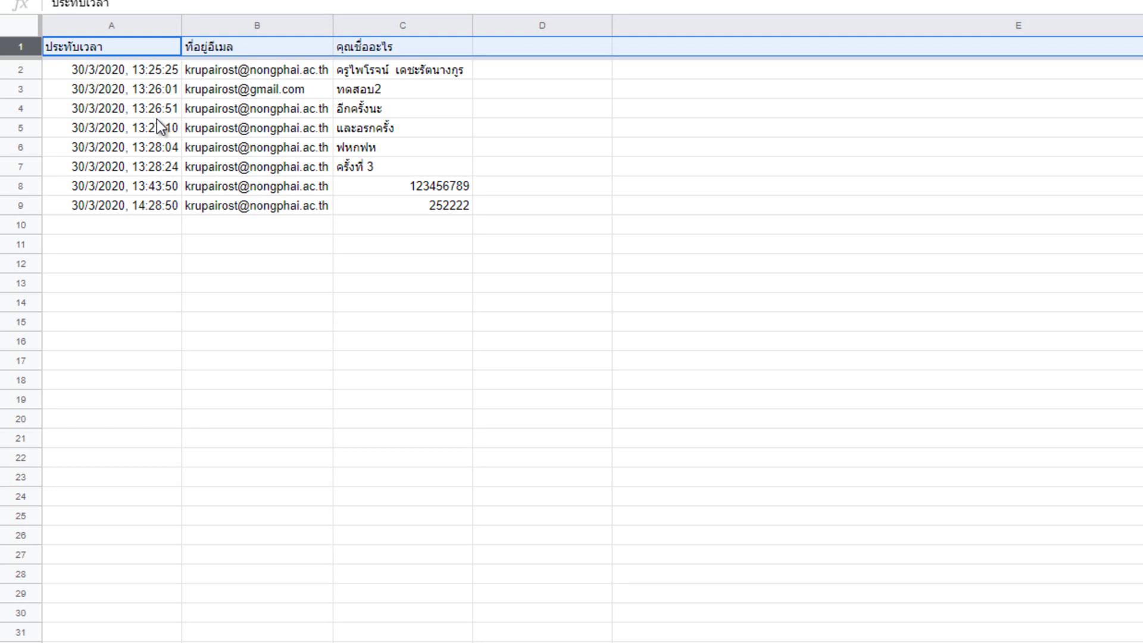
left_click(25, 47)
left_click(34, 70)
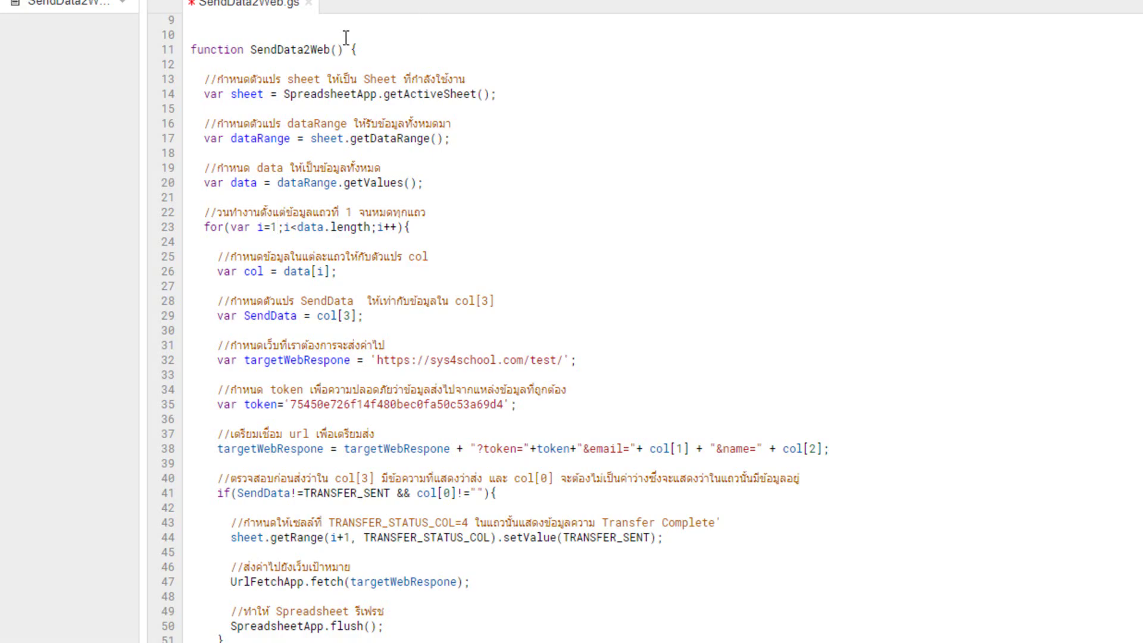
left_click(258, 272)
left_click_drag(218, 257, 384, 284)
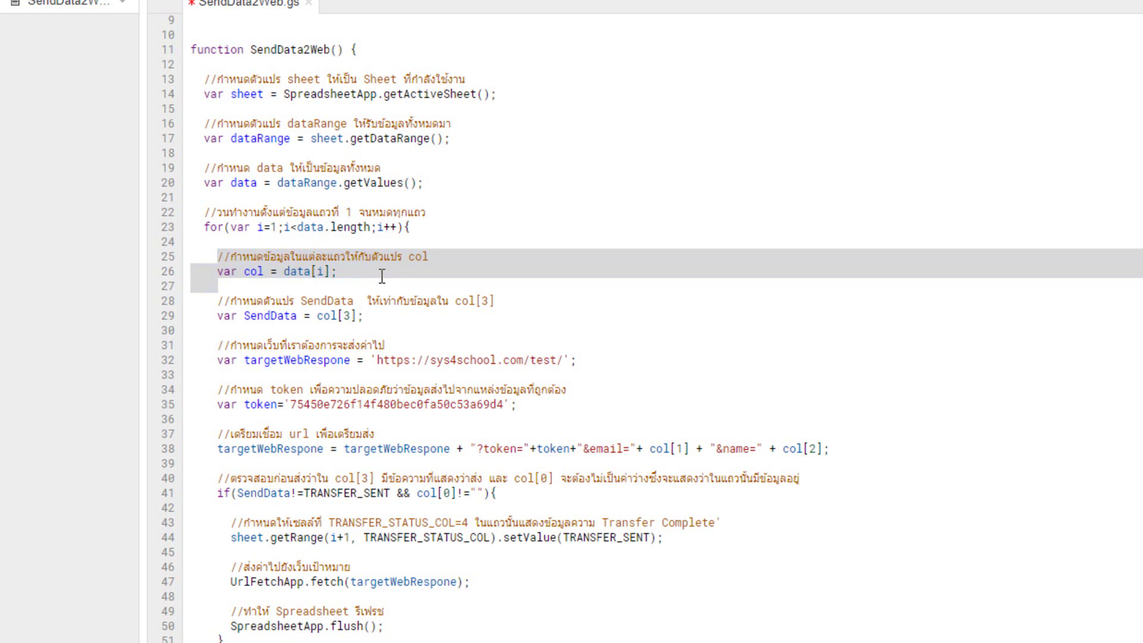
left_click(382, 275)
left_click(264, 274)
left_click(332, 273)
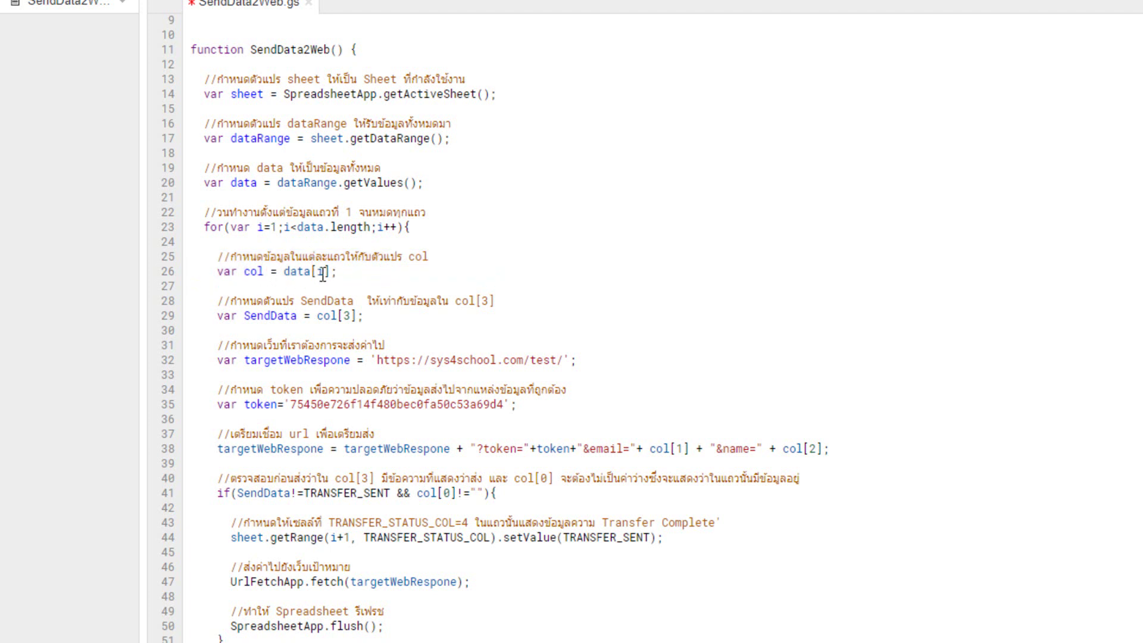
double_click(292, 273)
left_click(290, 275)
double_click(294, 272)
double_click(321, 272)
double_click(295, 273)
left_click(244, 185)
triple_click(300, 271)
left_click(361, 301)
double_click(272, 315)
left_click(374, 317)
left_click_drag(317, 315, 359, 317)
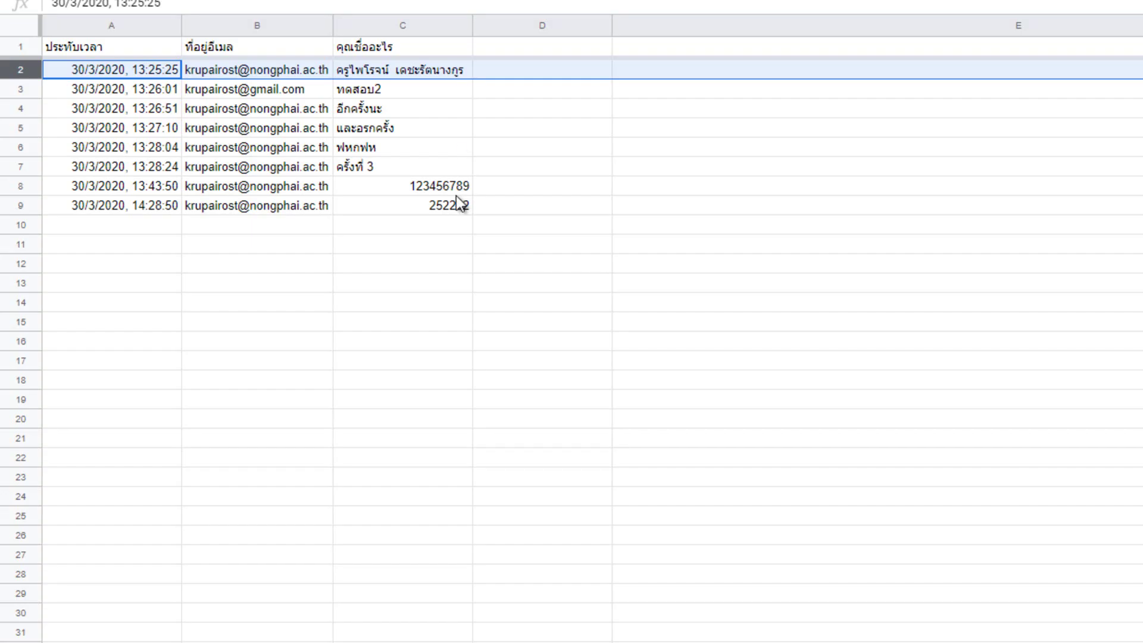
left_click(558, 23)
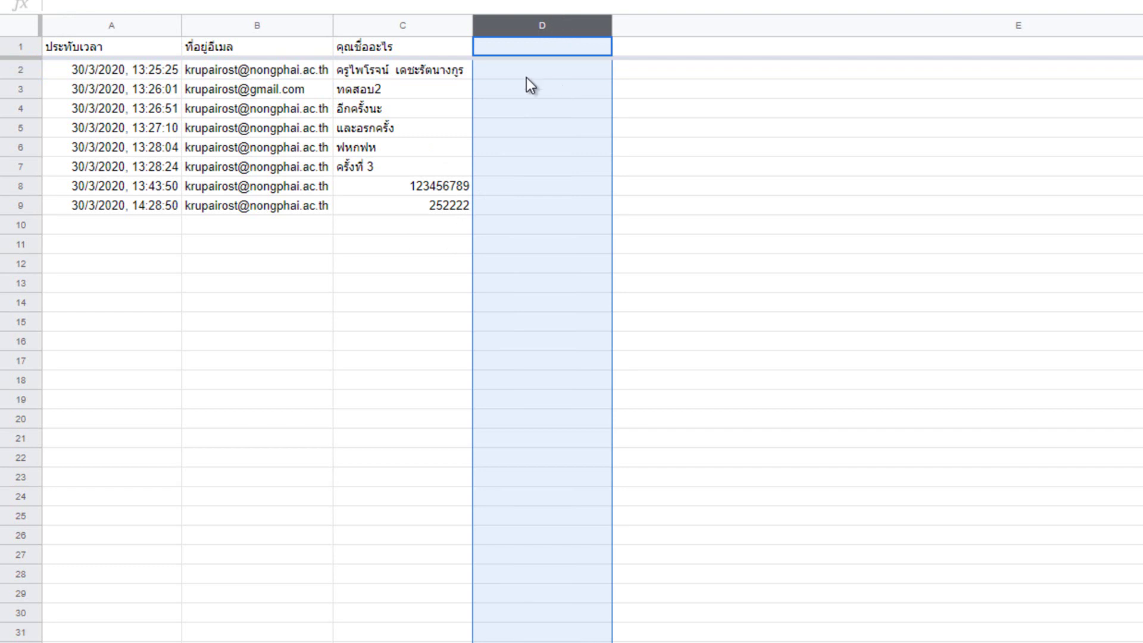
left_click(144, 26)
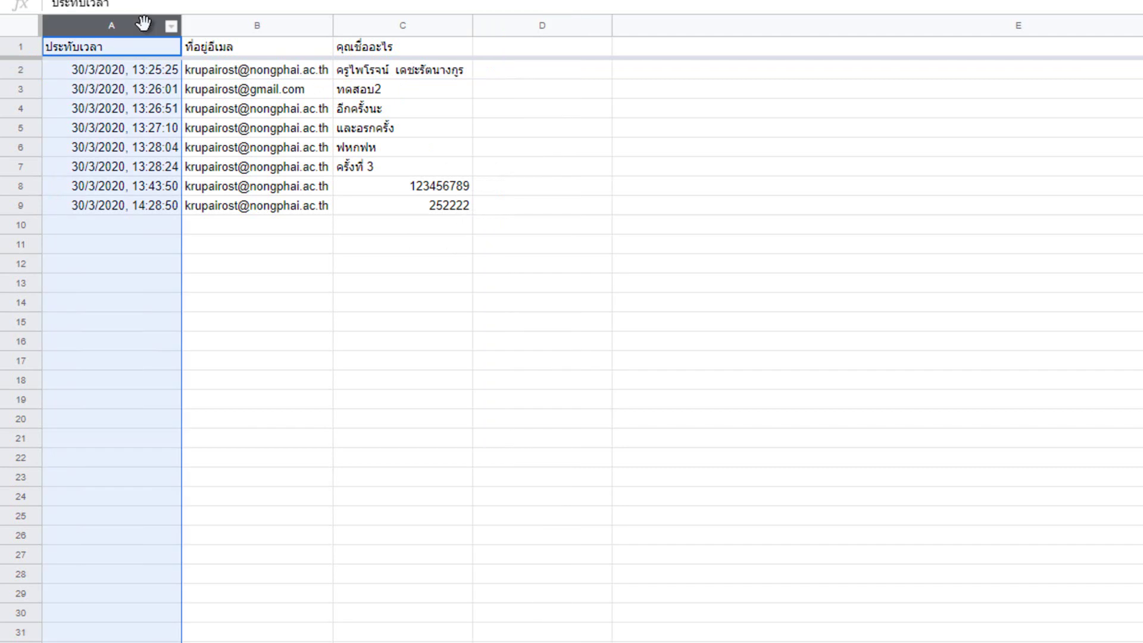
left_click(265, 24)
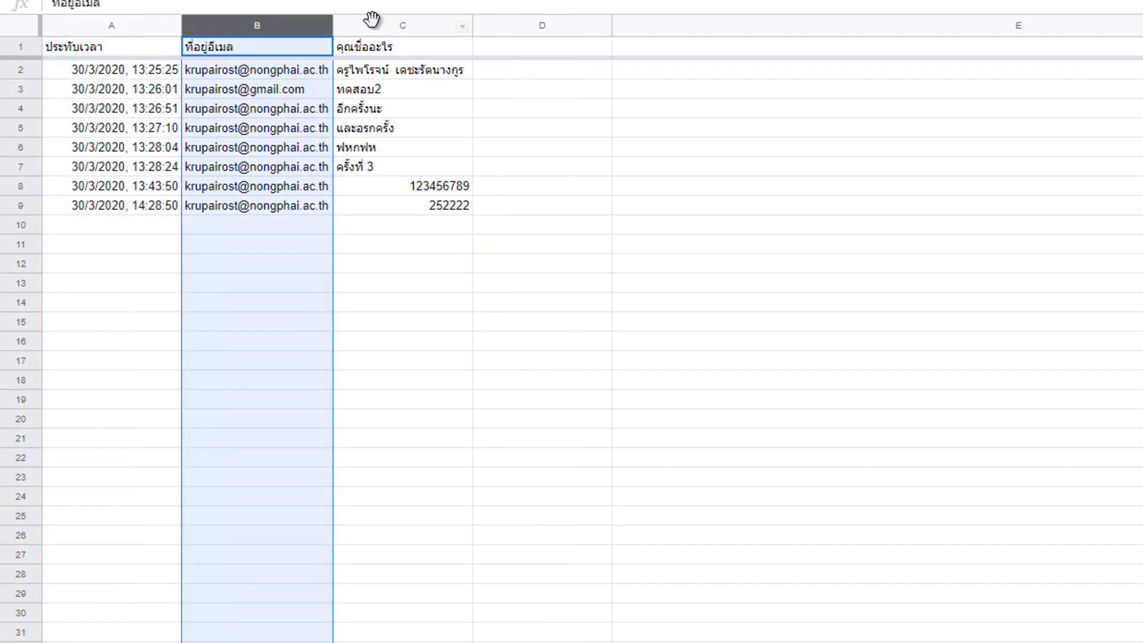
left_click(393, 24)
left_click(537, 24)
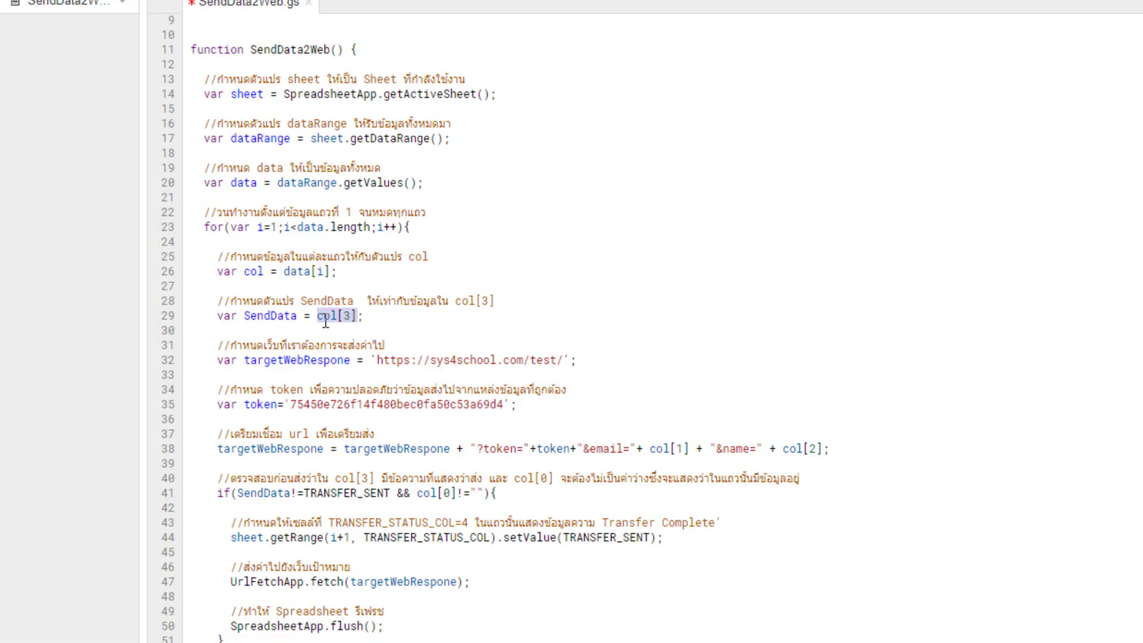
left_click(350, 317)
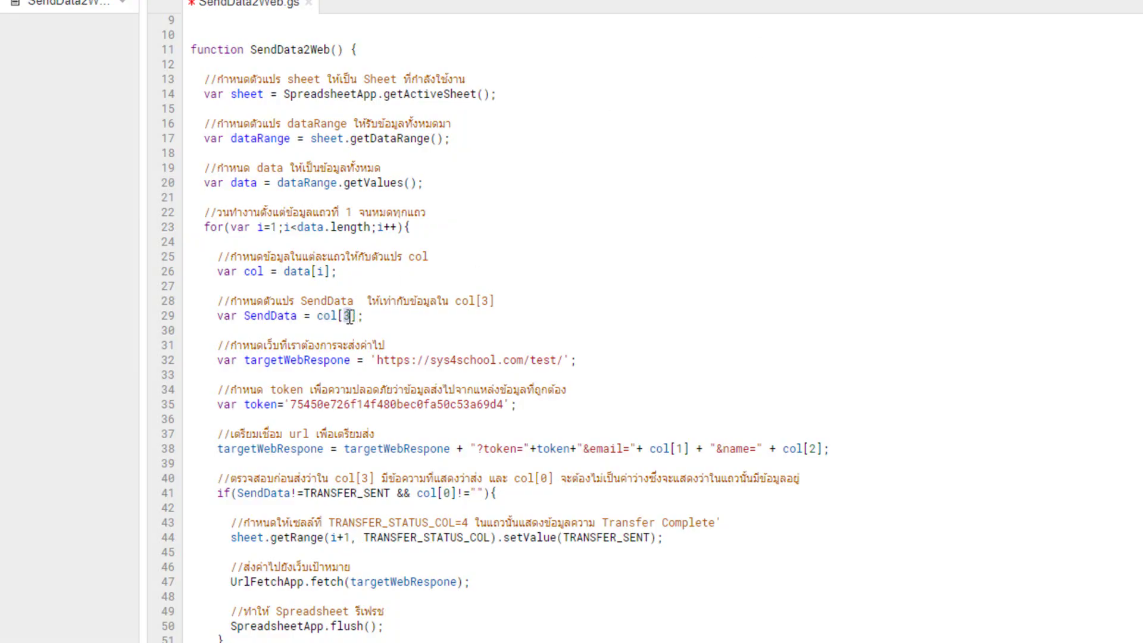
double_click(271, 316)
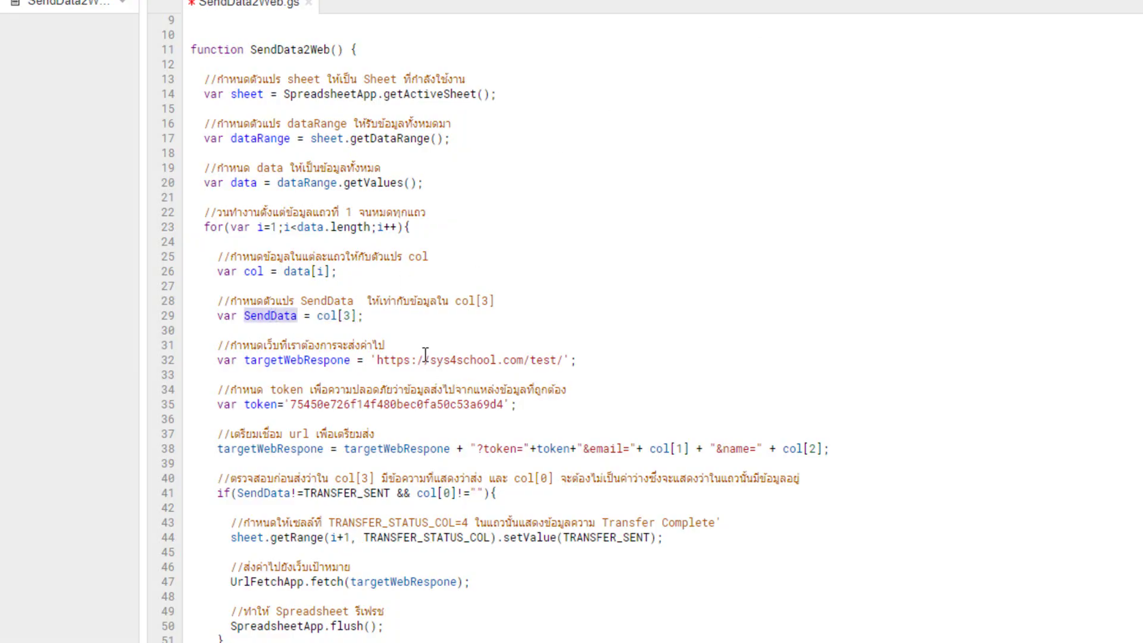
scroll(340, 362, "up", 2)
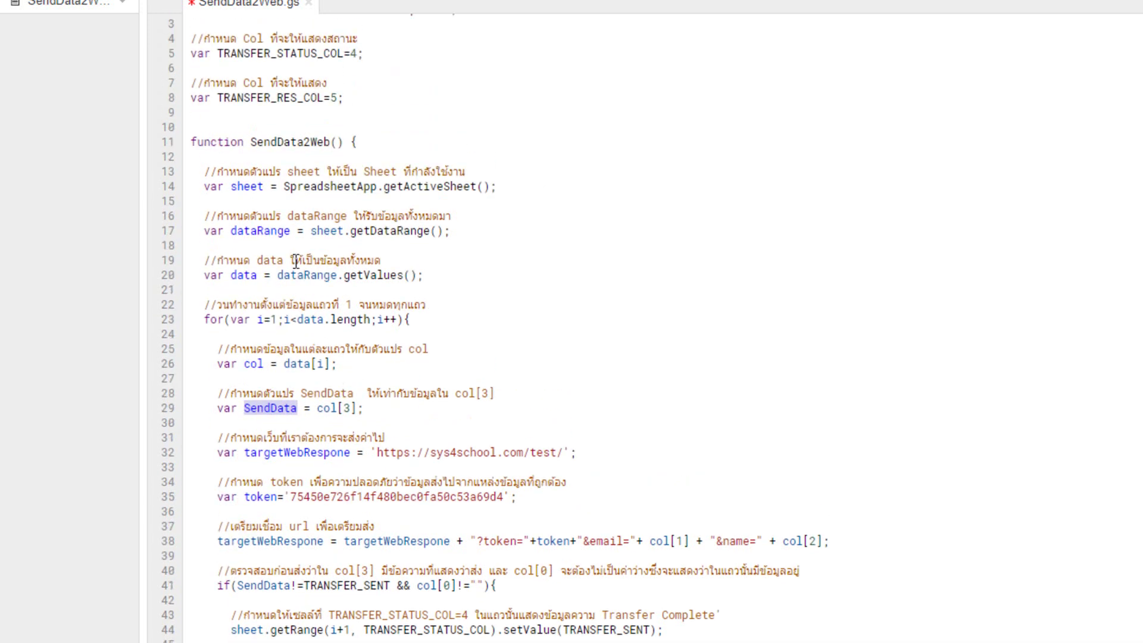
scroll(297, 433, "down", 2)
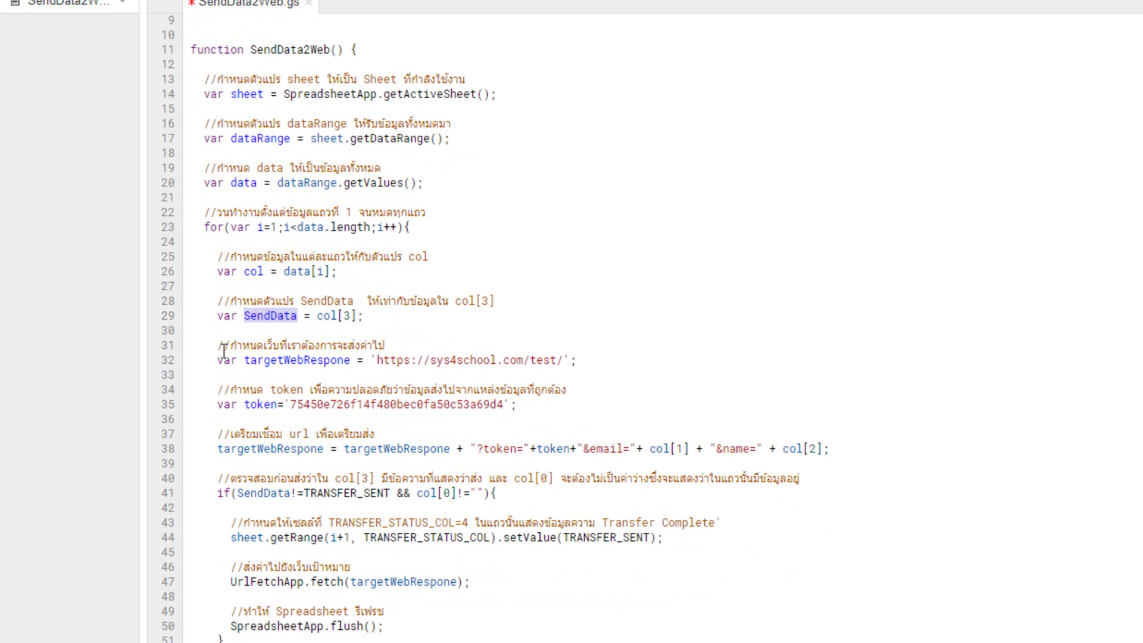
left_click_drag(217, 345, 588, 359)
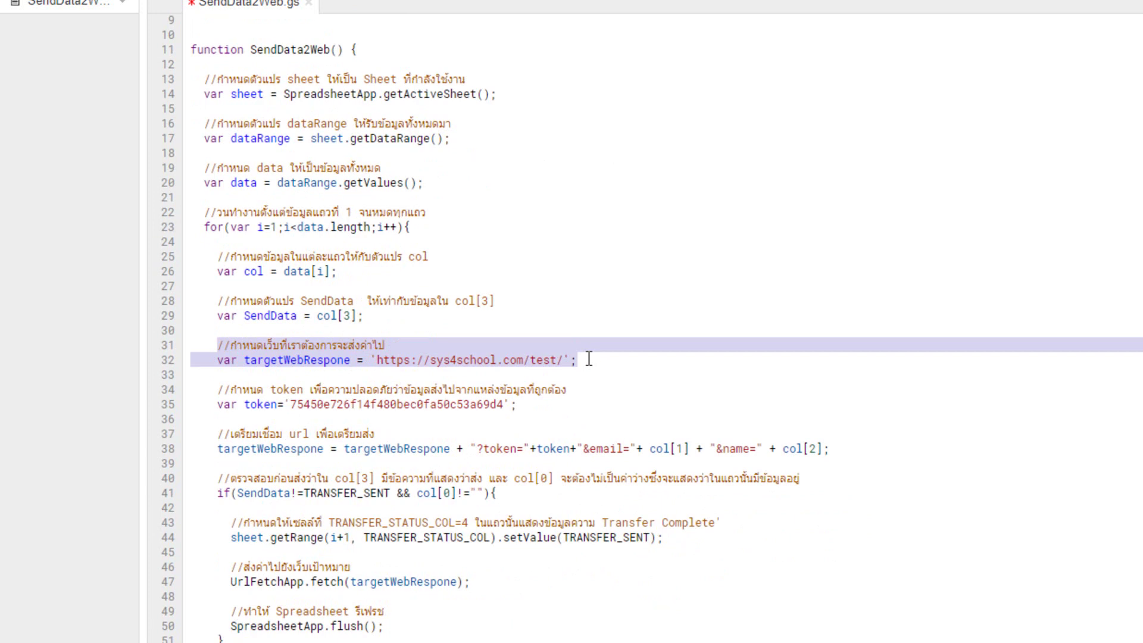
double_click(296, 361)
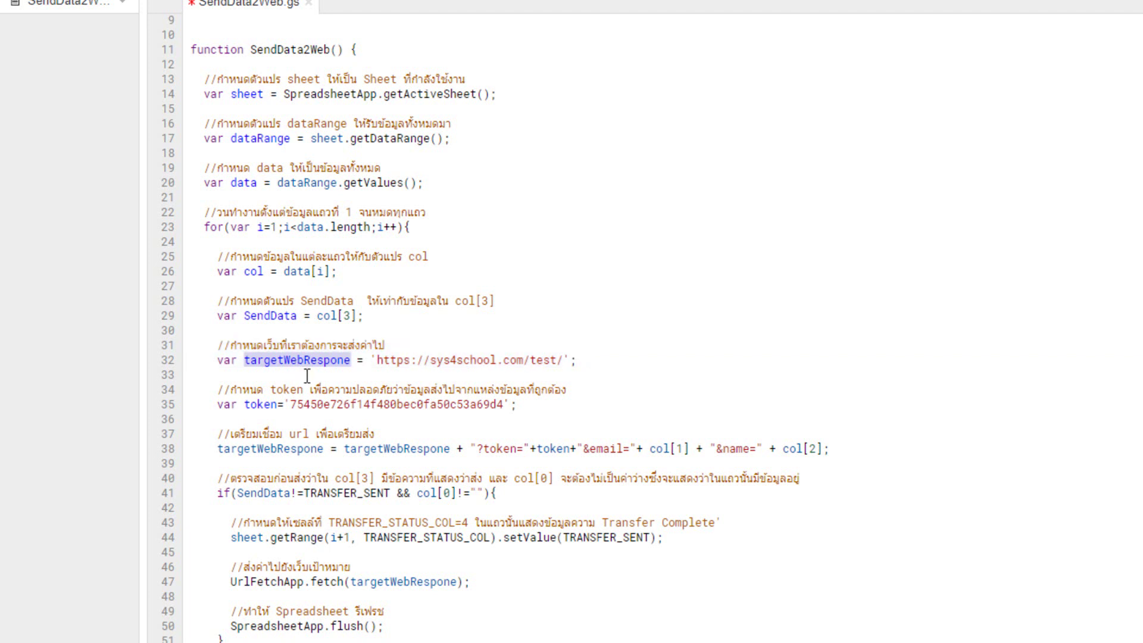
left_click_drag(377, 360, 564, 361)
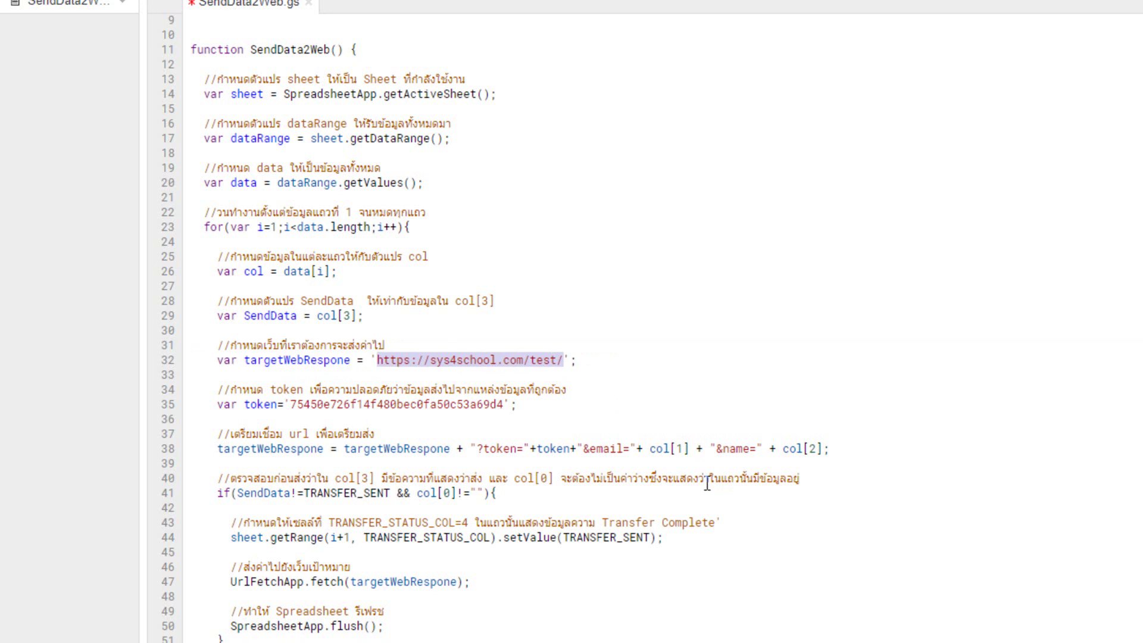
left_click(230, 390)
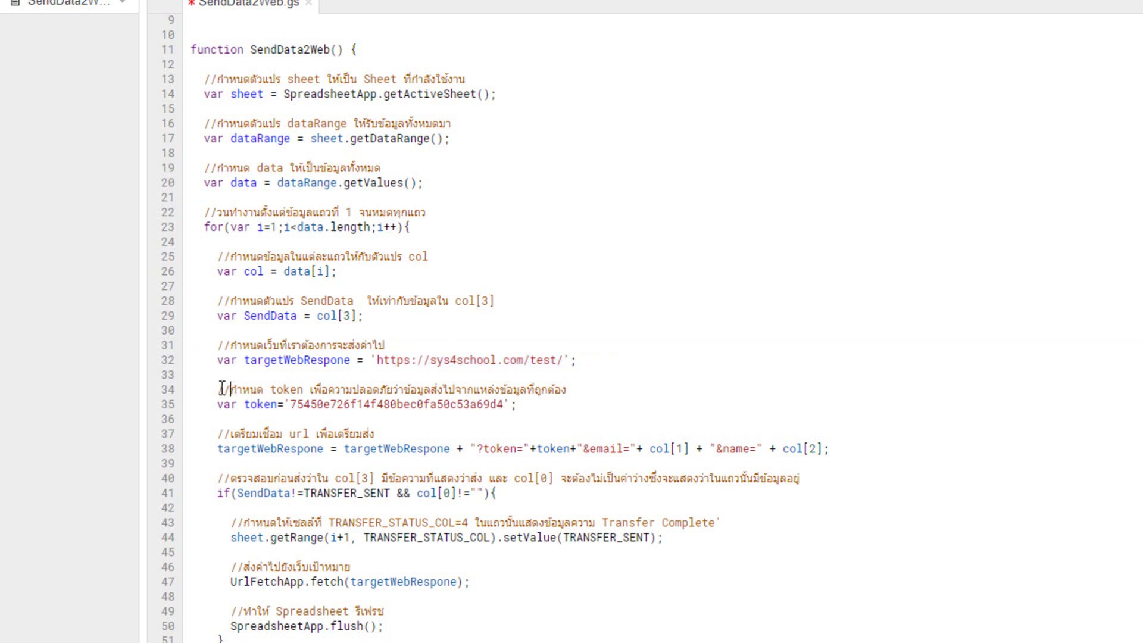
left_click_drag(218, 389, 518, 404)
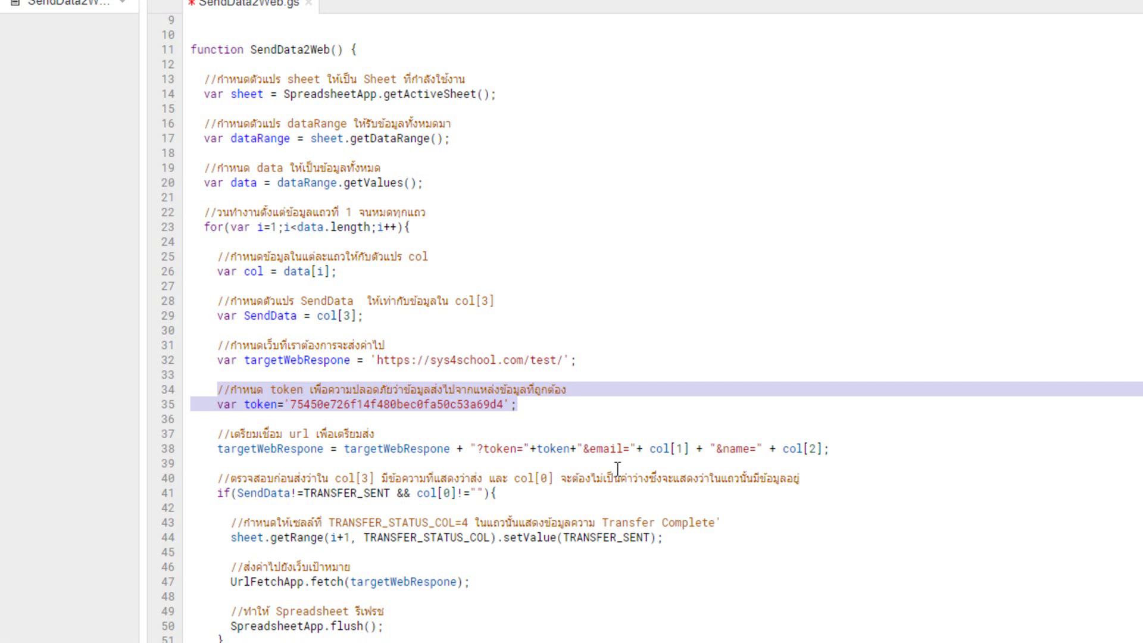
scroll(572, 447, "down", 1)
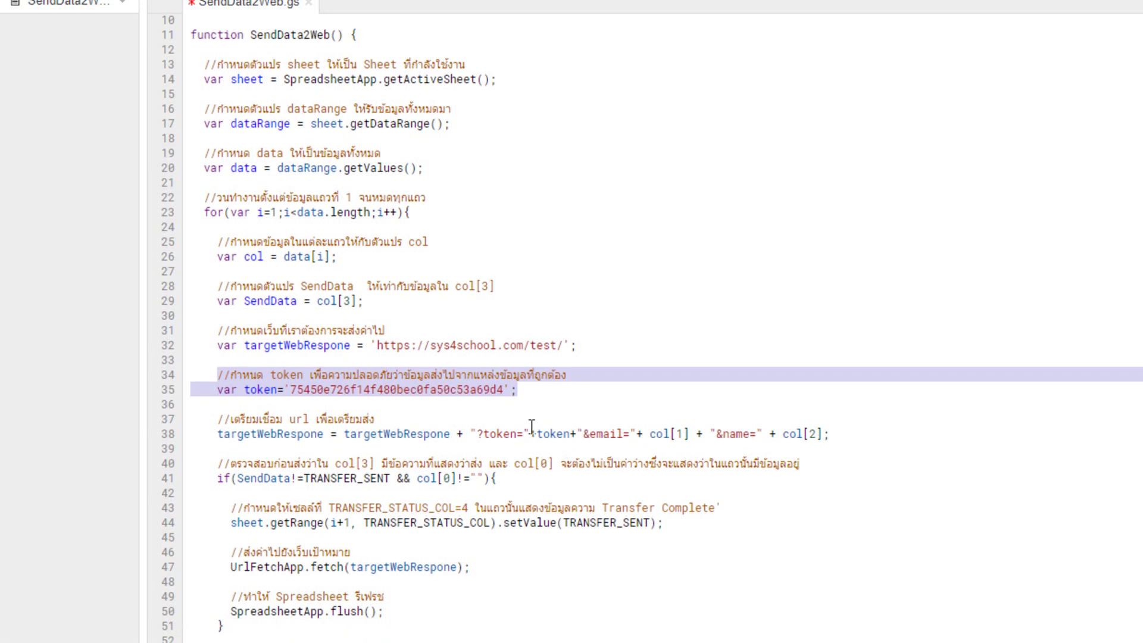
left_click(229, 422)
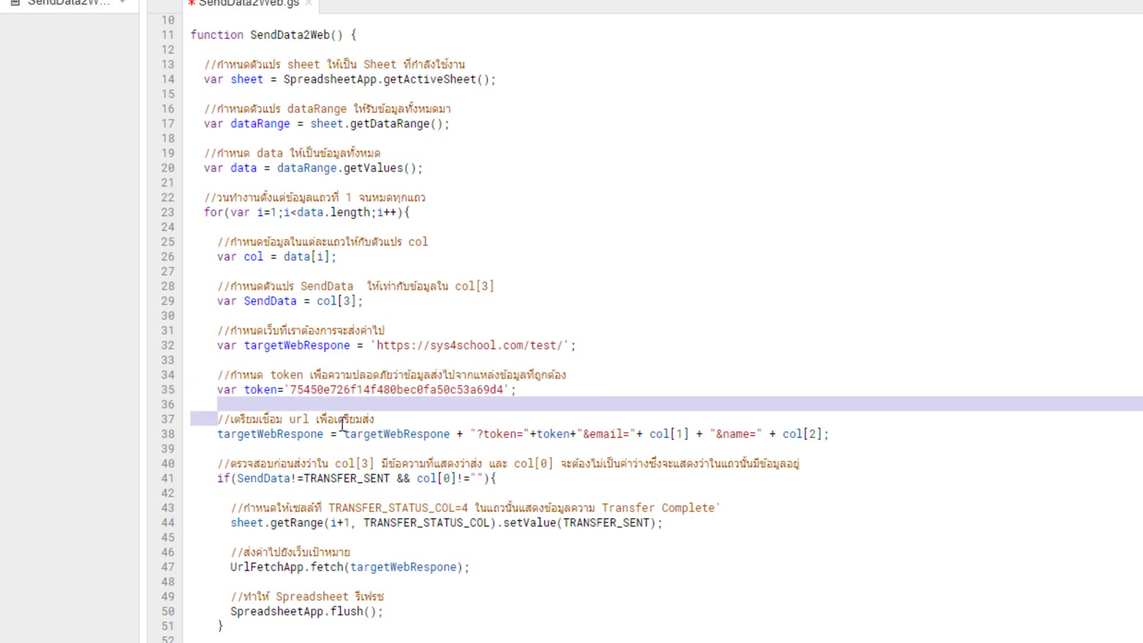
key("shift+Down")
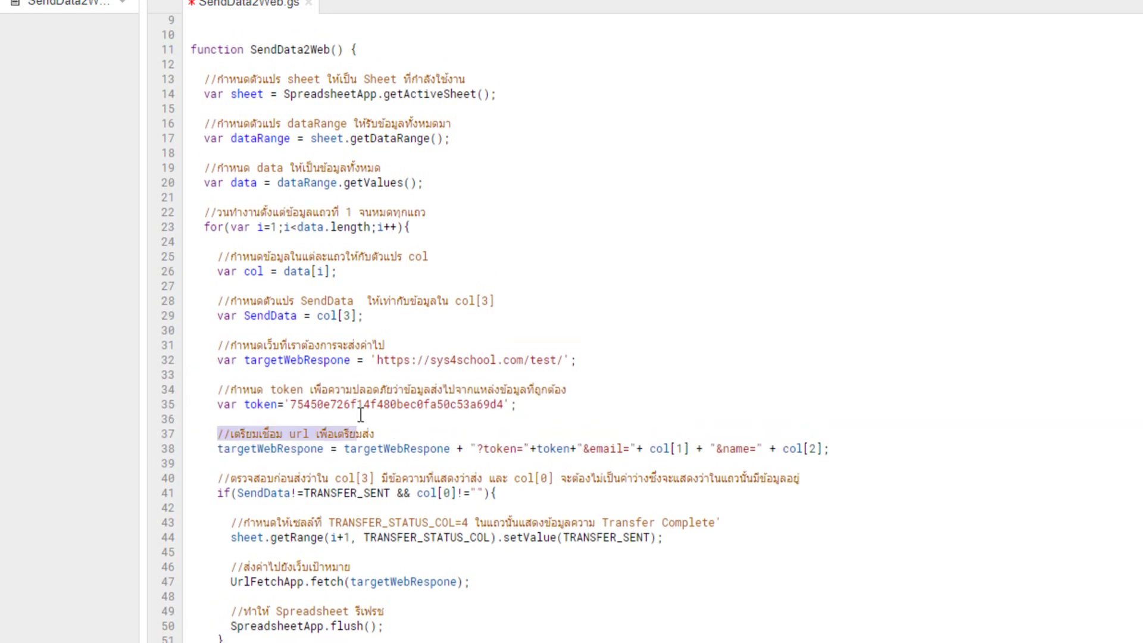
left_click(478, 434)
key("shift+Down")
left_click(745, 470)
key("shift+Down")
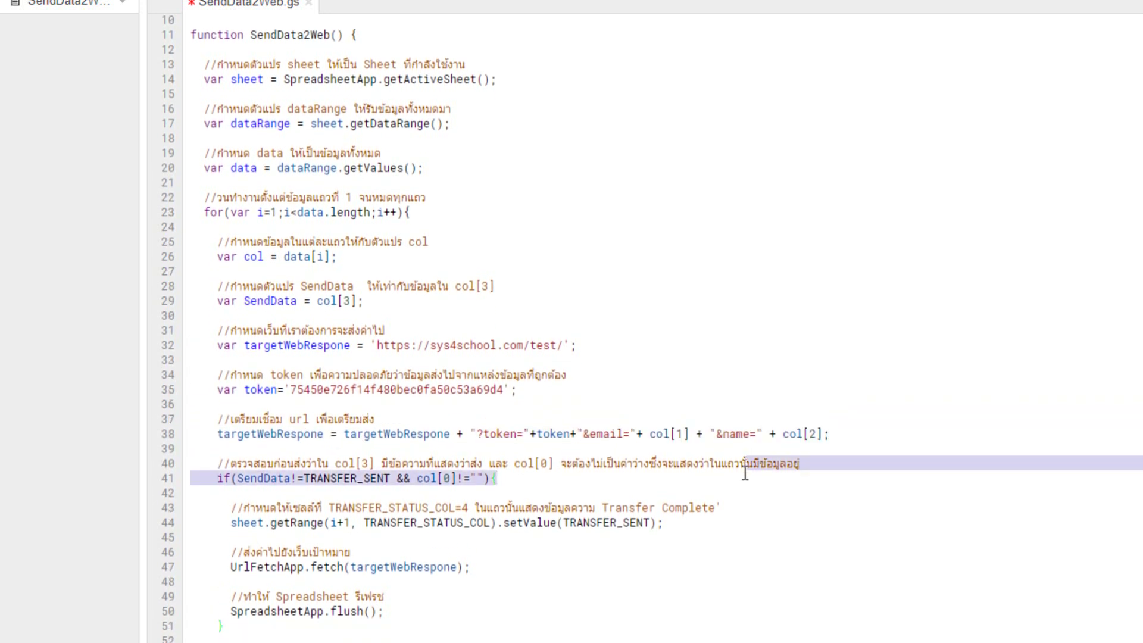
key("Up")
key("Up")
scroll(745, 473, "up", 1)
key("Up")
key("Left")
key("Left")
key("Left")
key("Left")
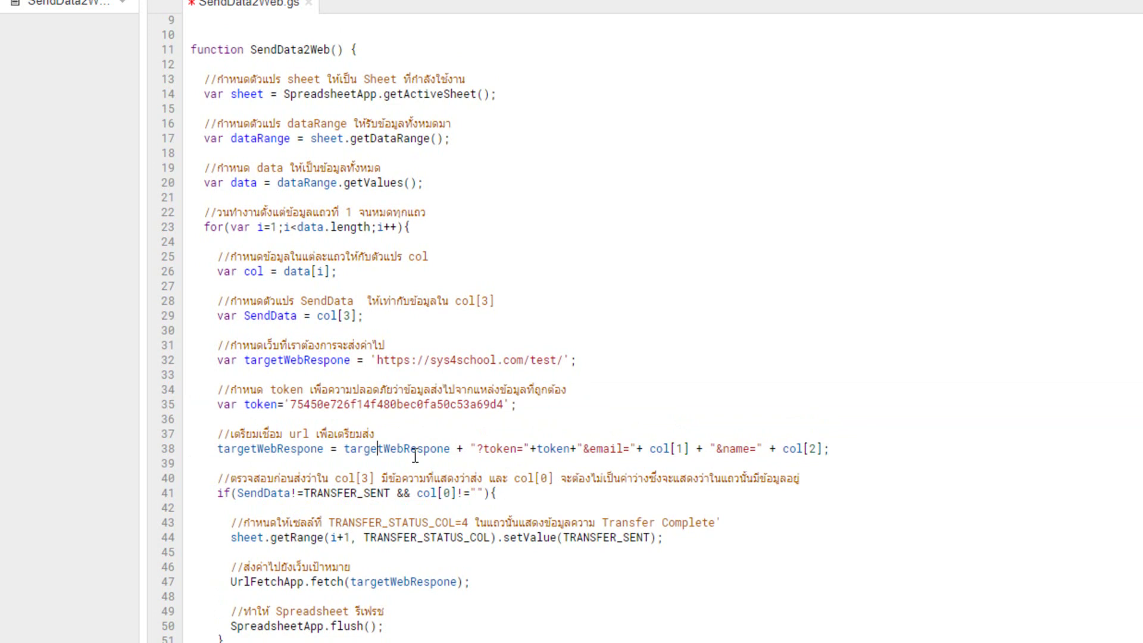
double_click(398, 447)
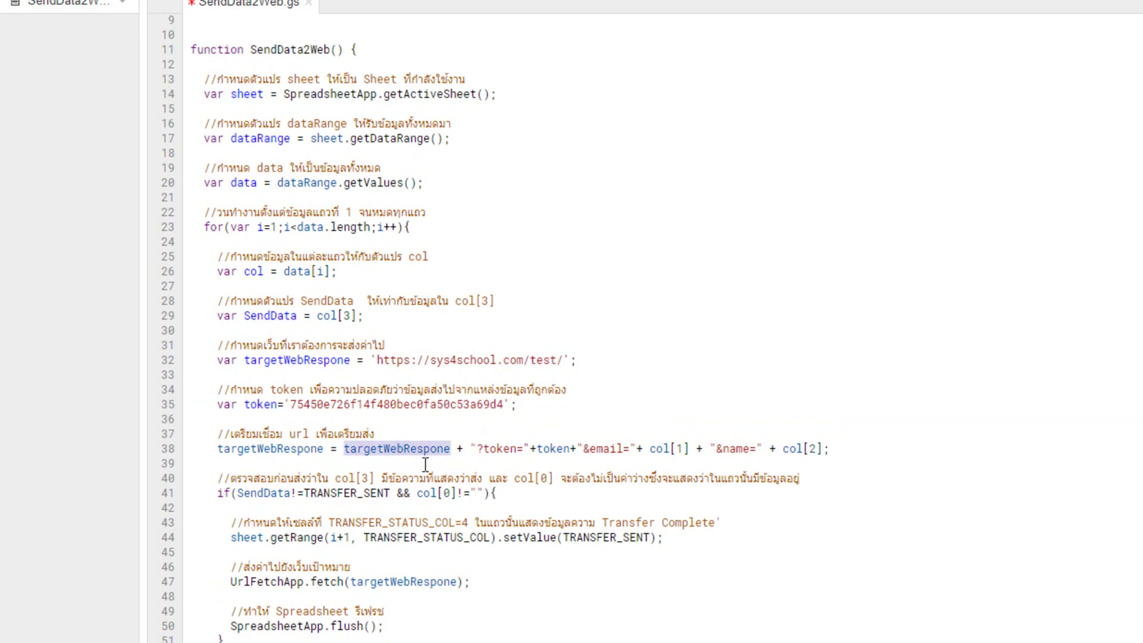
double_click(264, 360)
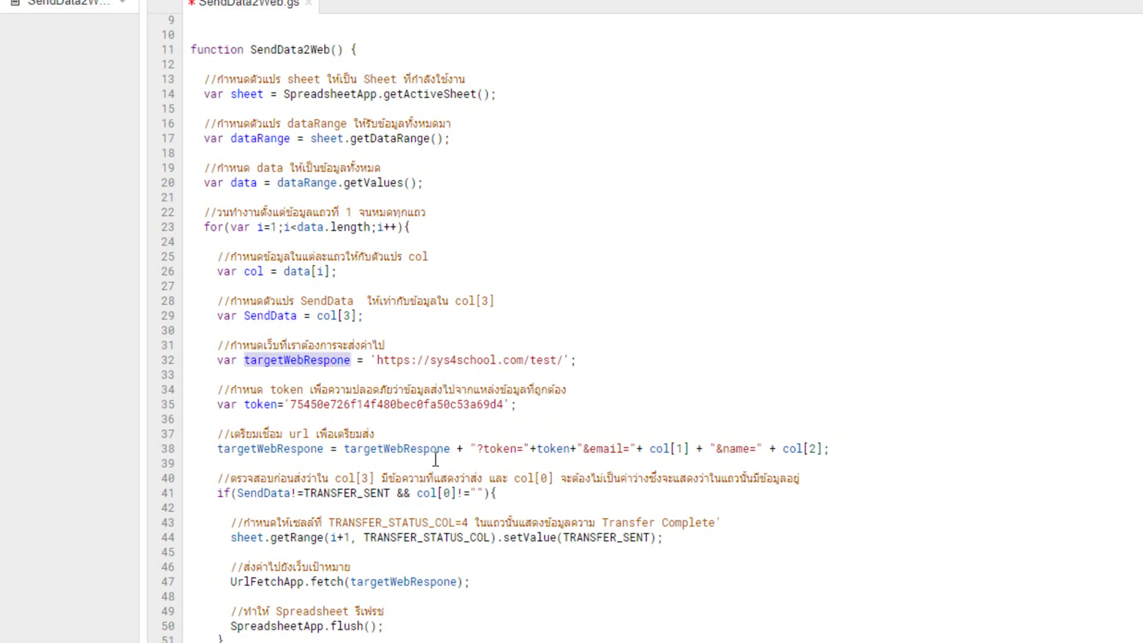
left_click(488, 451)
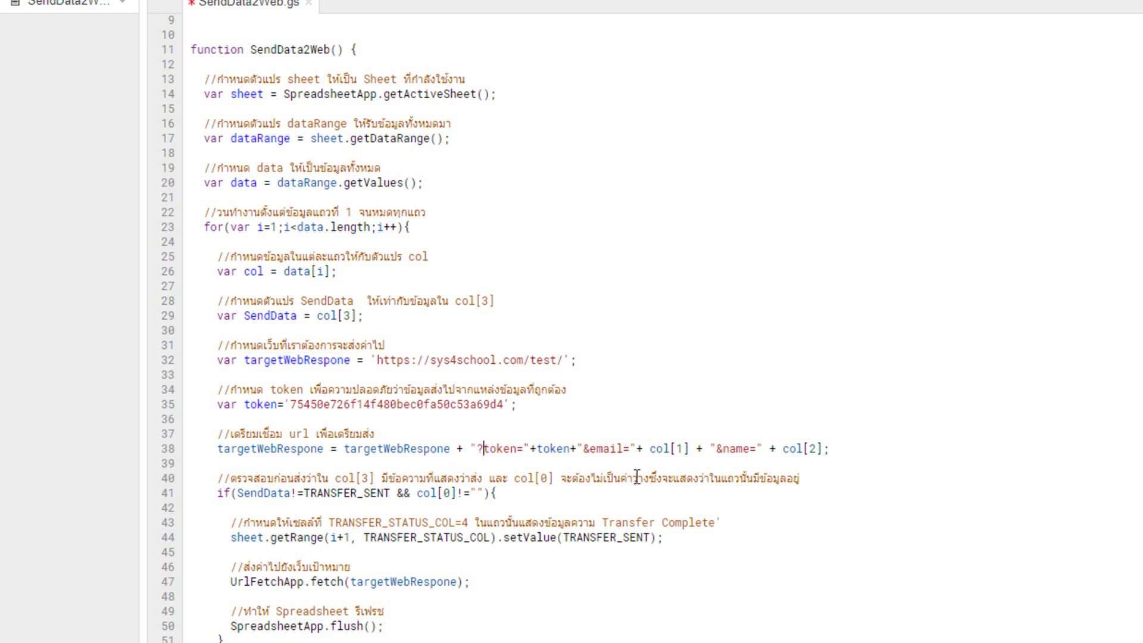
key("Right")
key("Right")
key("Right")
key("Right")
key("Right")
key("Right")
double_click(492, 448)
double_click(553, 448)
left_click(587, 449)
key("shift+Right")
key("shift+Right")
key("shift+Right")
key("shift+Right")
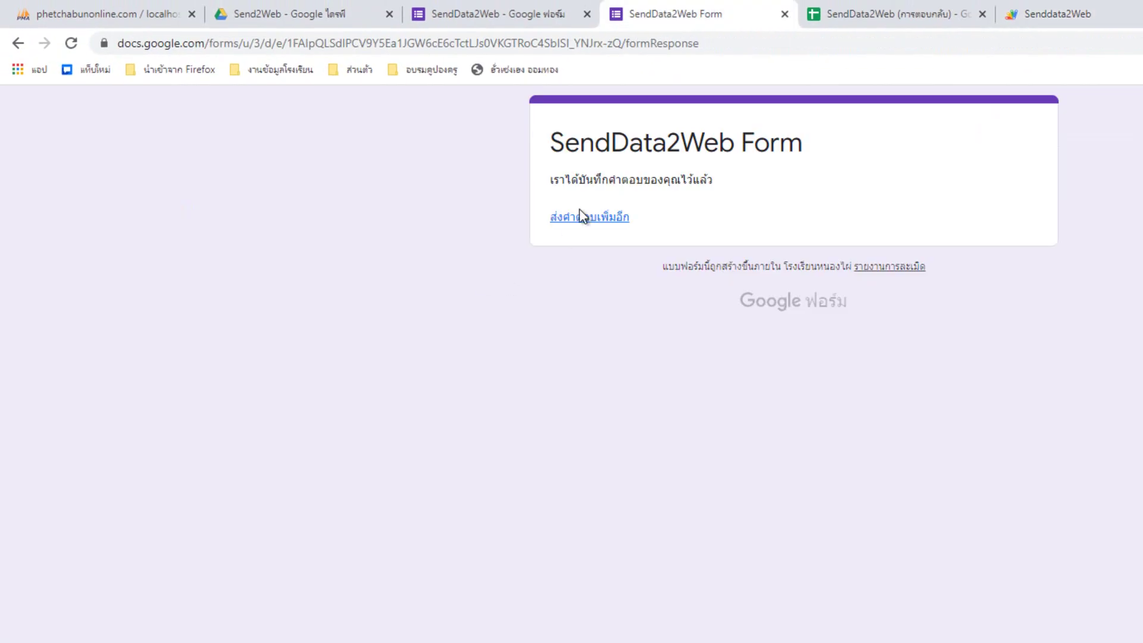
left_click(905, 13)
left_click(213, 201)
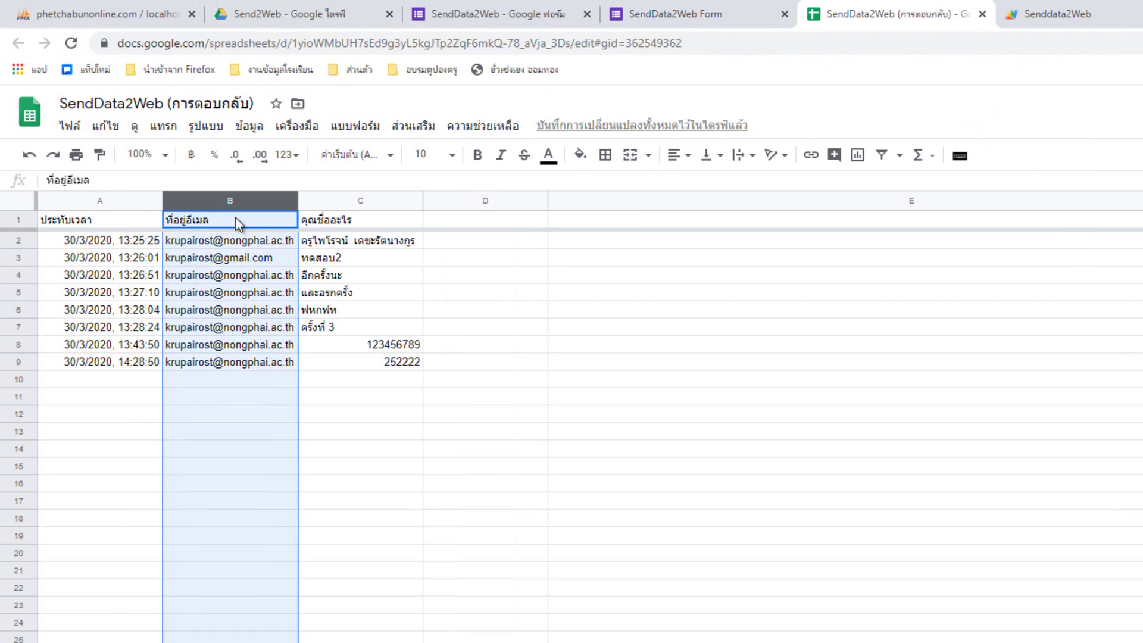
left_click(1018, 14)
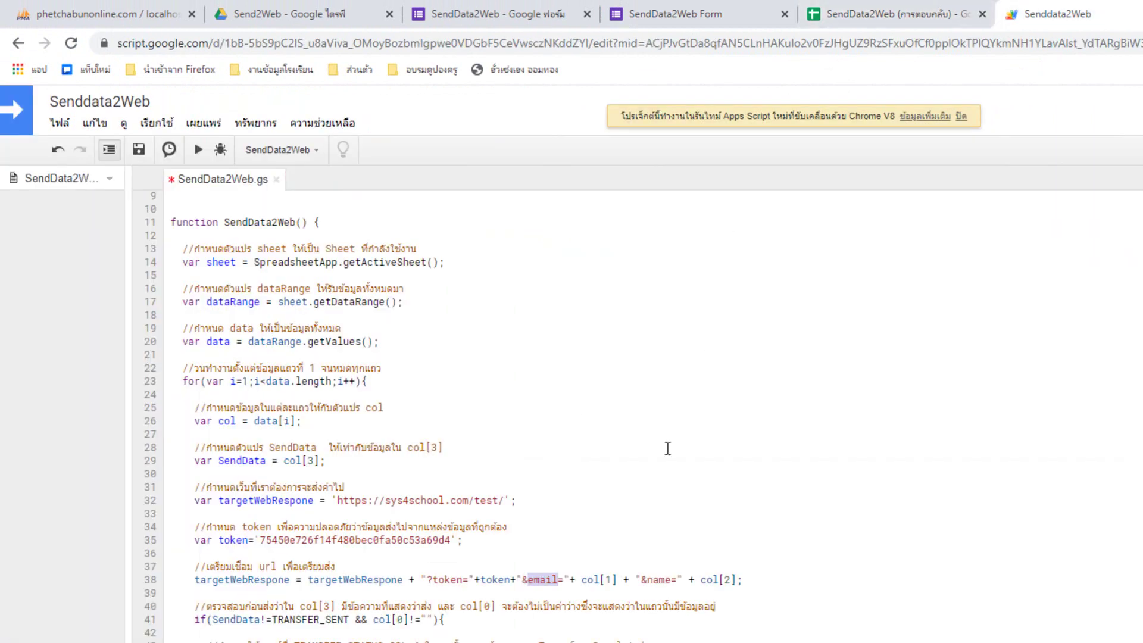
left_click(610, 586)
left_click(905, 14)
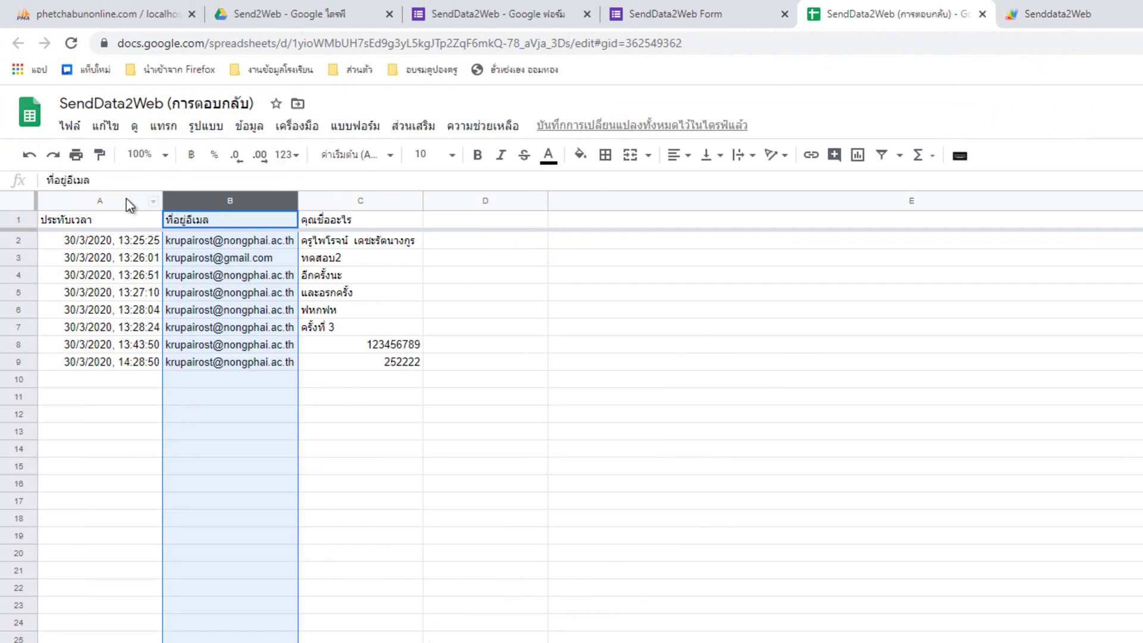
left_click(127, 199)
left_click(197, 201)
left_click(360, 201)
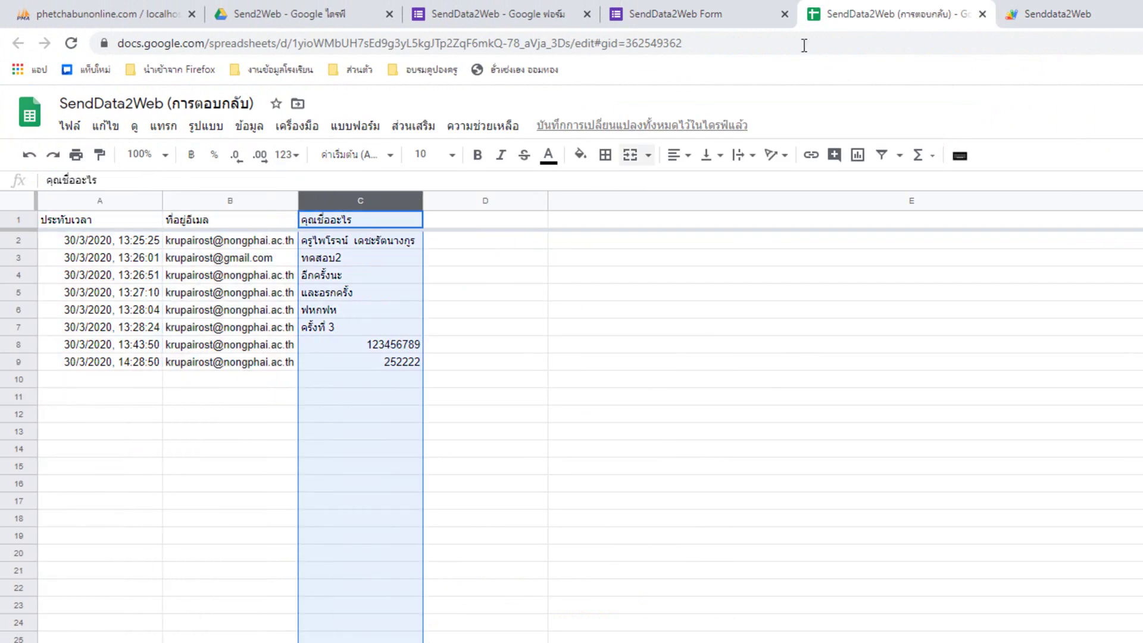
left_click(1022, 6)
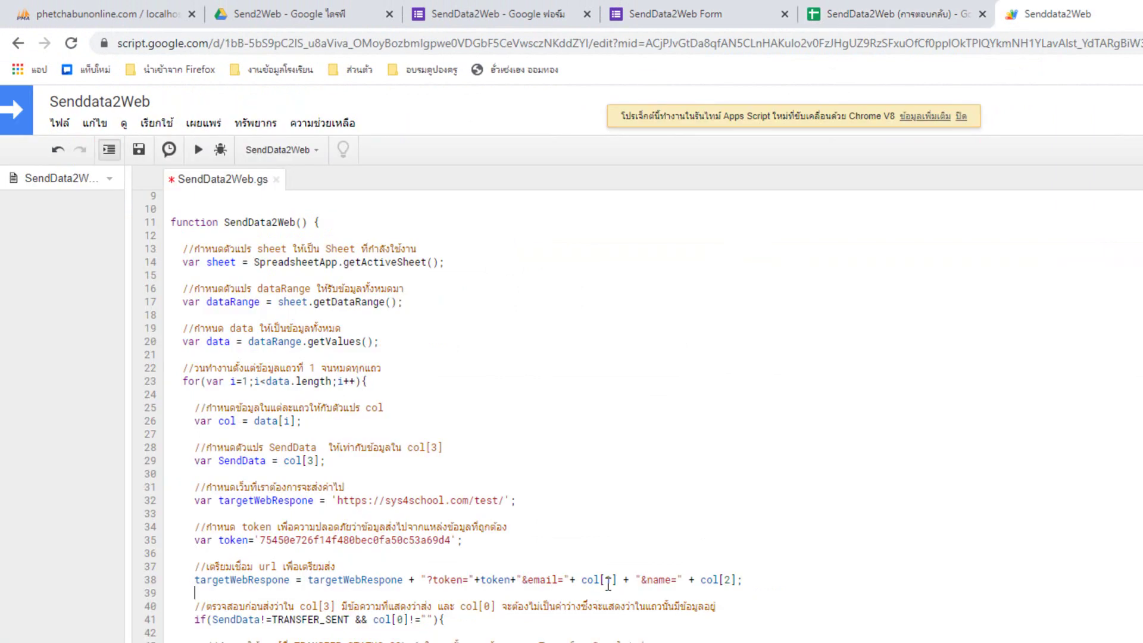
double_click(657, 579)
left_click(642, 580)
left_click_drag(642, 579, 650, 579)
double_click(657, 580)
left_click(872, 18)
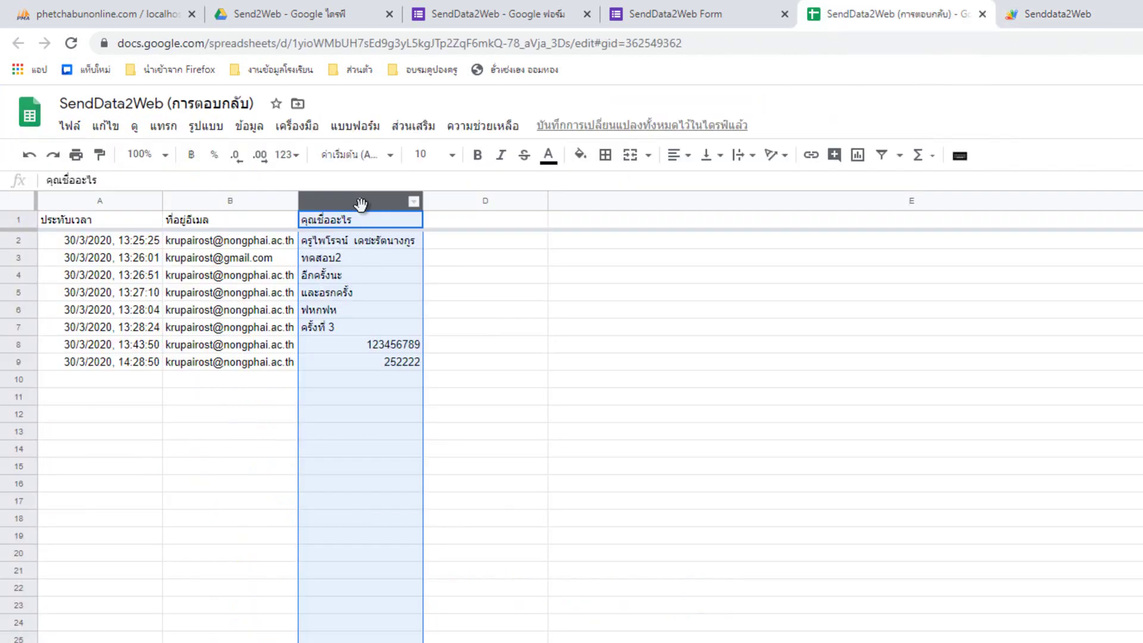
left_click(1036, 13)
left_click(789, 585)
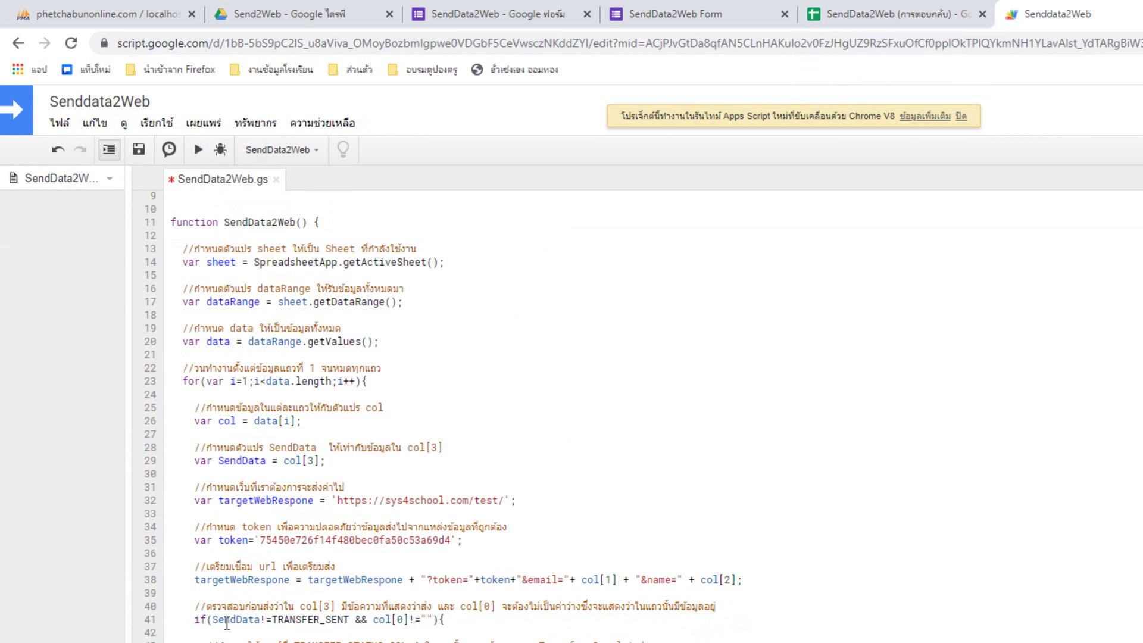
left_click_drag(194, 619, 197, 642)
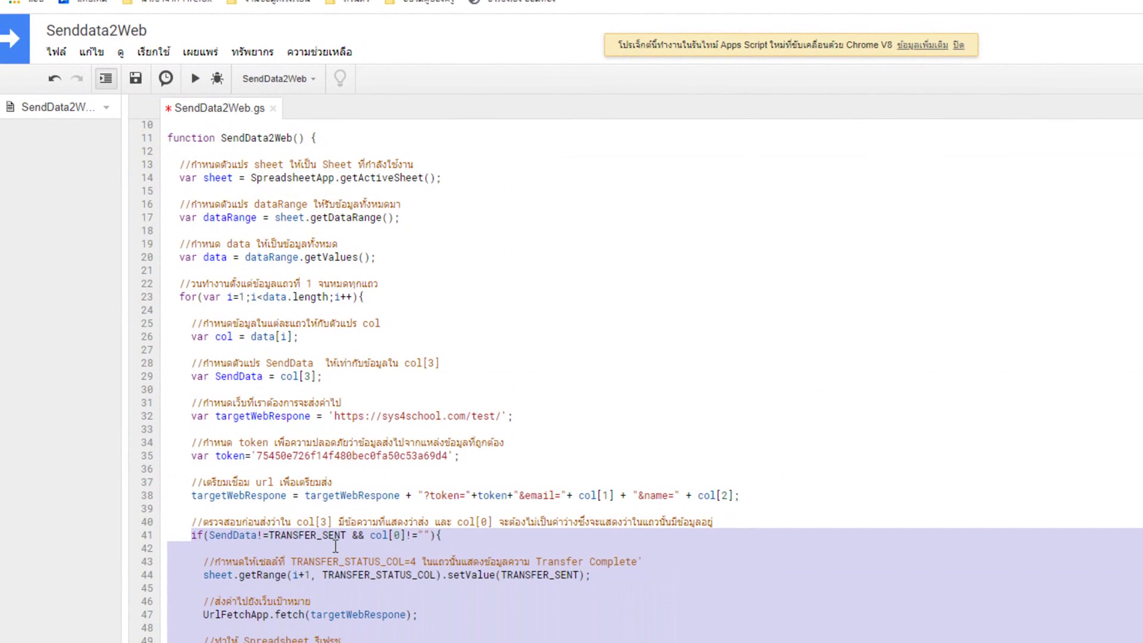
left_click(232, 537)
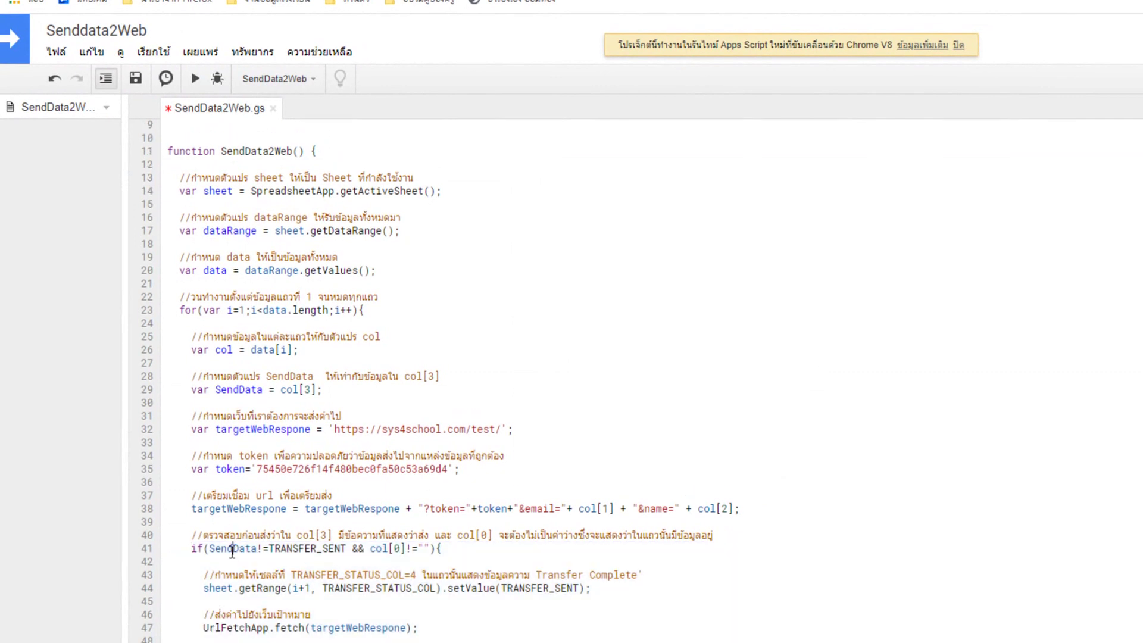
key("ctrl+Tab")
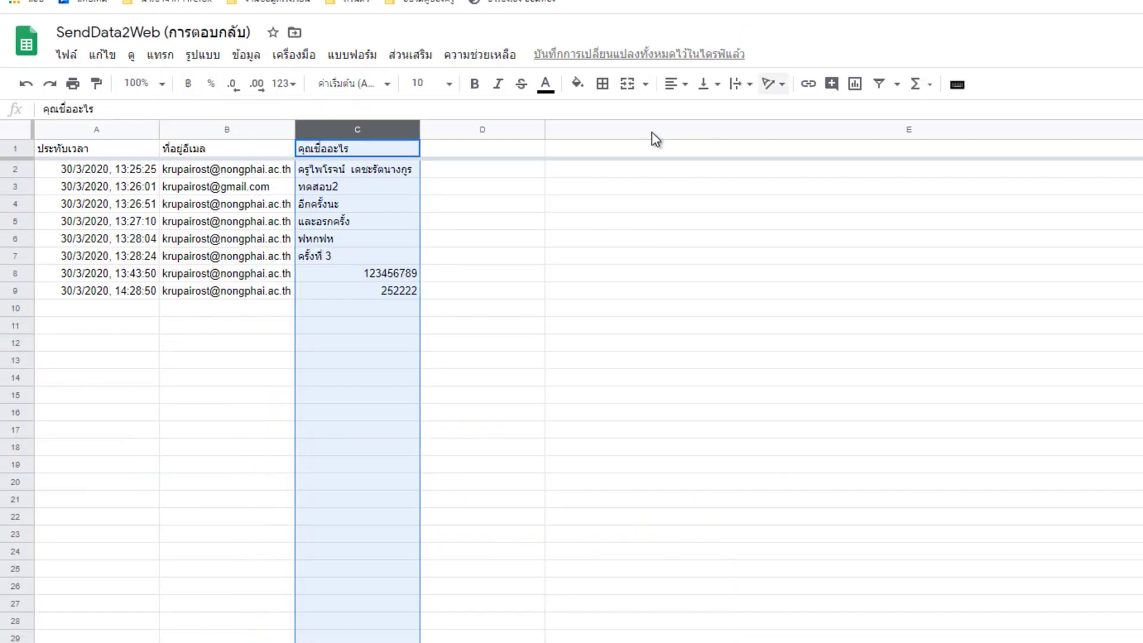
left_click(489, 174)
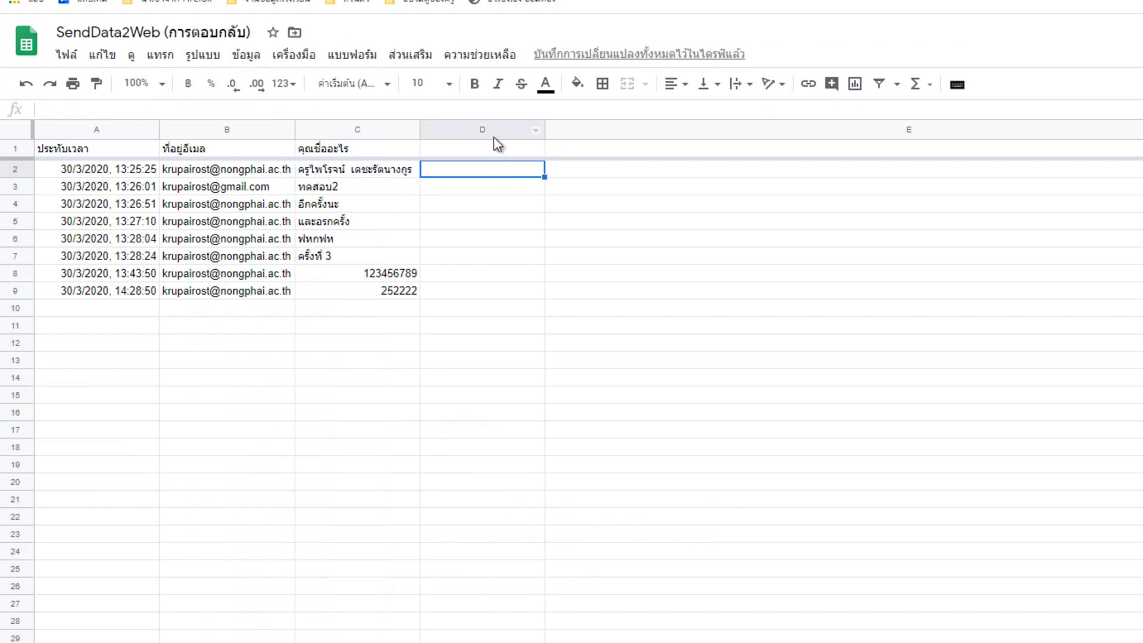
left_click(494, 134)
key("ctrl+Tab")
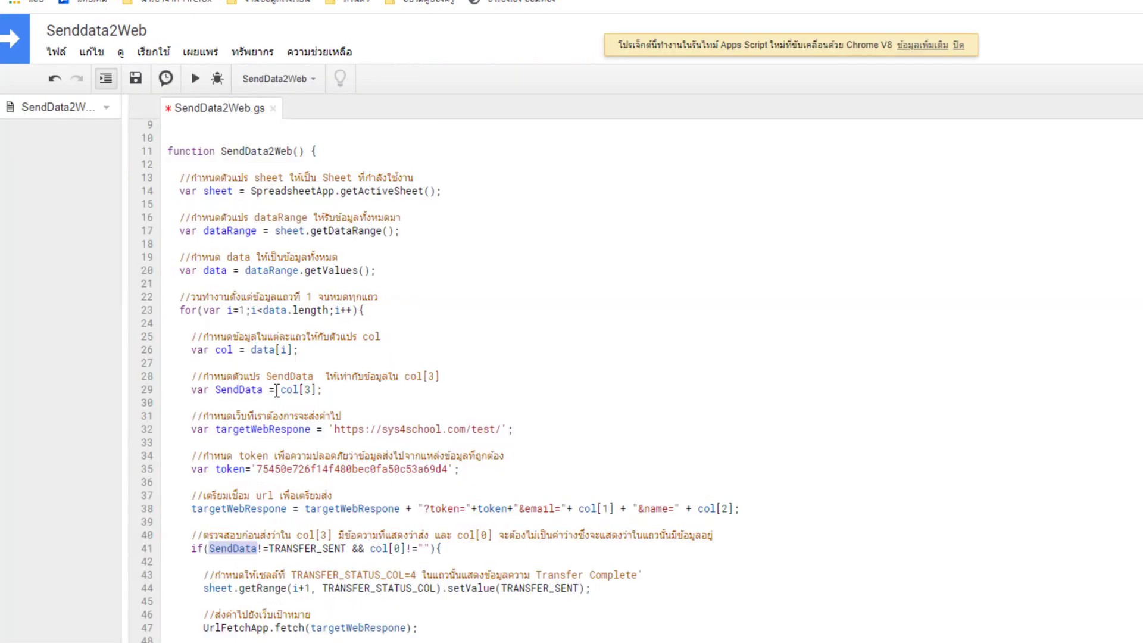
left_click(270, 548)
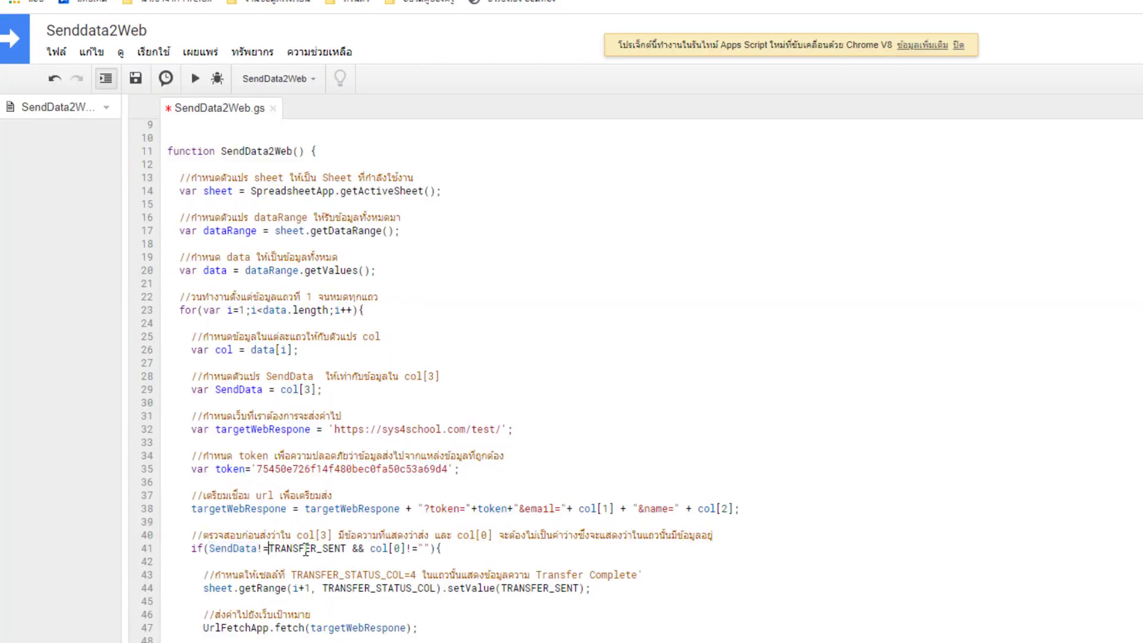
triple_click(305, 548)
left_click(294, 527)
scroll(333, 279, "up", 3)
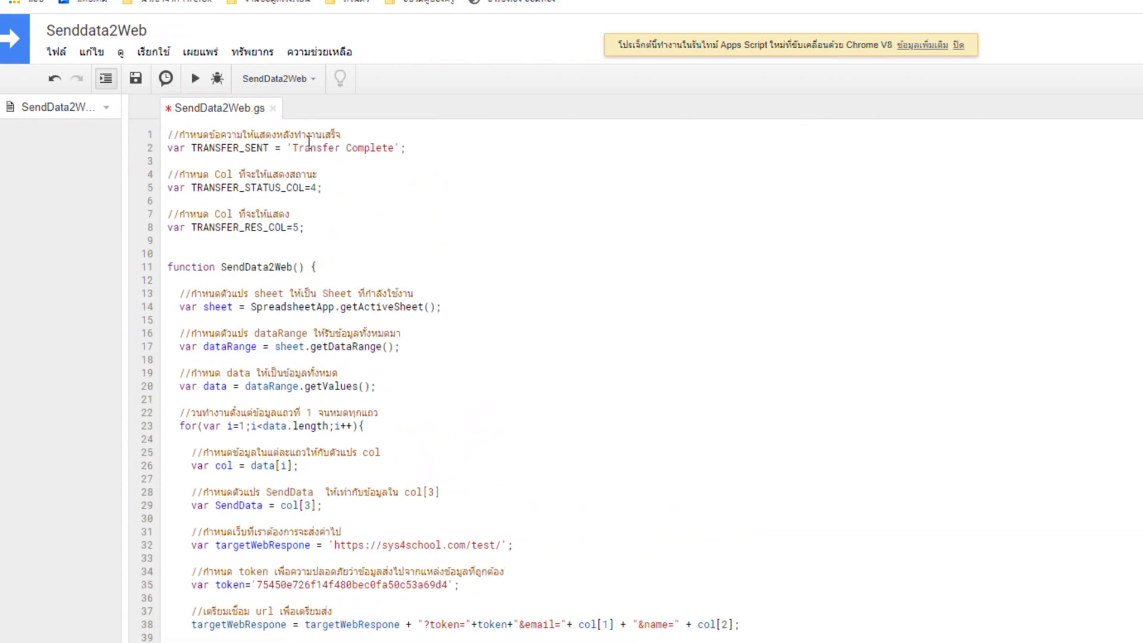
scroll(387, 512, "down", 3)
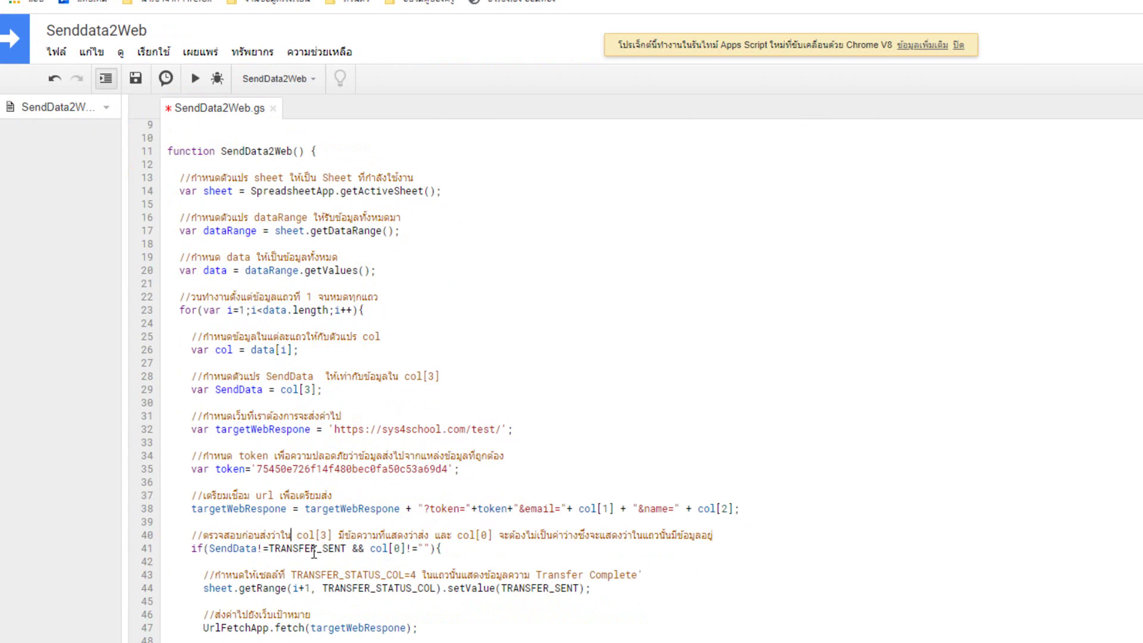
left_click(404, 548)
left_click(287, 549)
key("Right")
key("Right")
key("Right")
key("Left")
key("Left")
left_click_drag(192, 547, 466, 549)
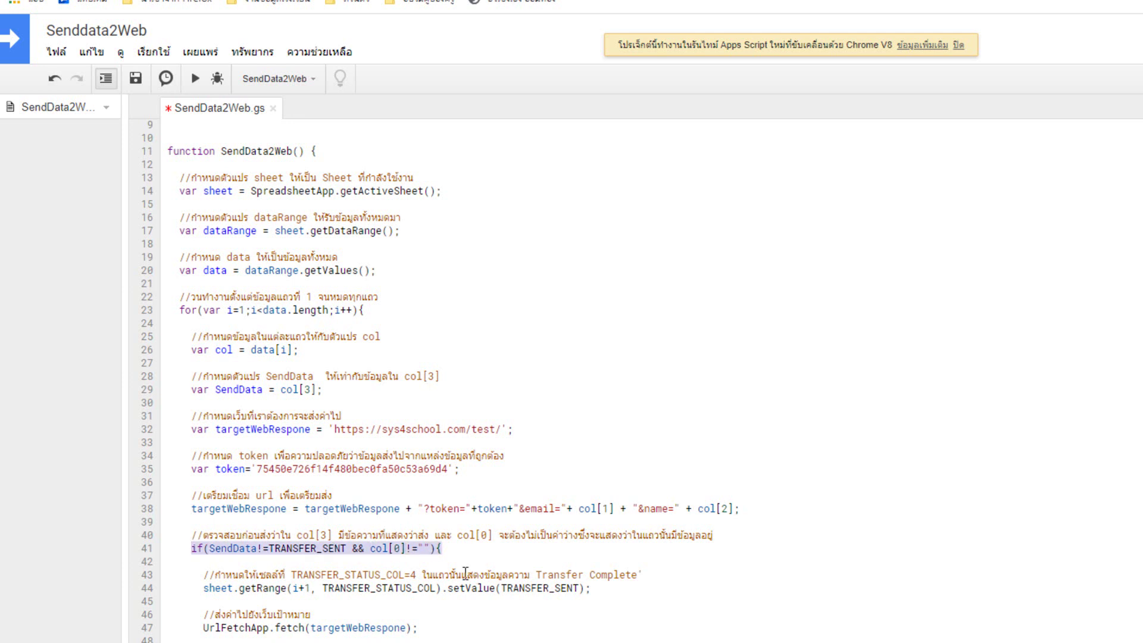
left_click(209, 589)
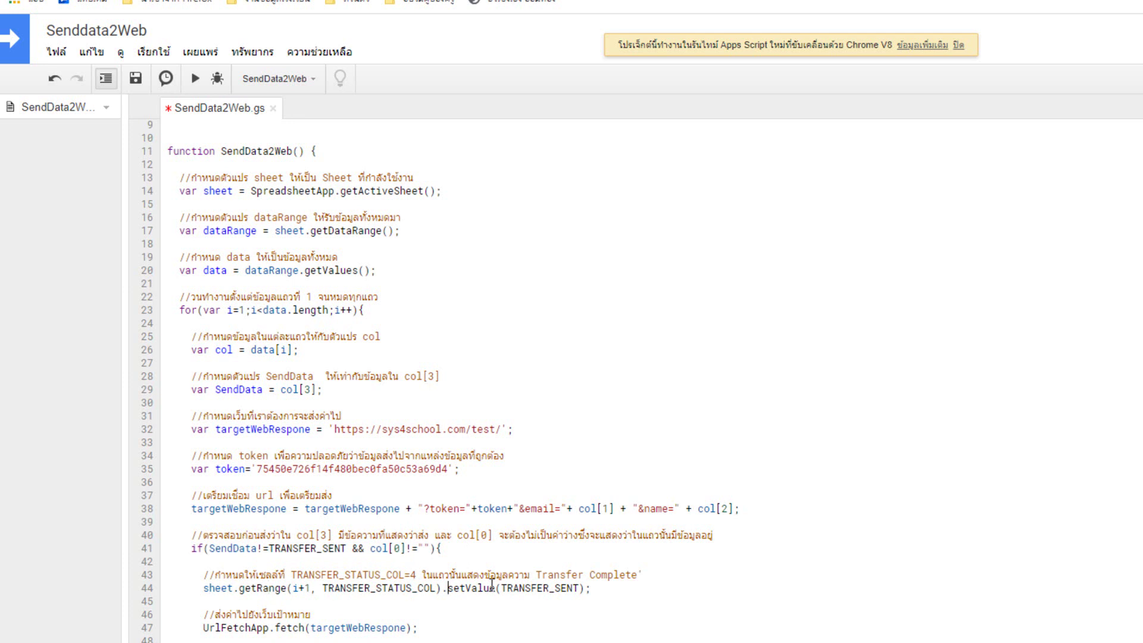
double_click(519, 587)
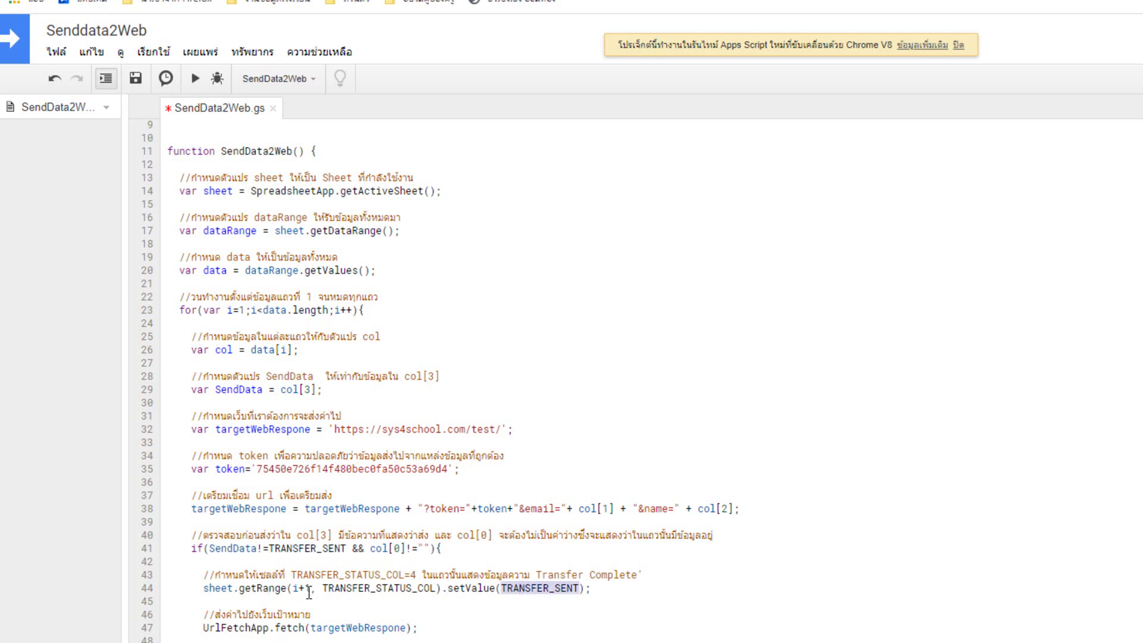
left_click(310, 590)
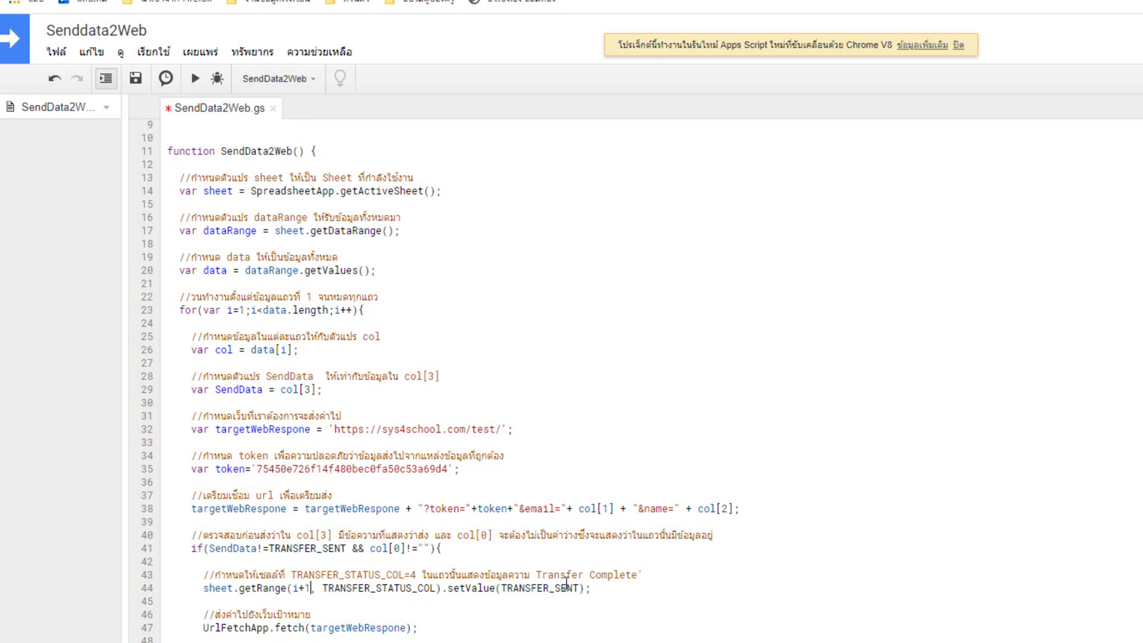
double_click(530, 589)
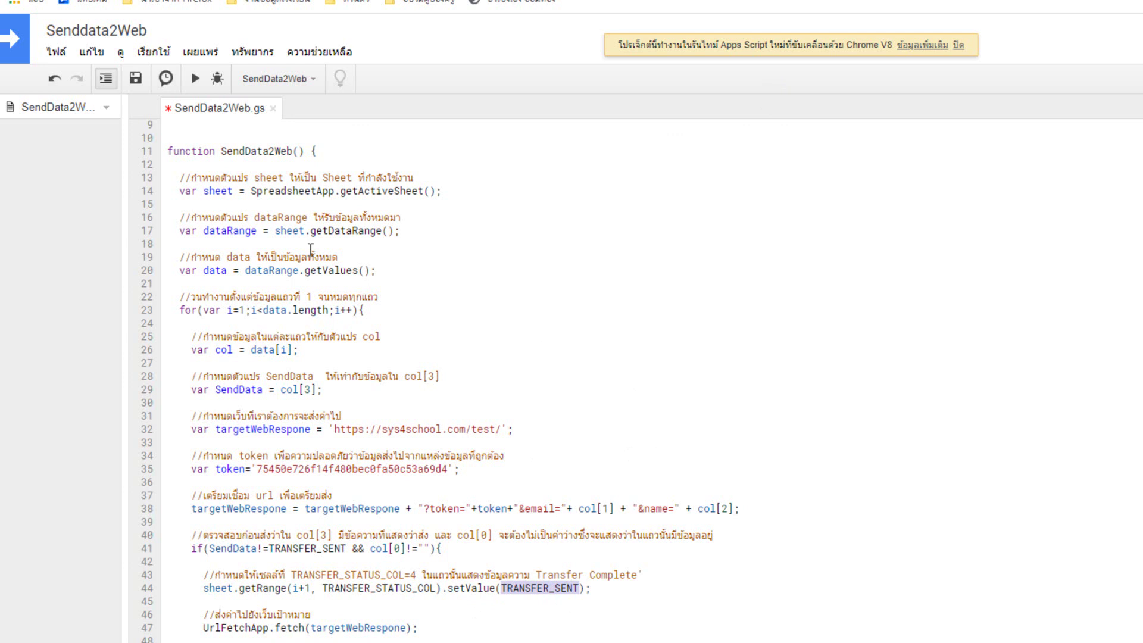
scroll(333, 196, "up", 2)
scroll(589, 528, "down", 2)
left_click_drag(203, 627, 268, 629)
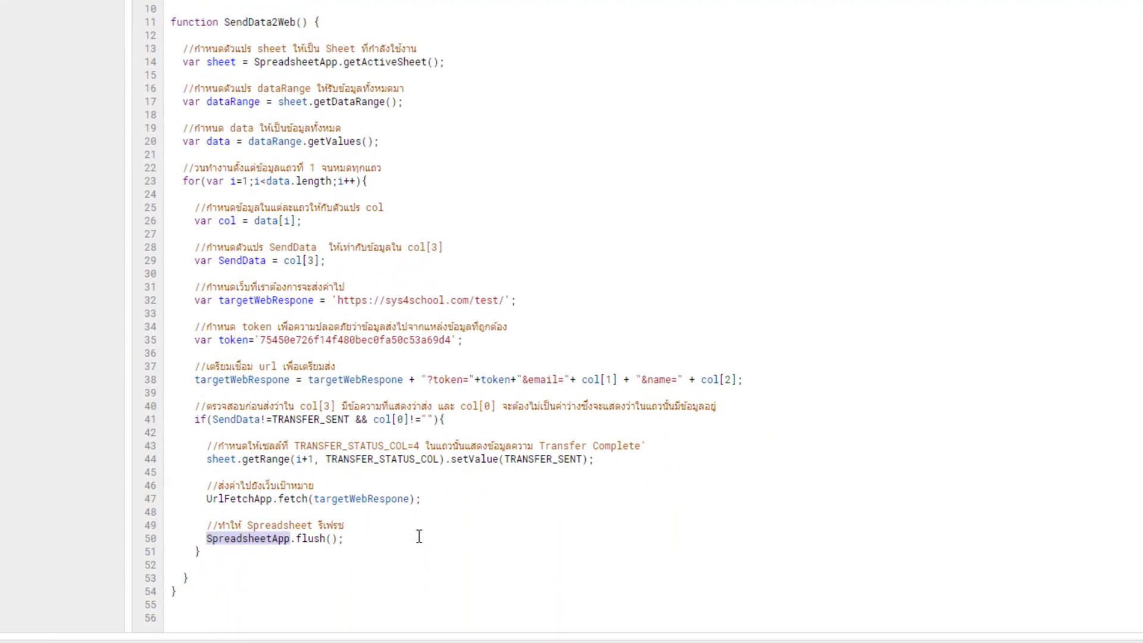
scroll(473, 369, "up", 3)
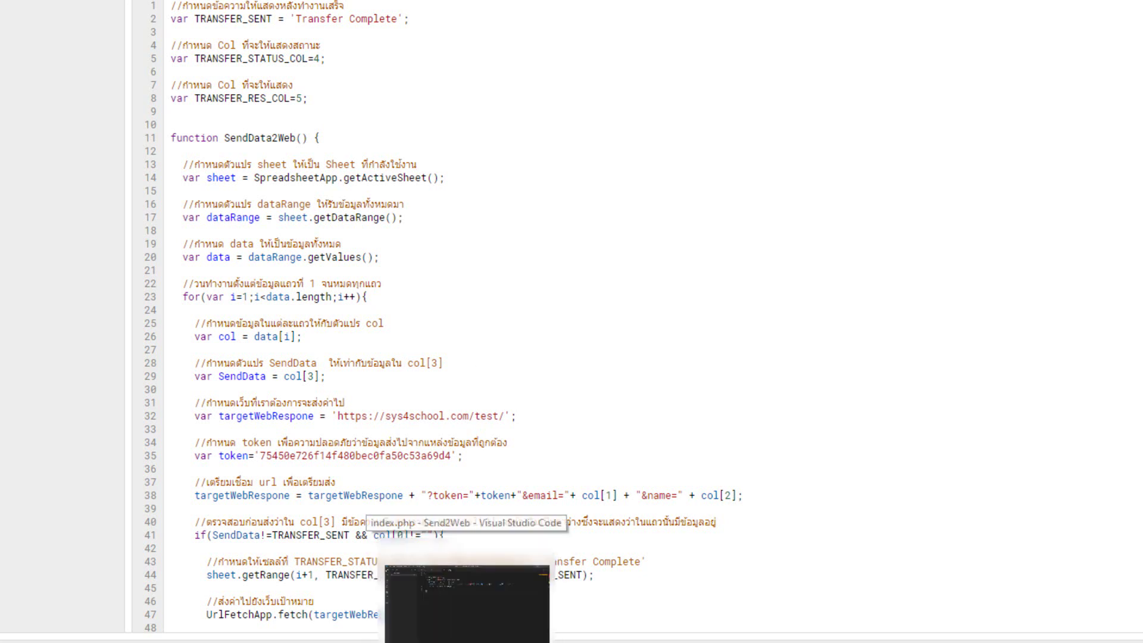
In index.php, insert a blank line after the include("config.php") line.
left_click(431, 587)
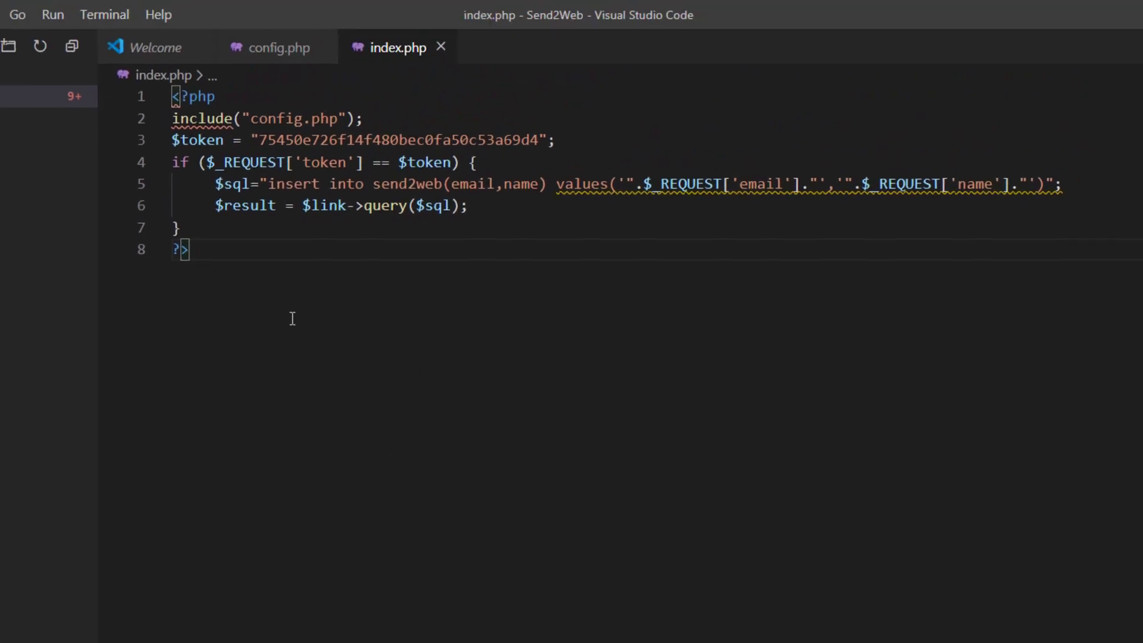
left_click(279, 164)
left_click(360, 119)
left_click(281, 224)
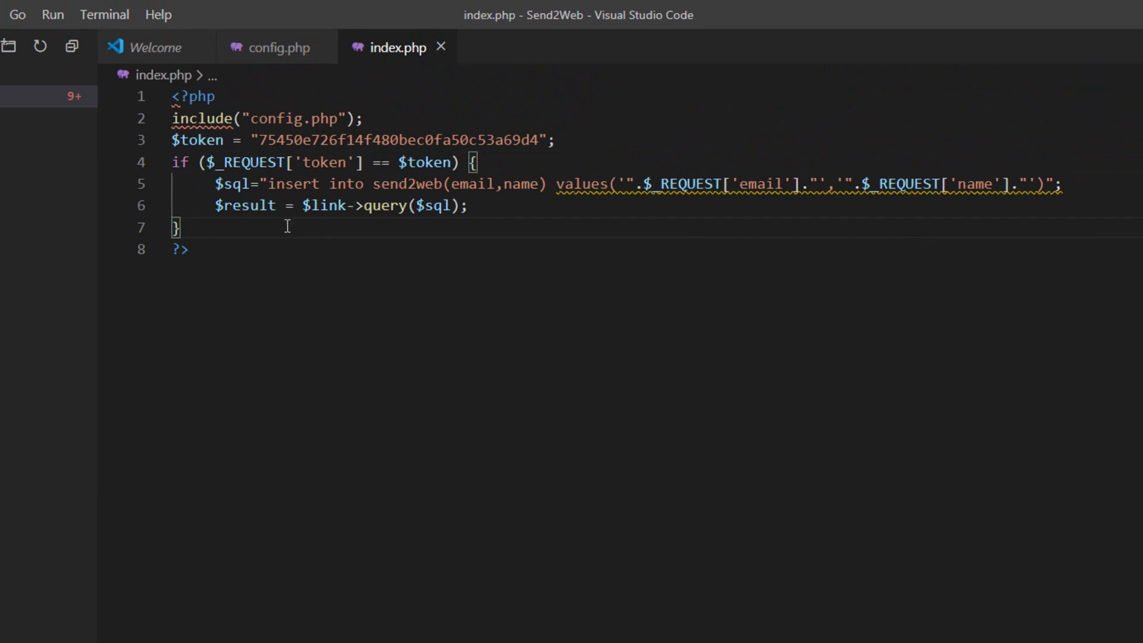
left_click(380, 120)
key("shift+Home")
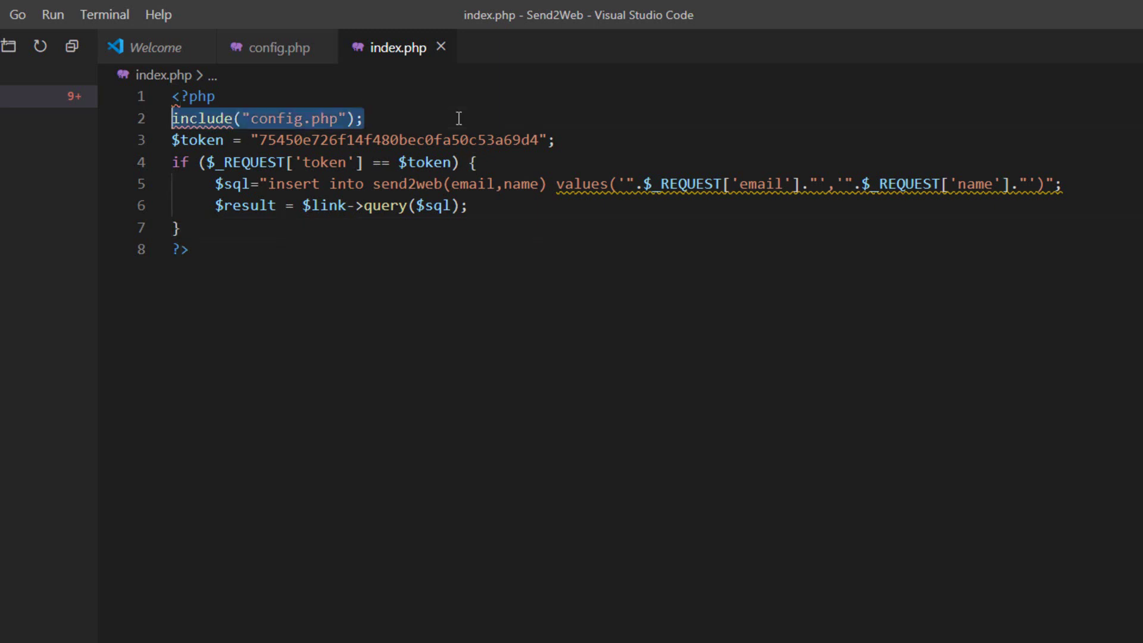
left_click(451, 118)
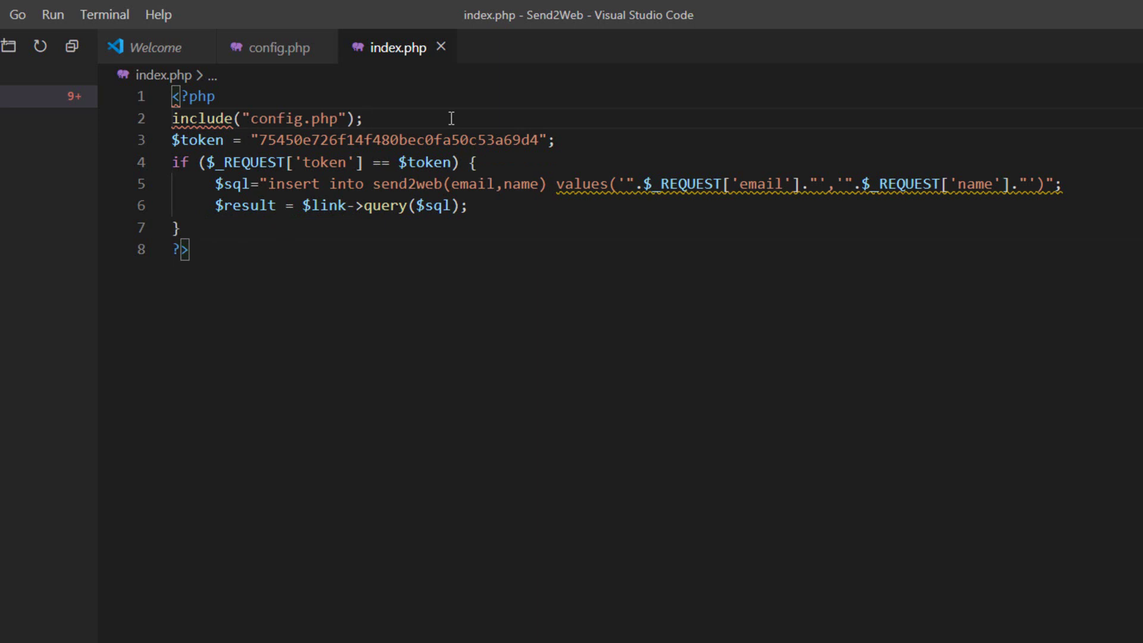
key("Return")
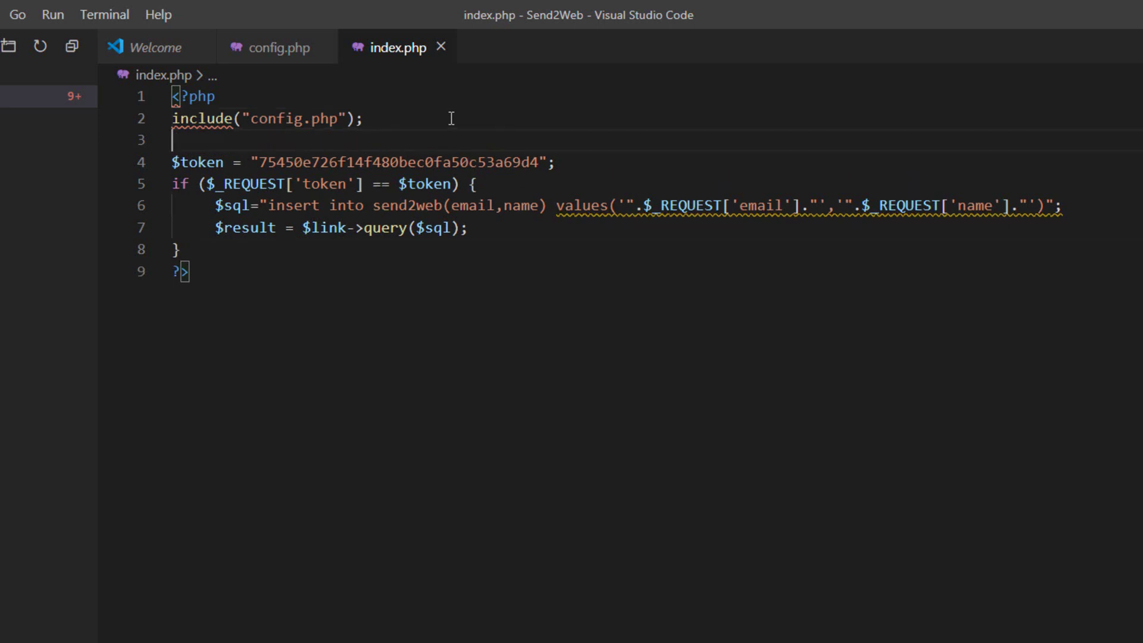
Select the $token string value and compare it with the script's matching token.
left_click(172, 162)
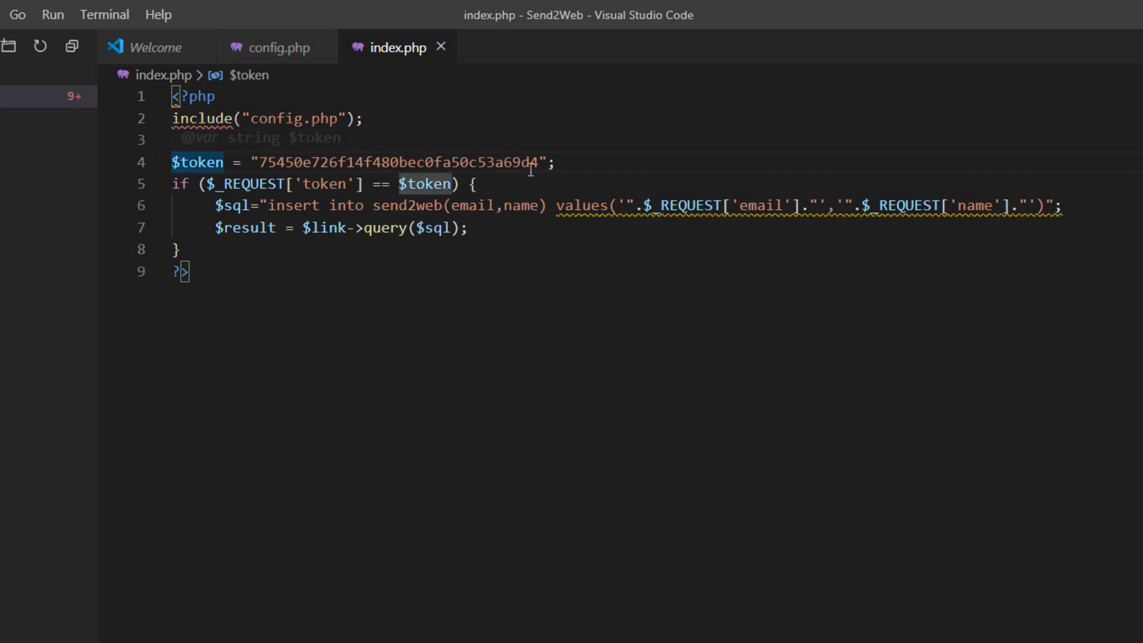
left_click(576, 162)
left_click(150, 162, "shift")
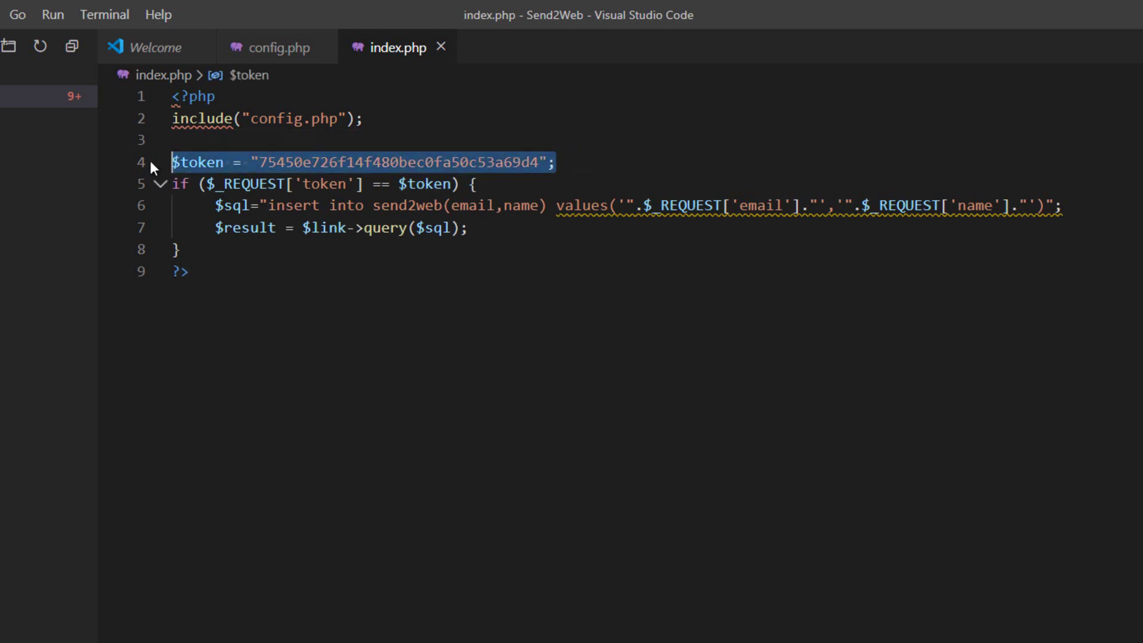
double_click(324, 161)
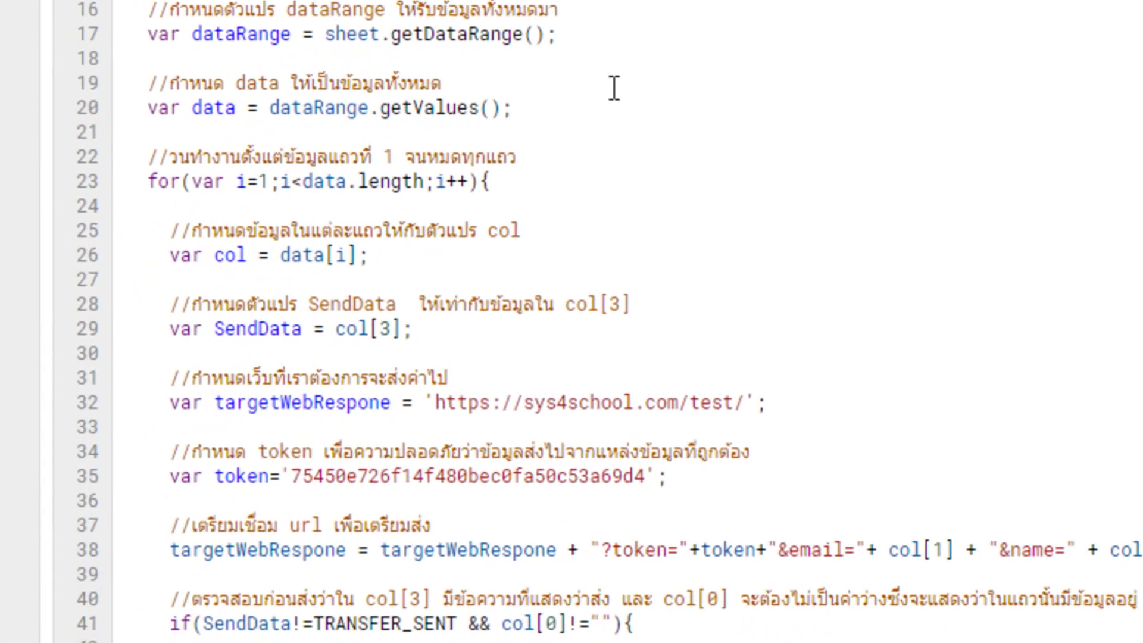
double_click(480, 259)
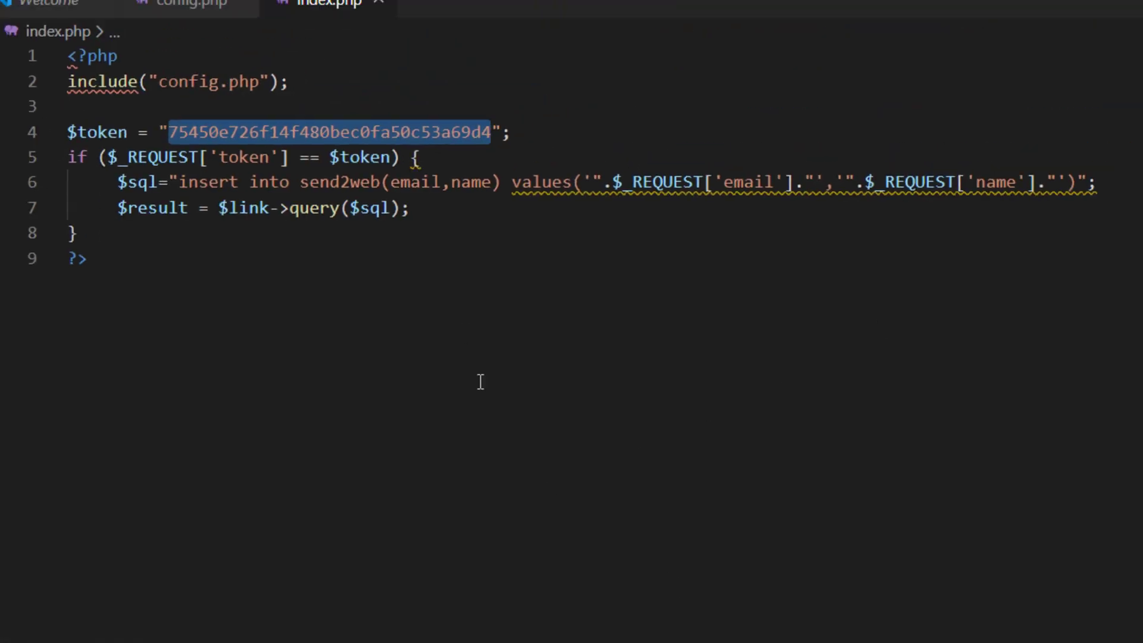
Highlight the if block, $_REQUEST['token'] and the $token variable it is compared with.
left_click(93, 233)
left_click_drag(39, 235, 15, 156)
left_click(107, 157)
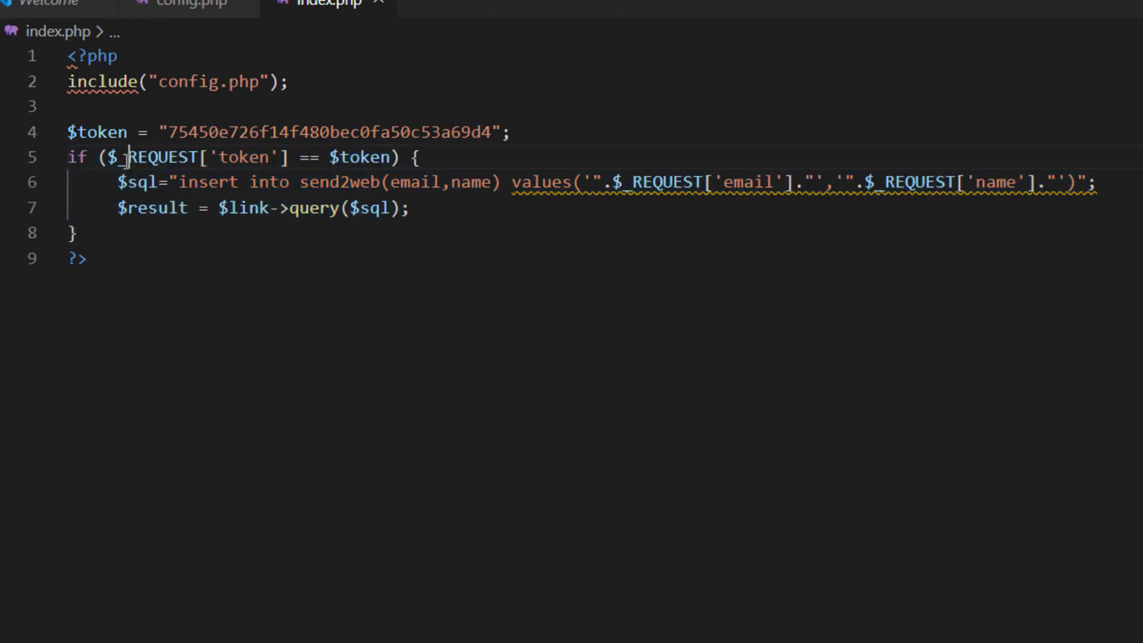
left_click_drag(107, 157, 291, 156)
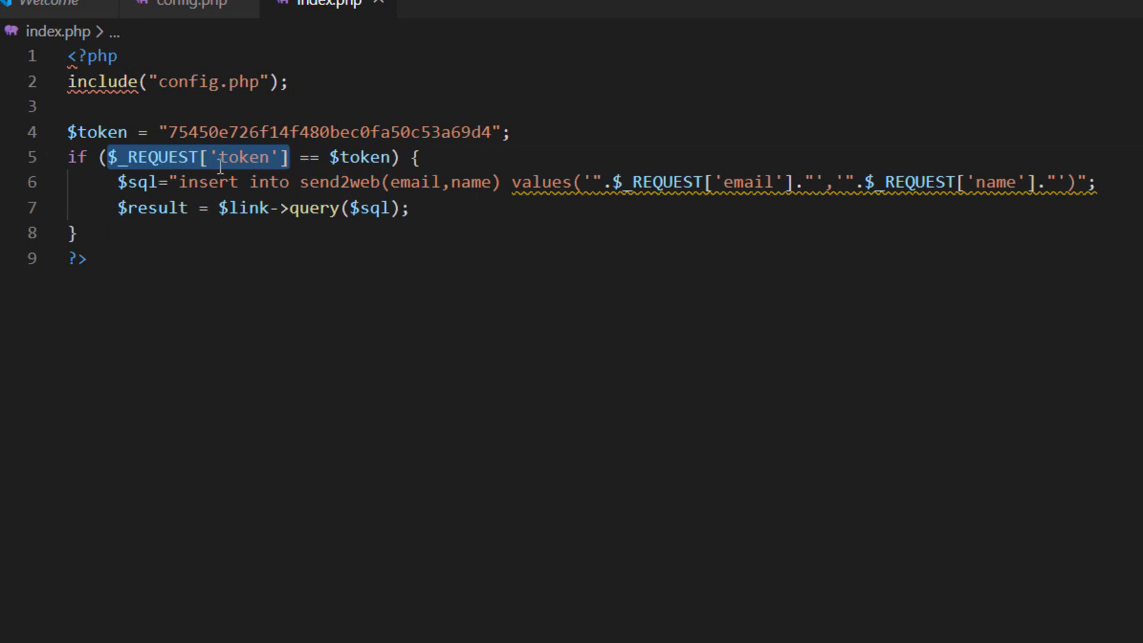
triple_click(247, 164)
left_click_drag(289, 156, 107, 156)
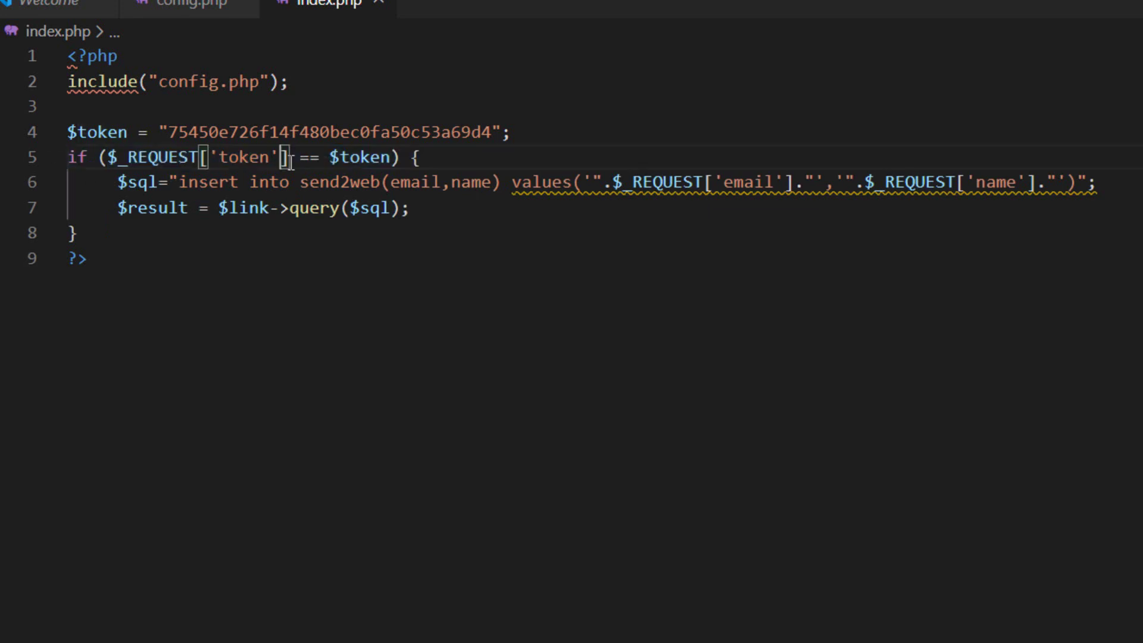
left_click(356, 159)
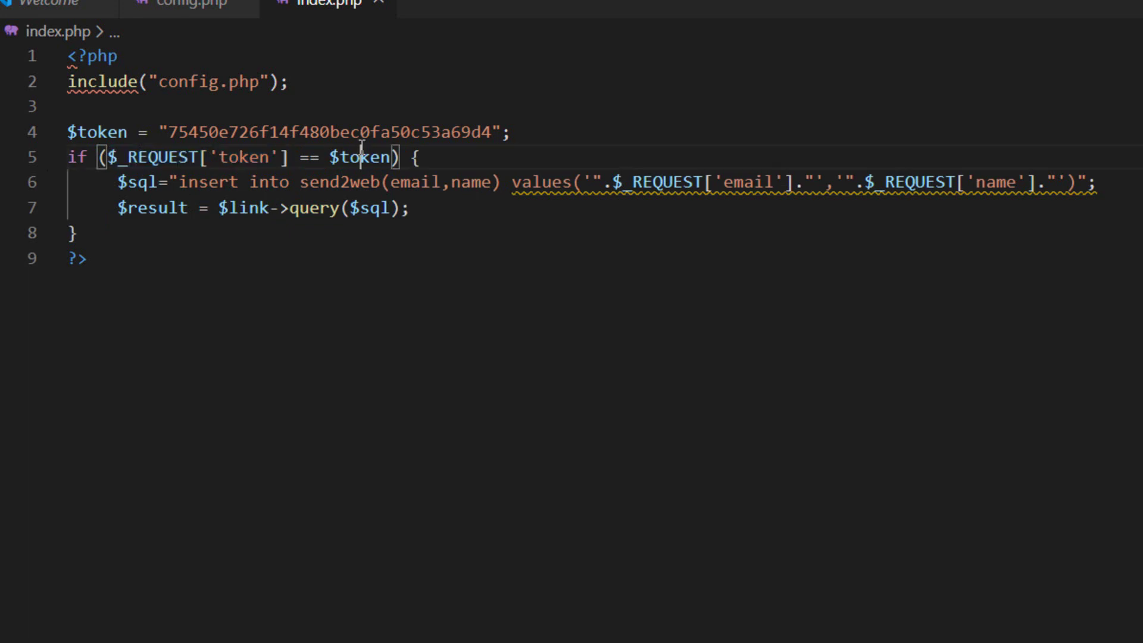
left_click_drag(331, 158, 391, 160)
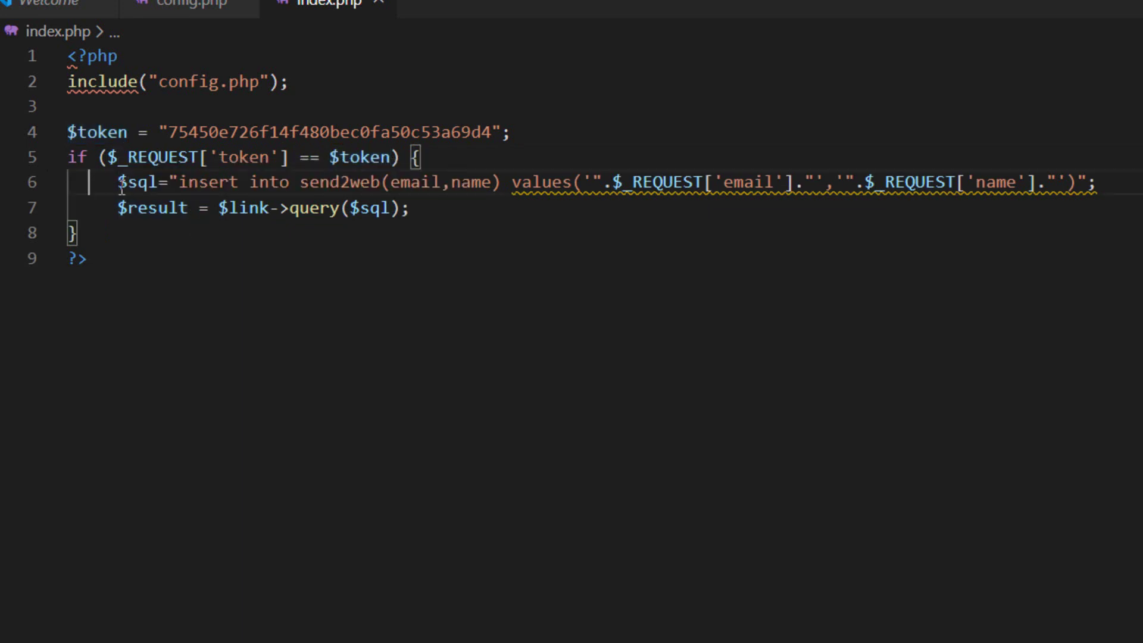
Highlight the insert query on line 6 and jump to the end of the file.
left_click_drag(118, 182, 1108, 186)
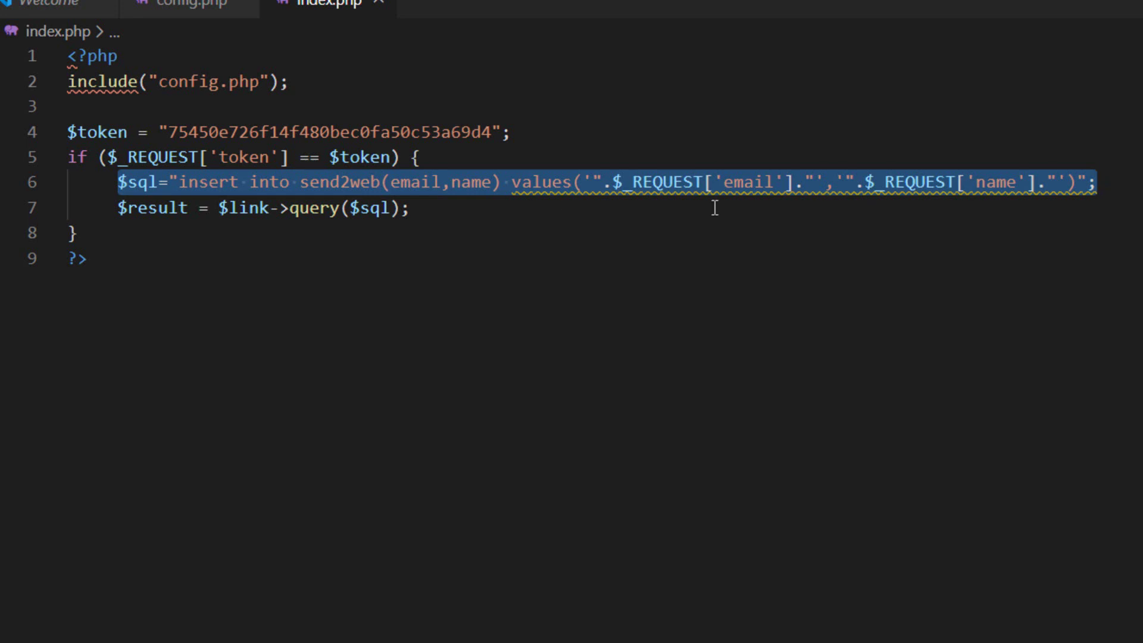
left_click(472, 215)
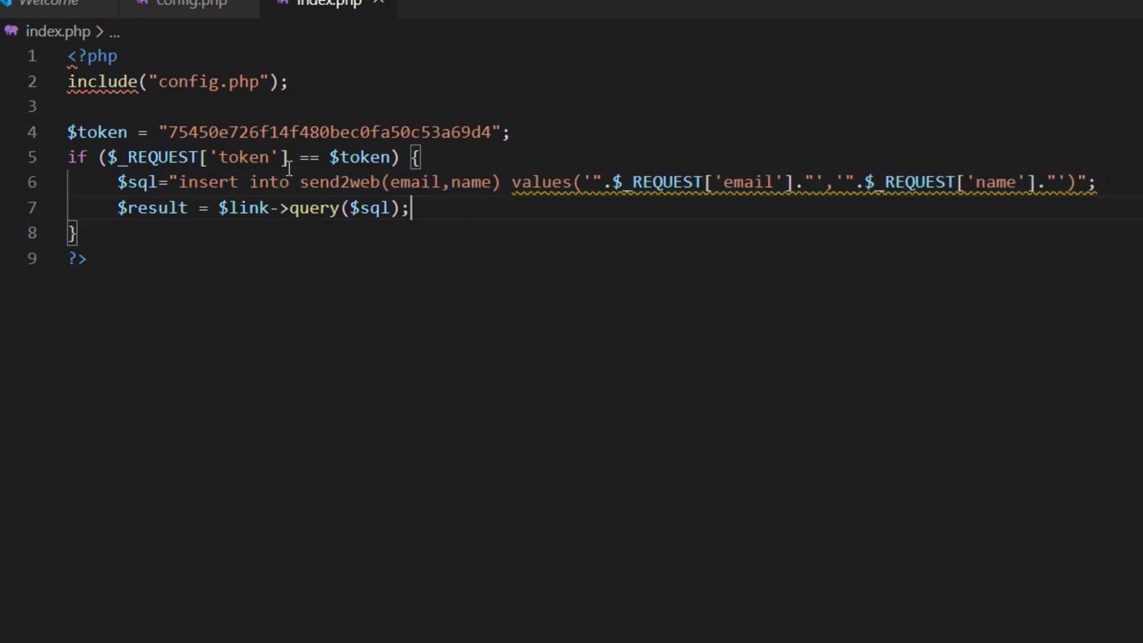
key("ctrl+End")
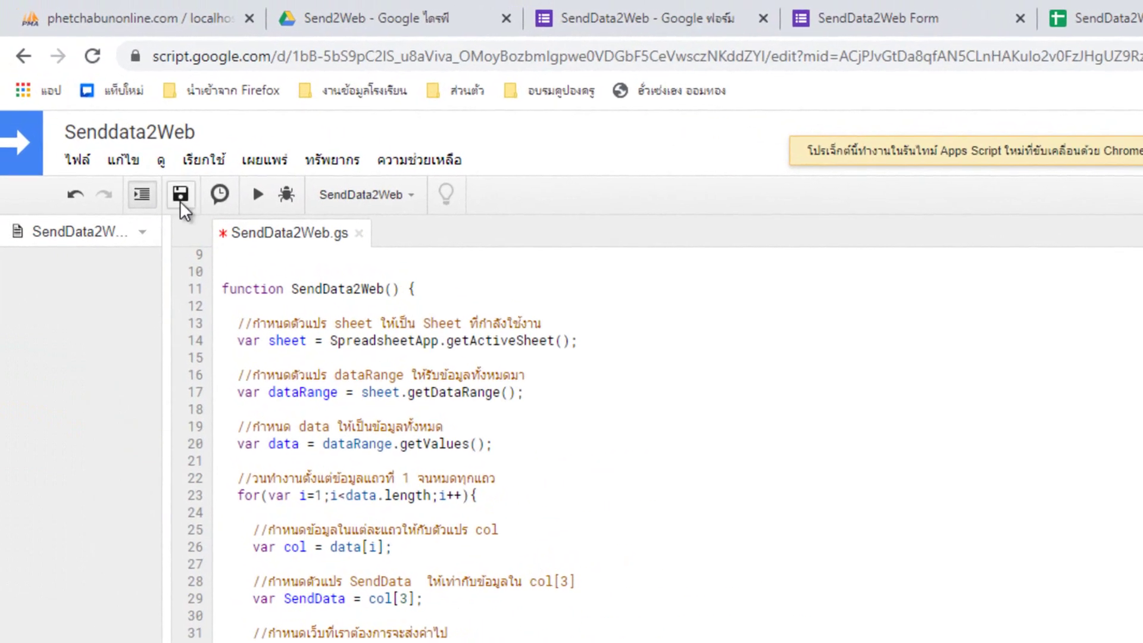
Save SendData2Web.gs without the blank line before the function, then view the project's triggers.
left_click(180, 195)
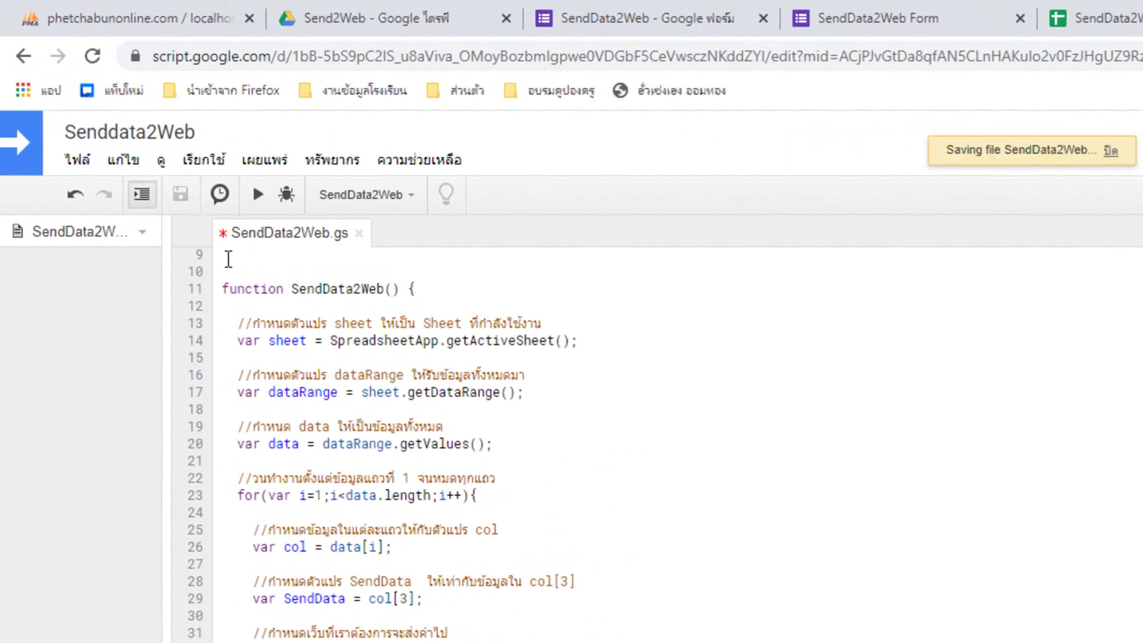
left_click(257, 273)
scroll(453, 466, "up", 3)
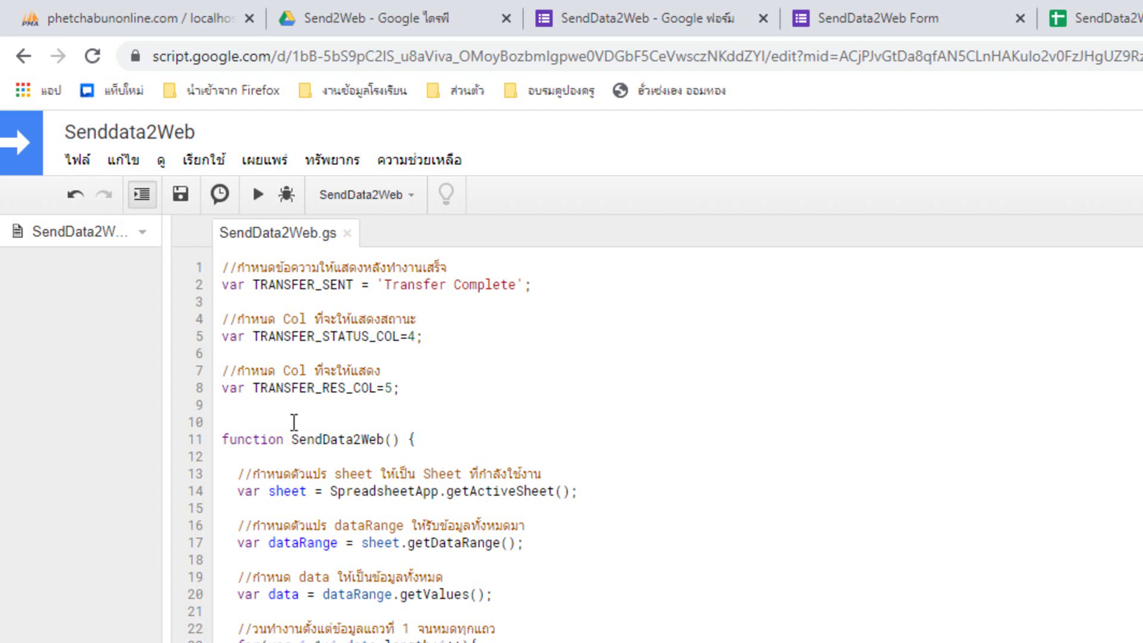
key("Delete")
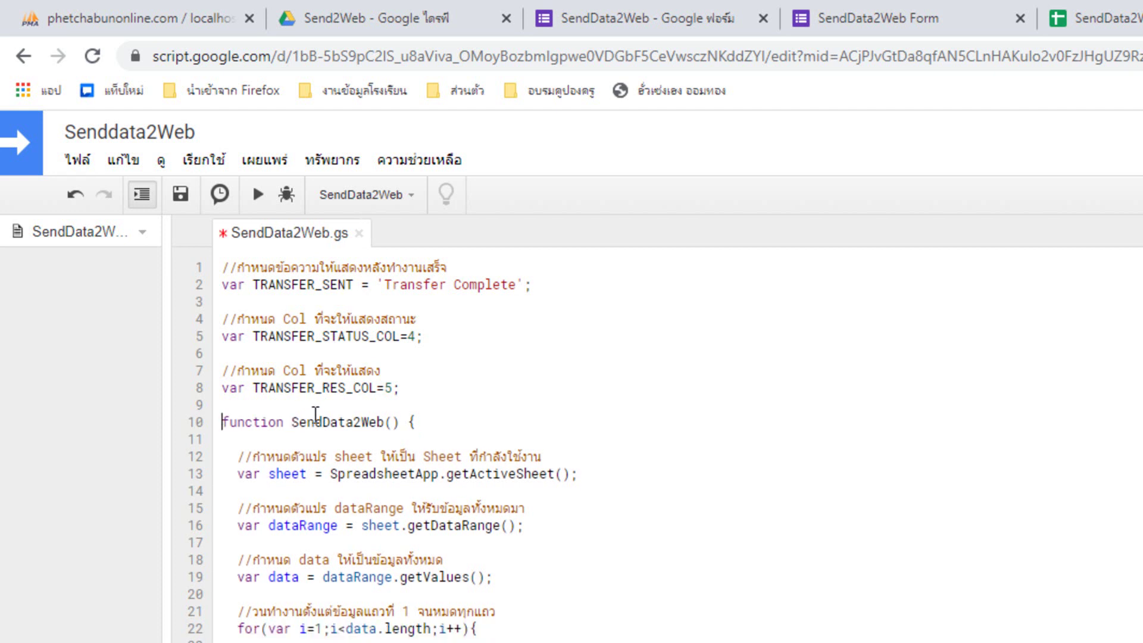
left_click(180, 194)
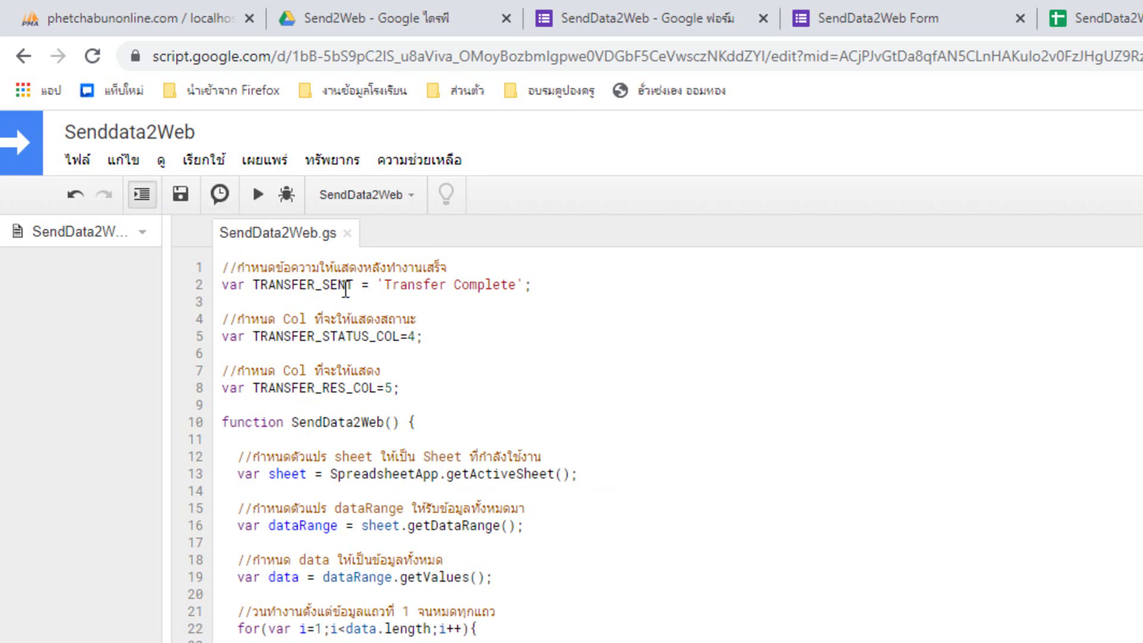
left_click(219, 197)
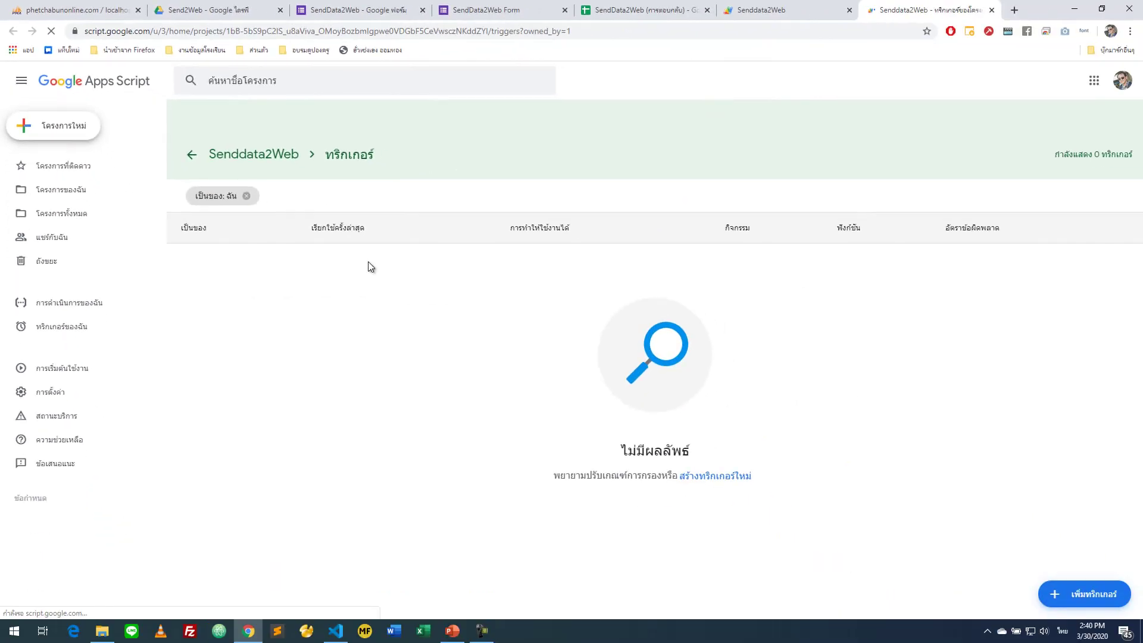
Add a new trigger that runs SendData2Web with the spreadsheet as its event source.
left_click(1067, 597)
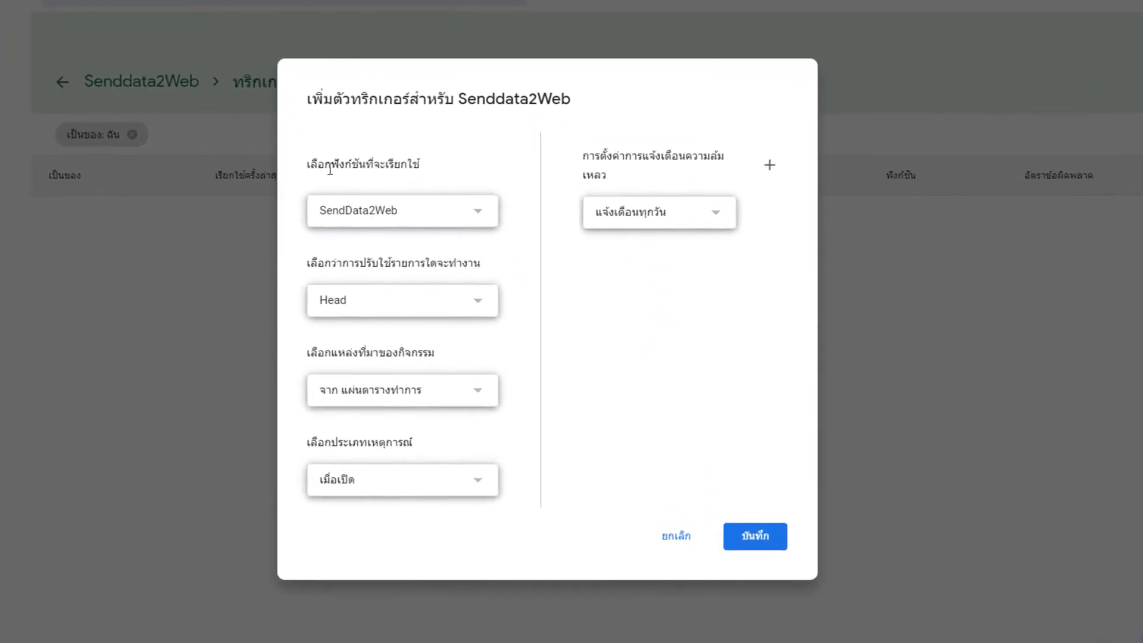
left_click(378, 219)
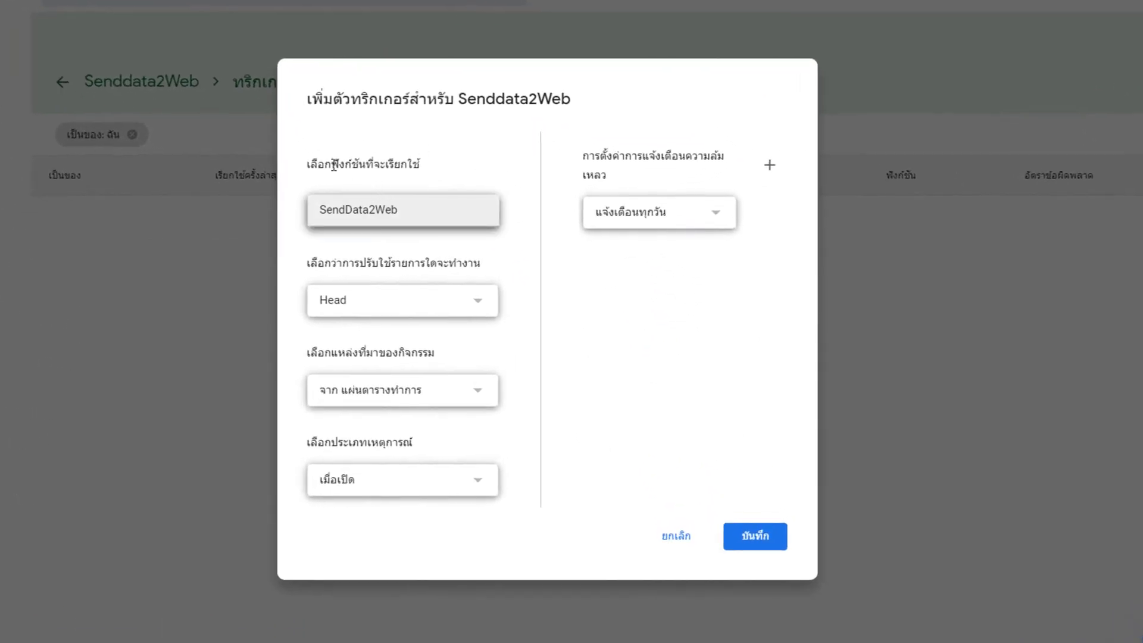
left_click(381, 208)
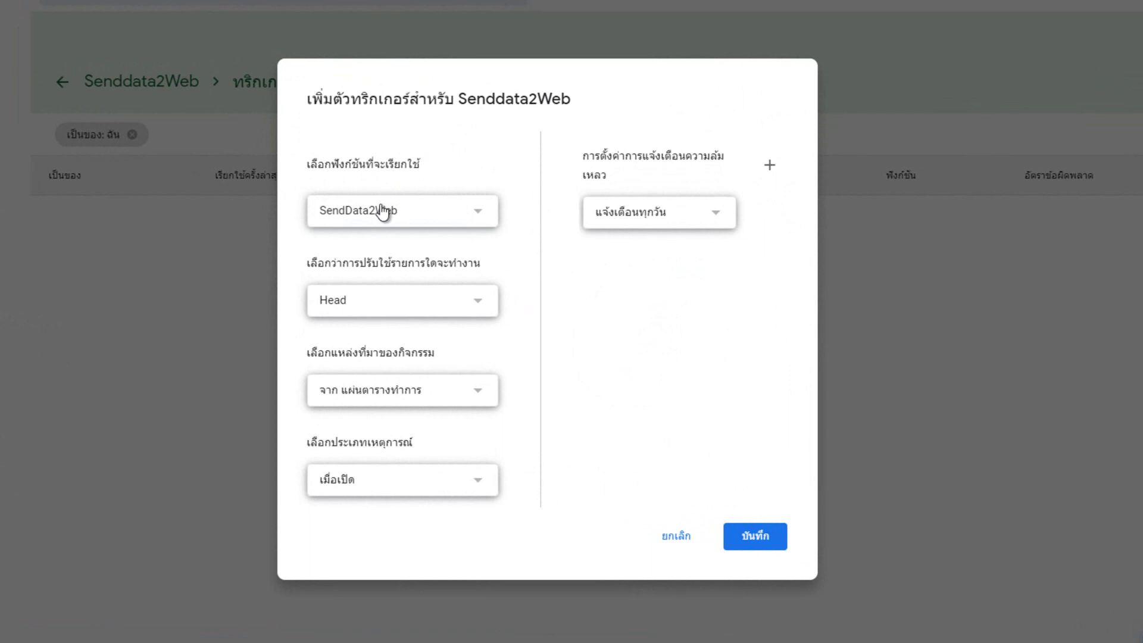
left_click(382, 213)
left_click(380, 213)
left_click(381, 225)
left_click(400, 219)
left_click(400, 219)
left_click(400, 219)
left_click(420, 398)
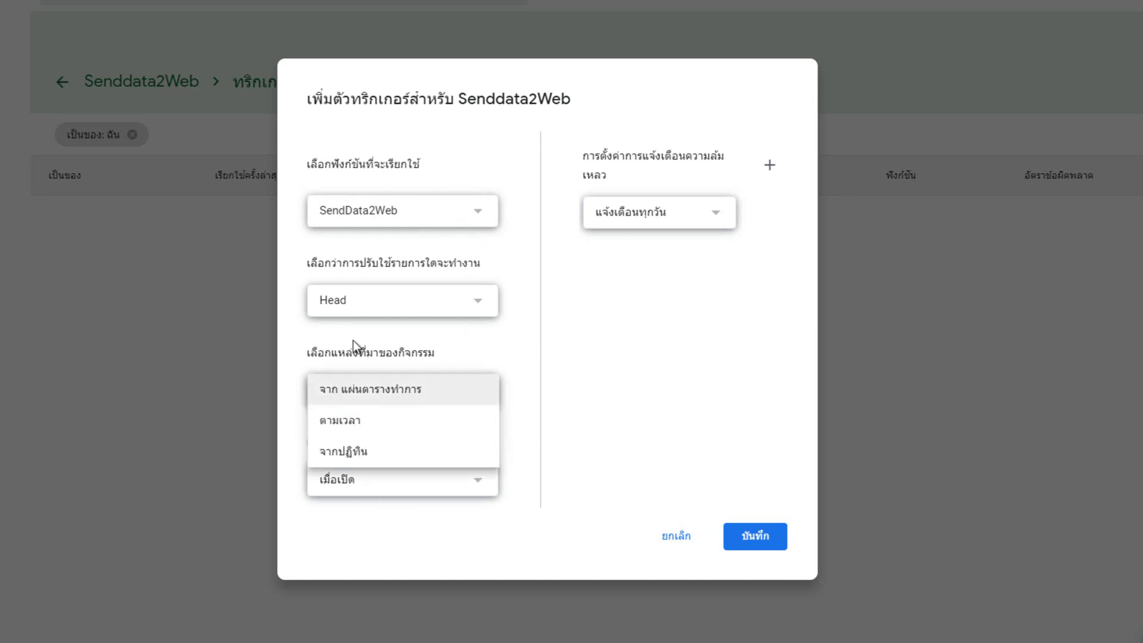
left_click(314, 352)
left_click_drag(314, 351, 448, 351)
left_click(456, 349)
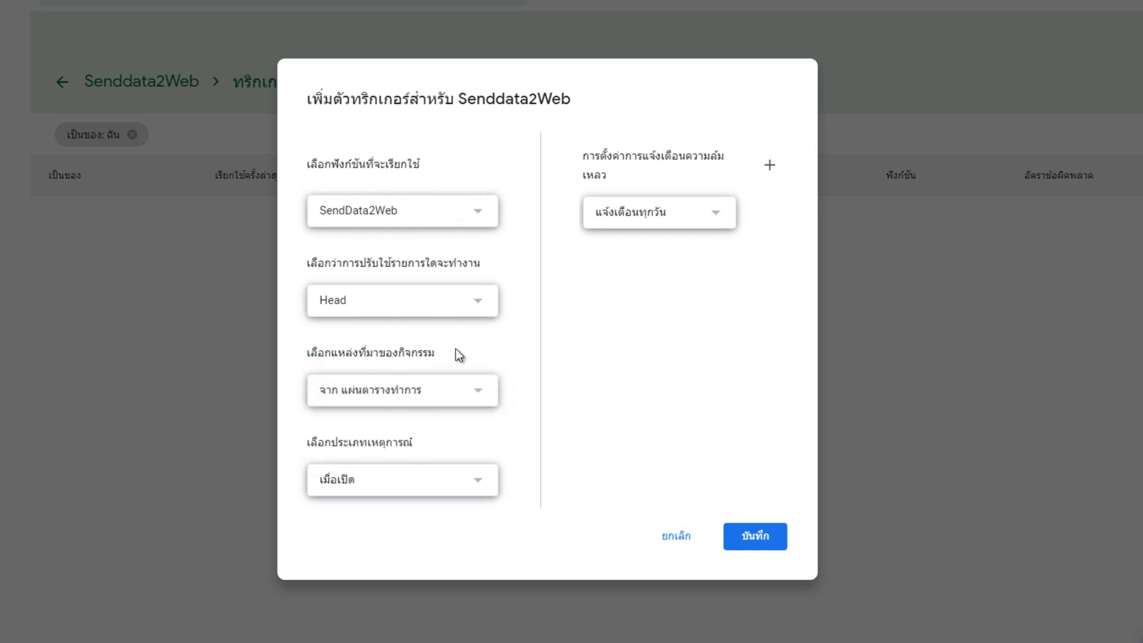
left_click(354, 392)
left_click(356, 393)
Set the event type to On form submit and notifications to Daily, then save the trigger.
left_click(425, 483)
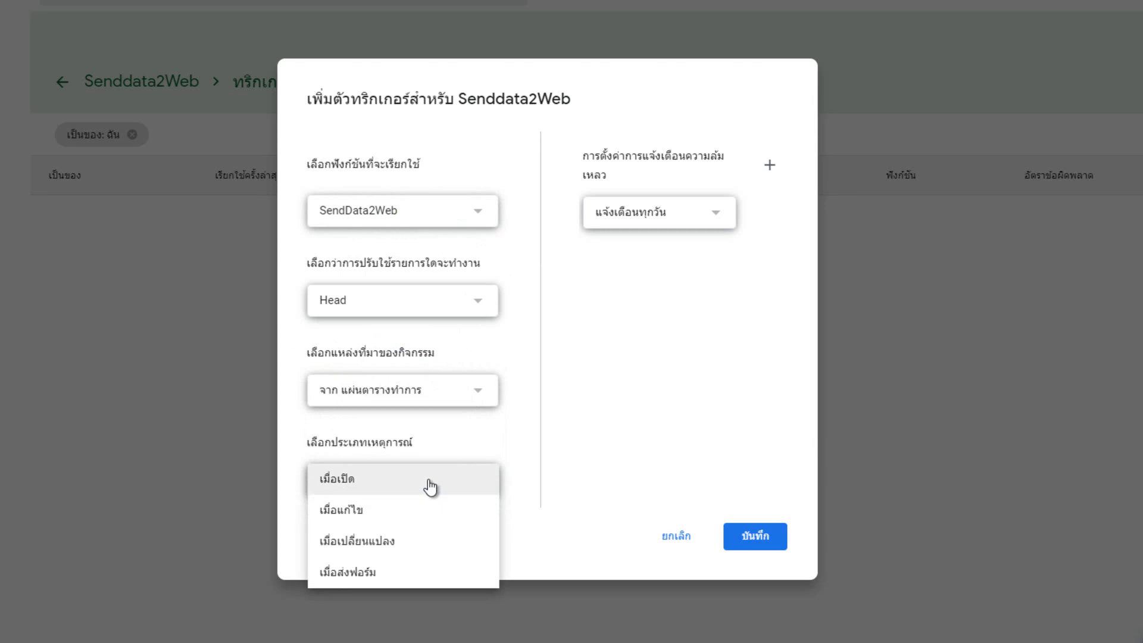
left_click(384, 573)
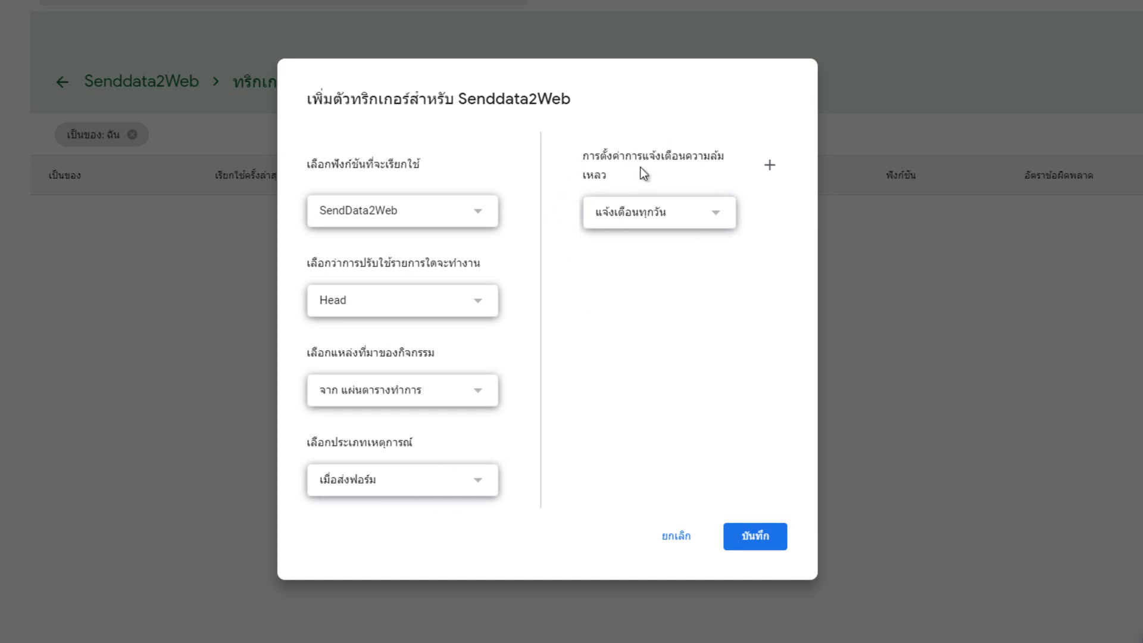
left_click(641, 218)
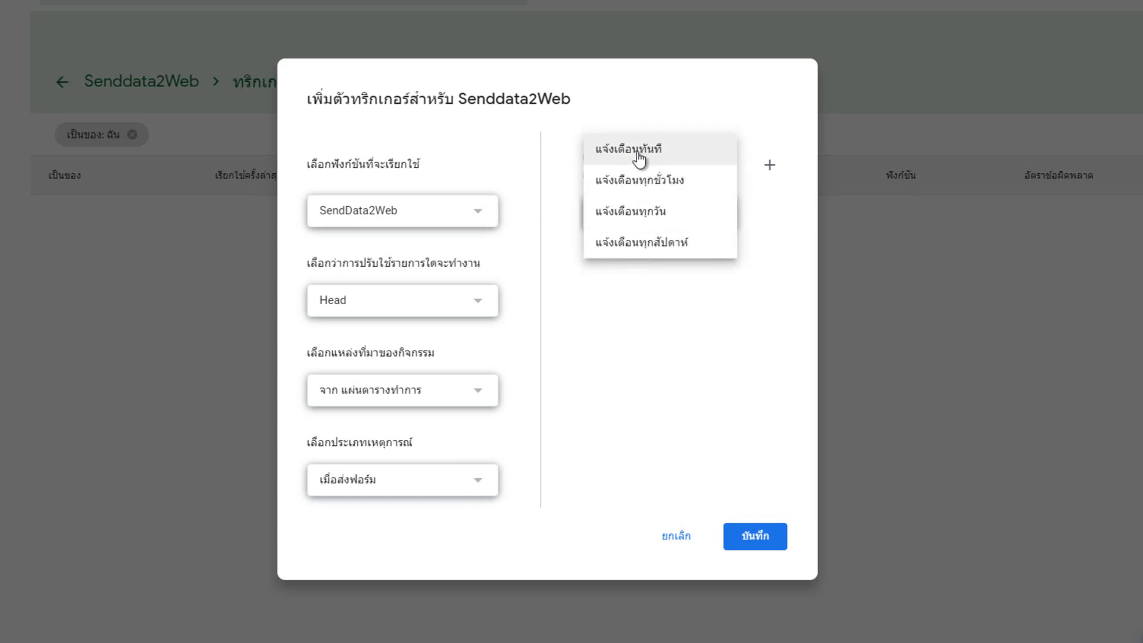
left_click(626, 214)
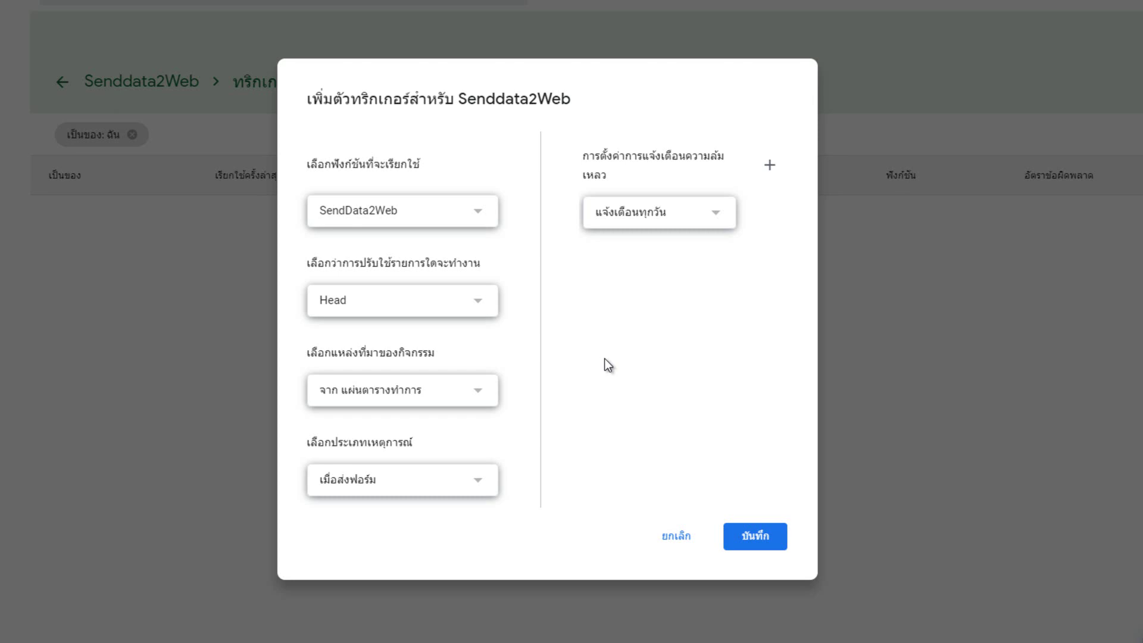
left_click(755, 535)
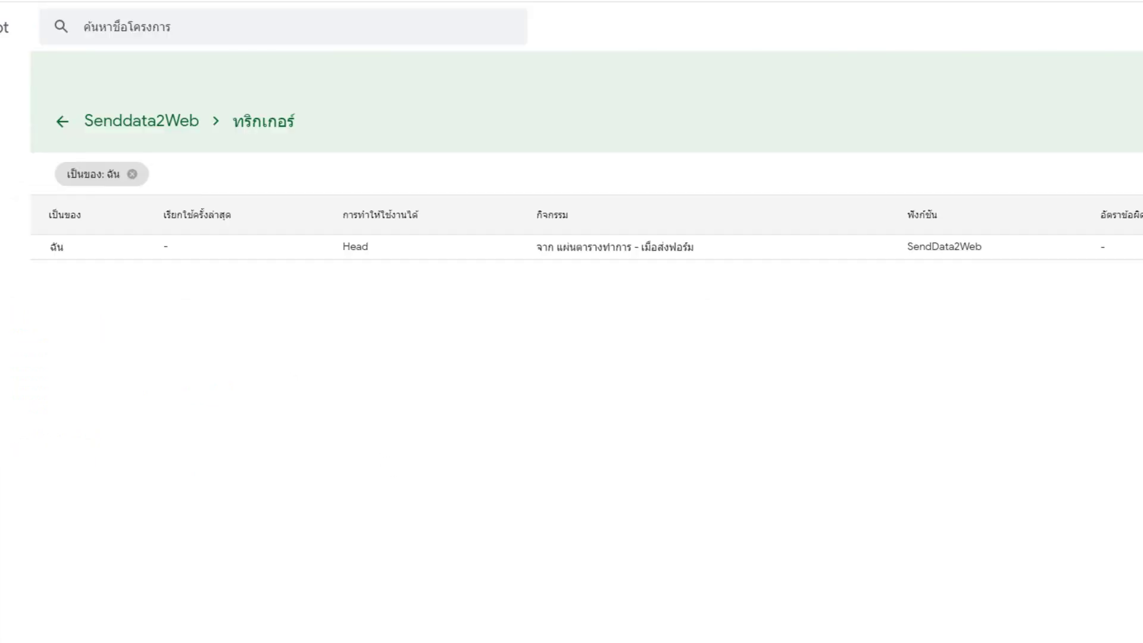
Select the target web address on line 31 of the script.
left_click_drag(196, 338, 349, 338)
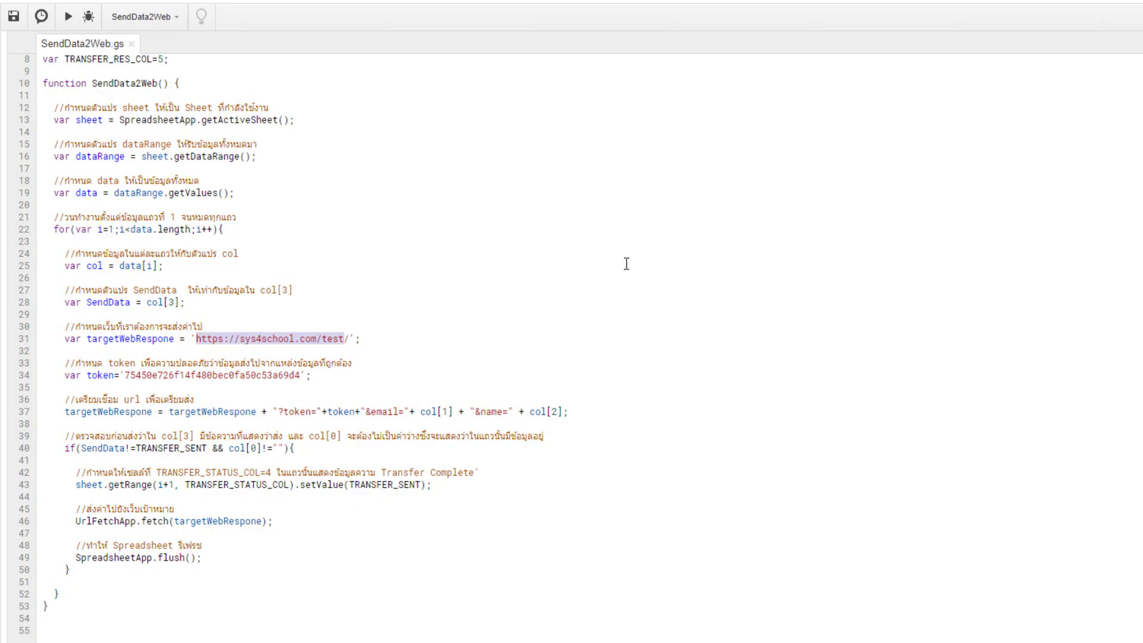
Refresh the still-empty send2web table, then autofill the email answer in the response form.
left_click(623, 260)
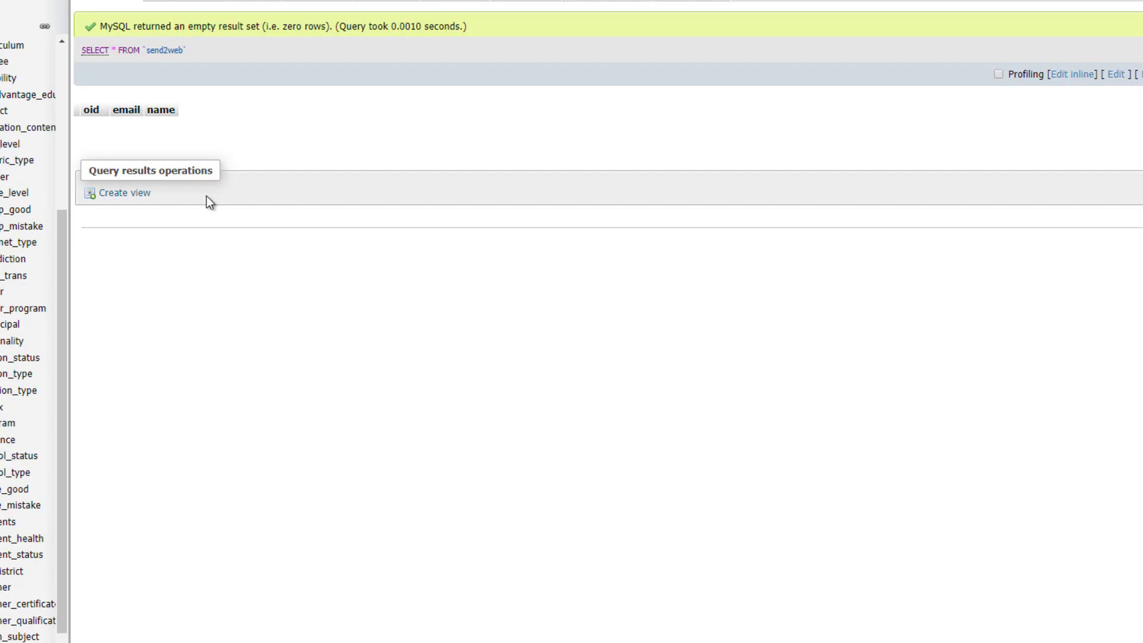
left_click(128, 1)
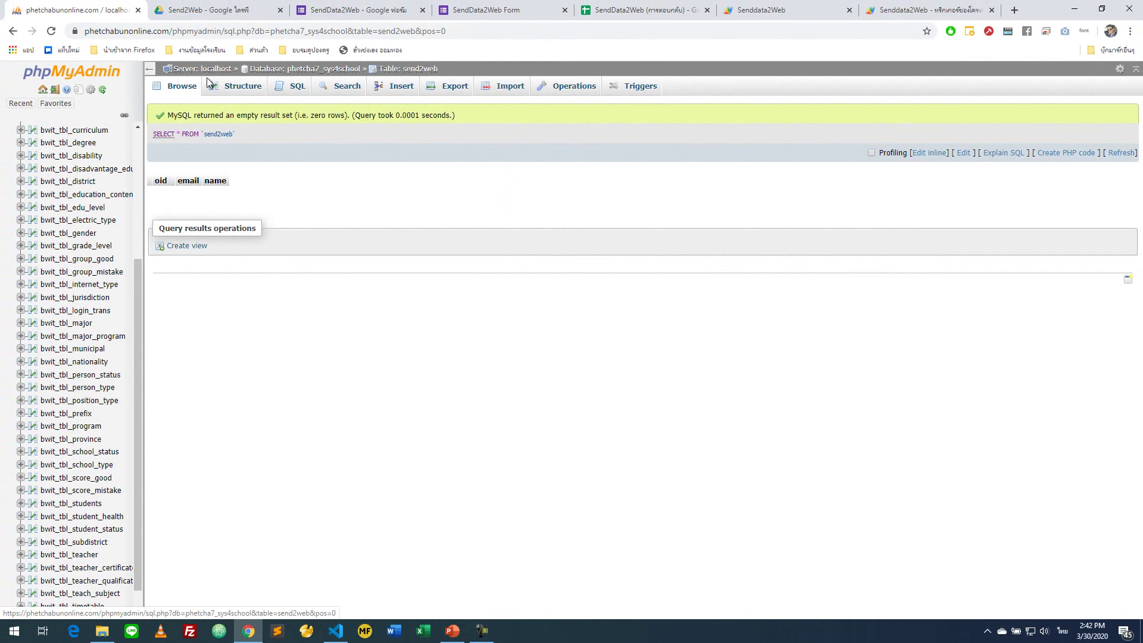
left_click(487, 10)
left_click(421, 203)
left_click(441, 226)
left_click(431, 293)
Type a test full name in the name answer and submit the form response.
type("การทดสอบการส่งจ")
key("BackSpace")
key("BackSpace")
key("BackSpace")
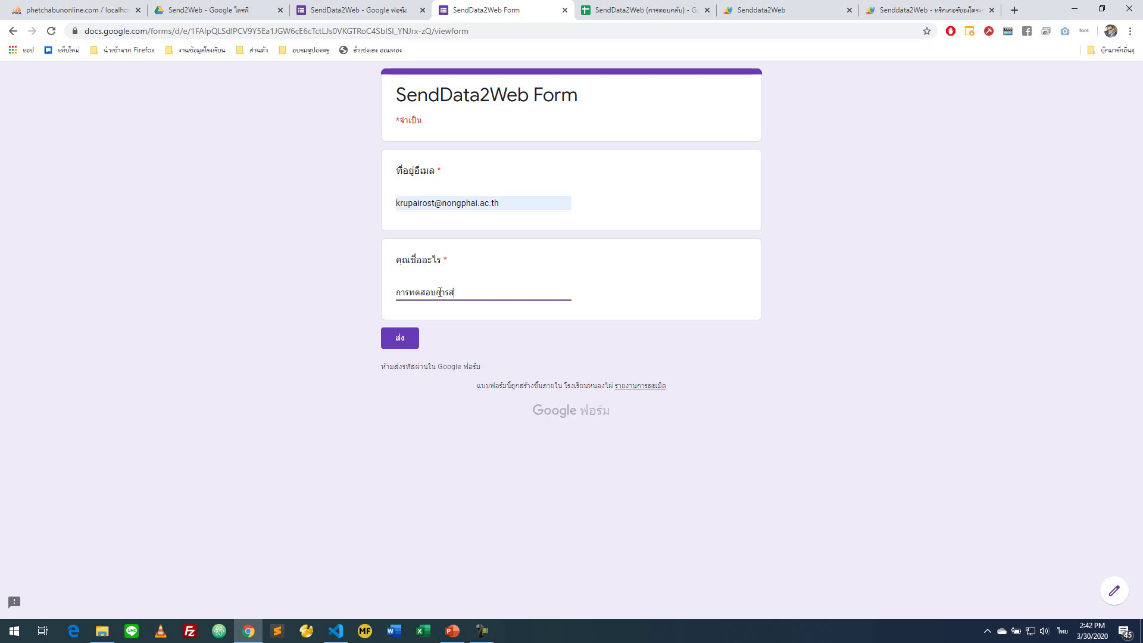
key("BackSpace")
key("BackSpace")
key("BackSpace")
key("grave")
type("88")
key("BackSpace")
key("BackSpace")
key("grave")
type("ครู")
type("ไพโรจน์")
type(" ผู้ดชะรั")
type("ตนางกู")
left_click(405, 341)
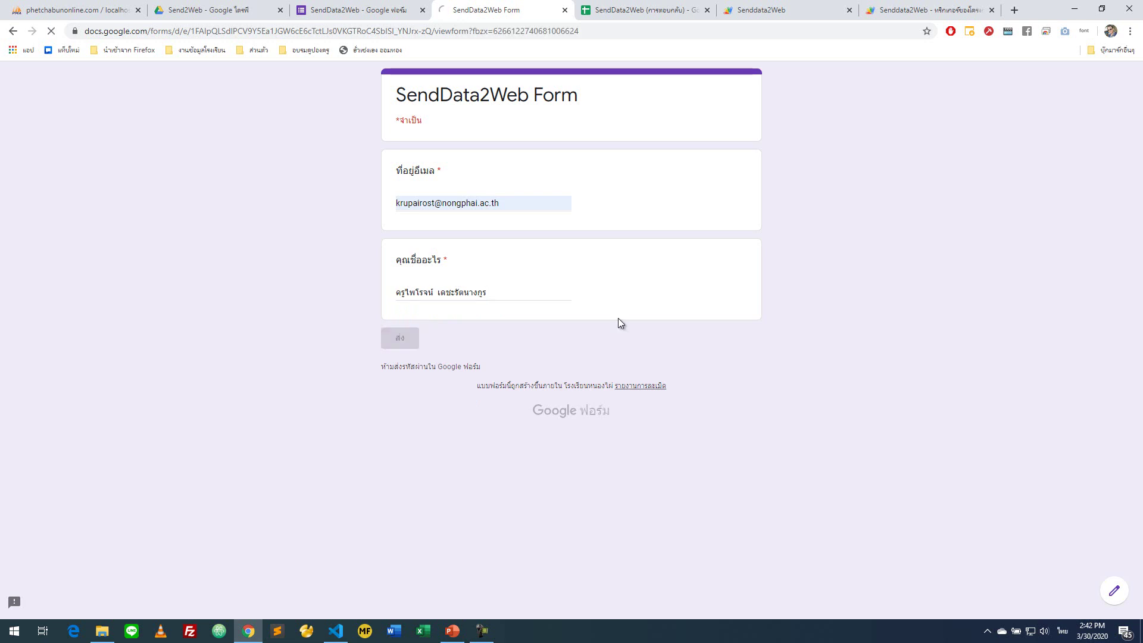
left_click(598, 6)
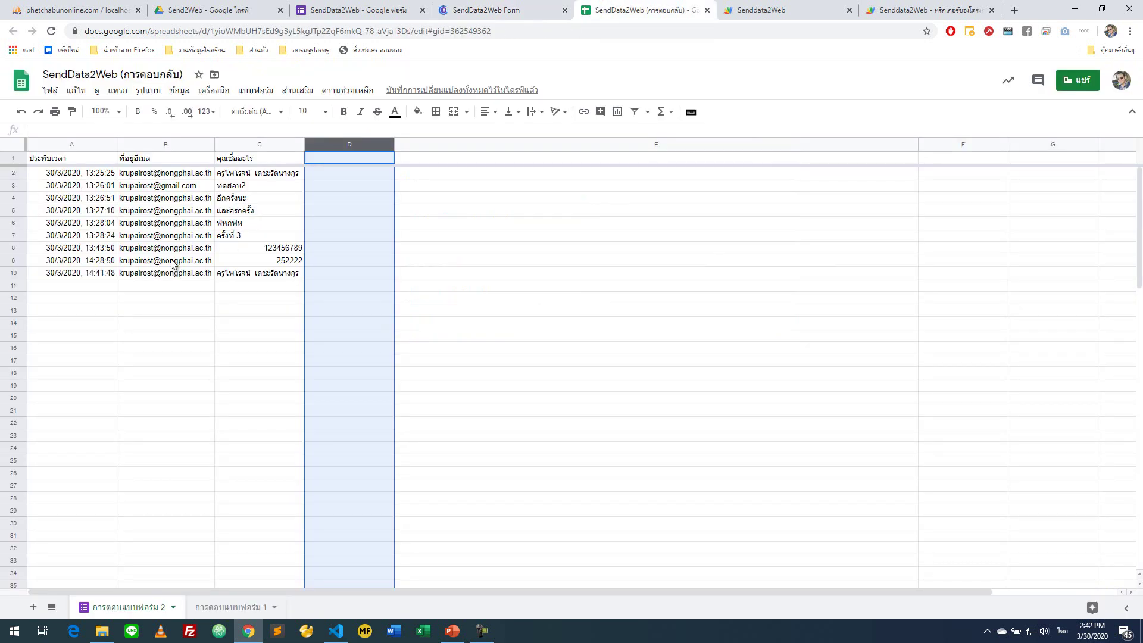
Check new row 10 and the Transfer Complete status cells in column D.
left_click(147, 275)
left_click(14, 272)
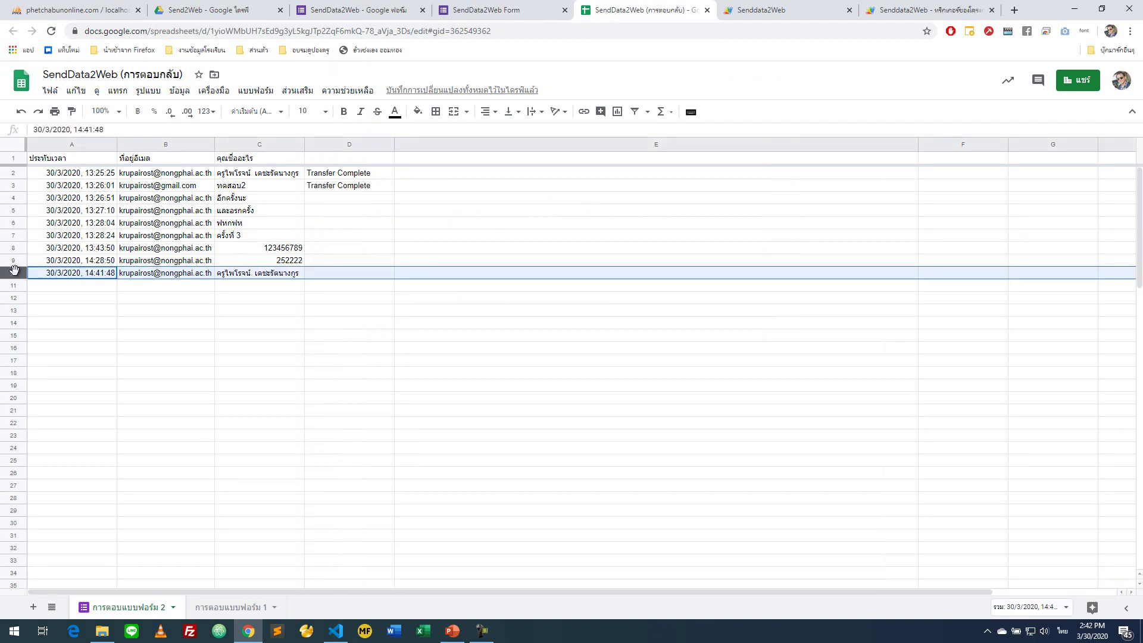
left_click(364, 174)
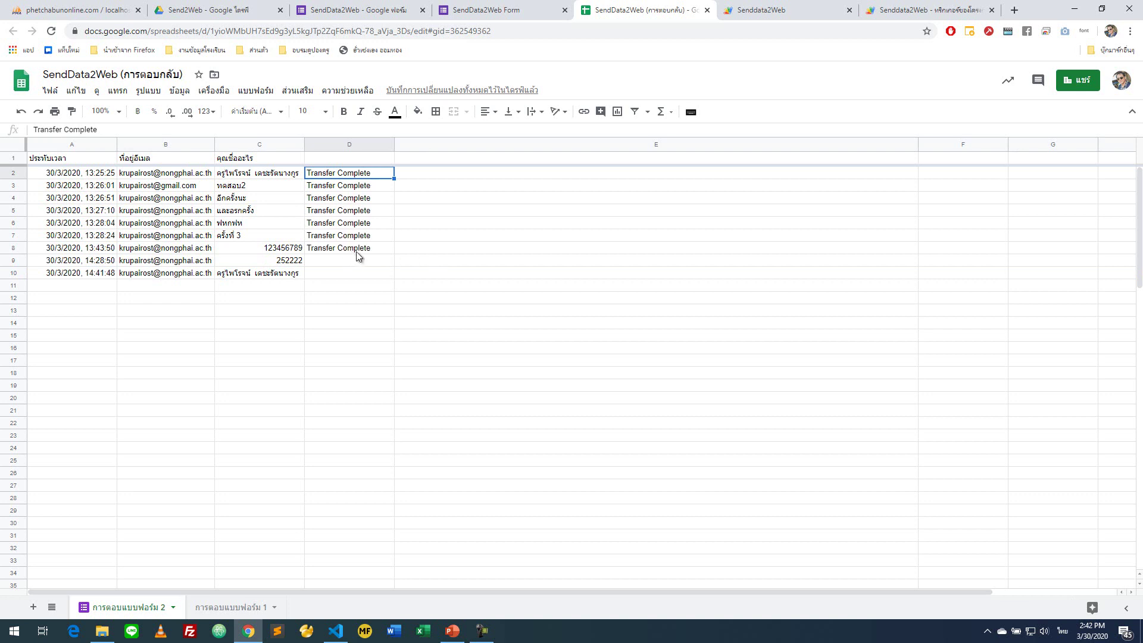
left_click(355, 273)
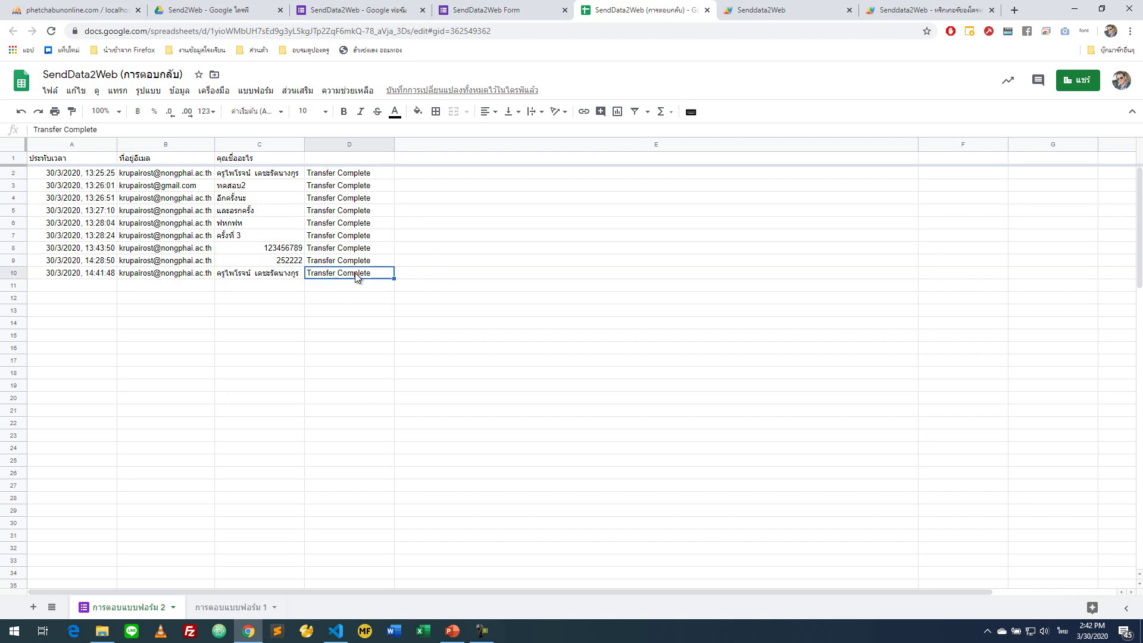
left_click(364, 174)
Compare the already-sent check on script line 40 with status cell D10.
left_click(780, 10)
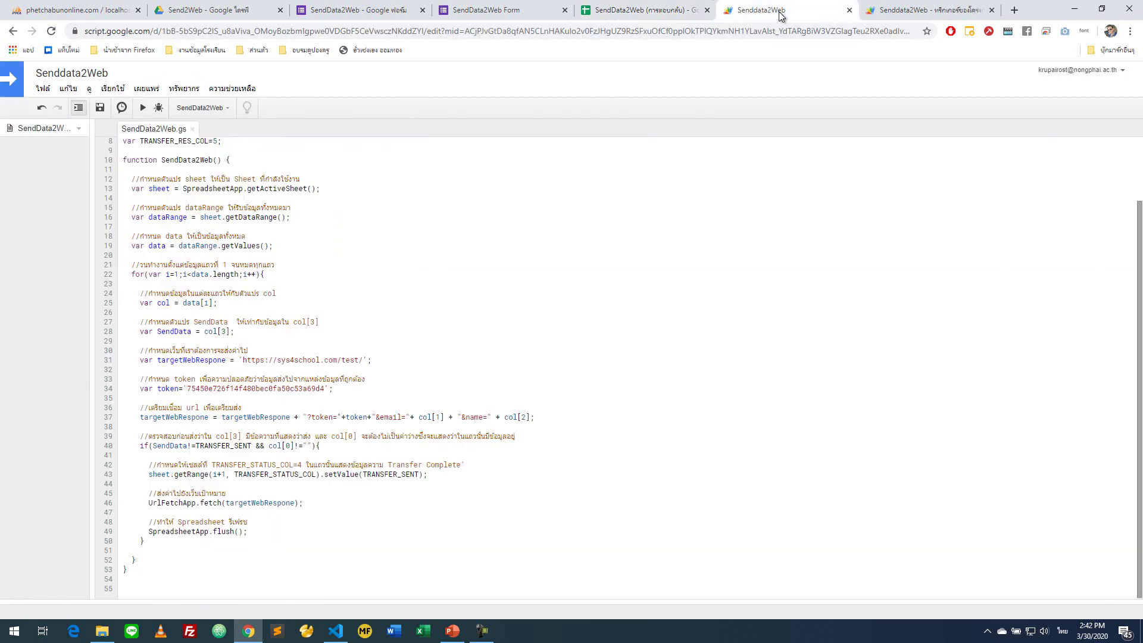
left_click_drag(153, 446, 251, 448)
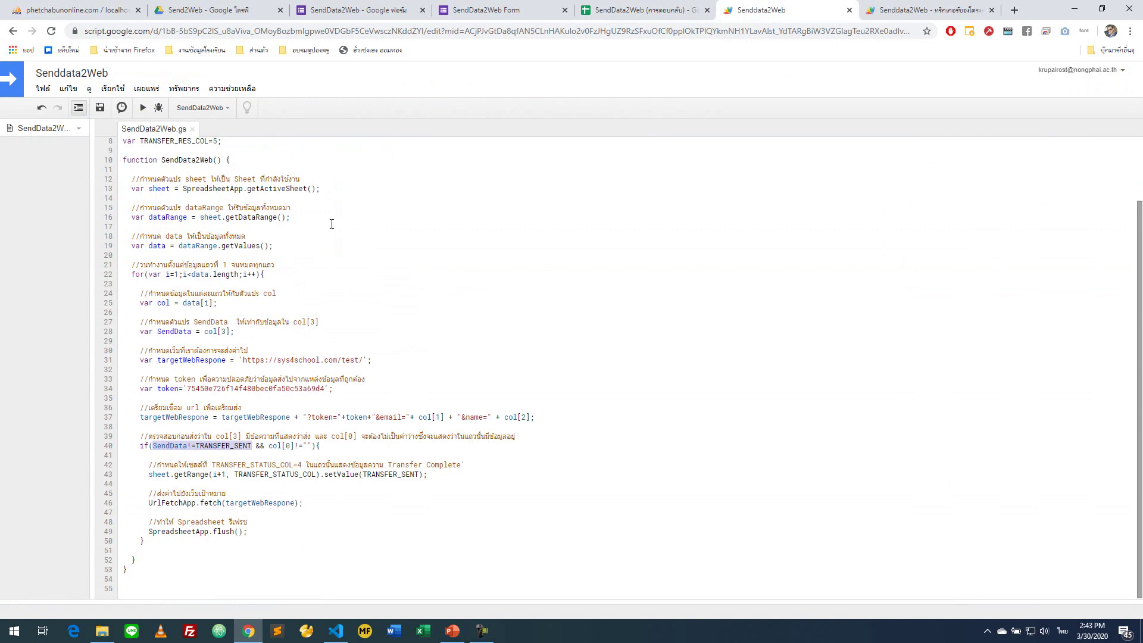
left_click(661, 8)
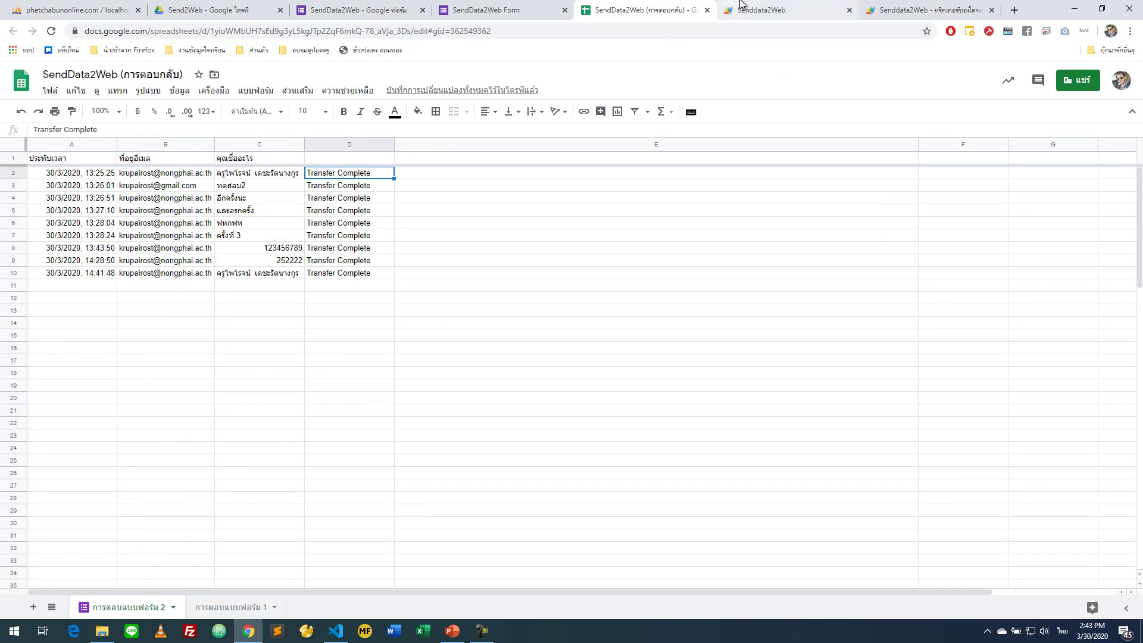
left_click(773, 10)
left_click(670, 9)
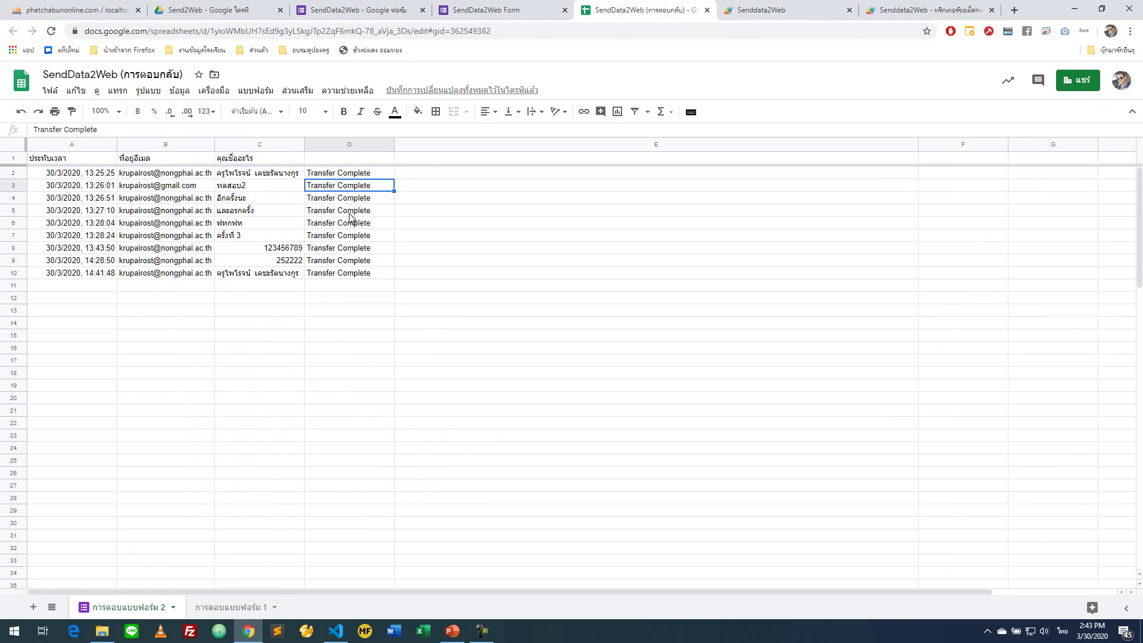
left_click(345, 274)
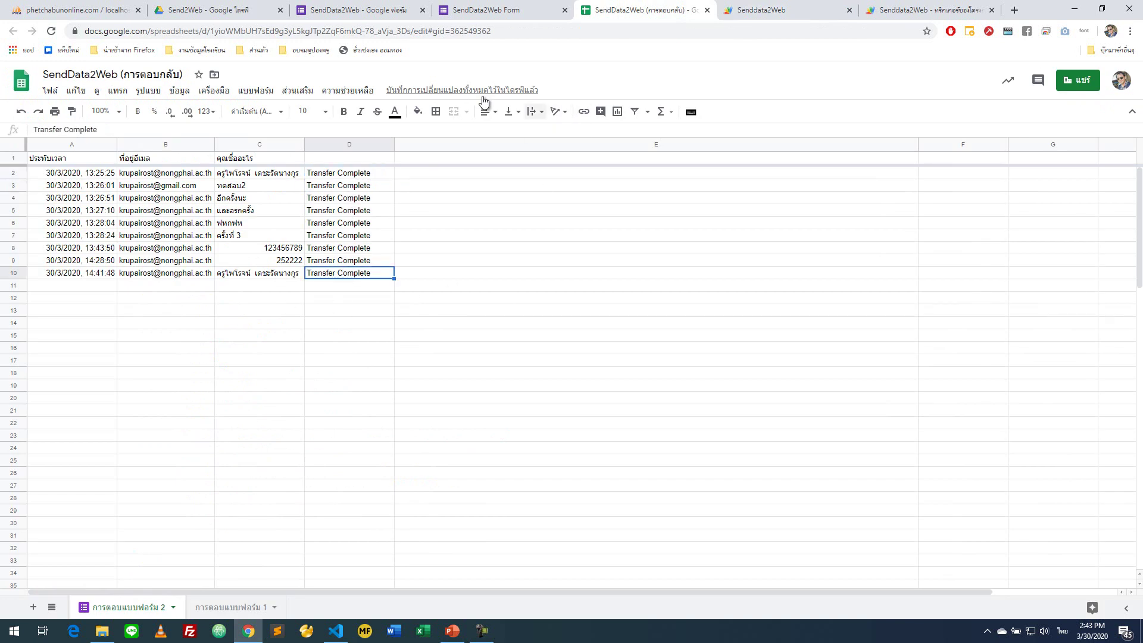
left_click(92, 6)
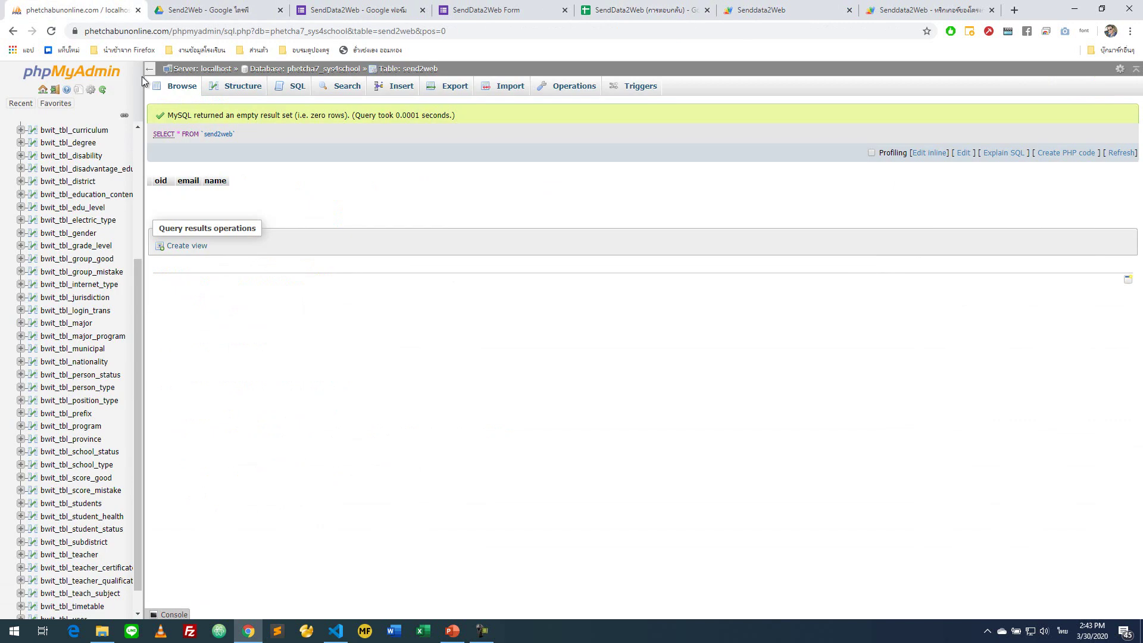
Reload the send2web table to show the 9 transferred rows.
left_click(174, 89)
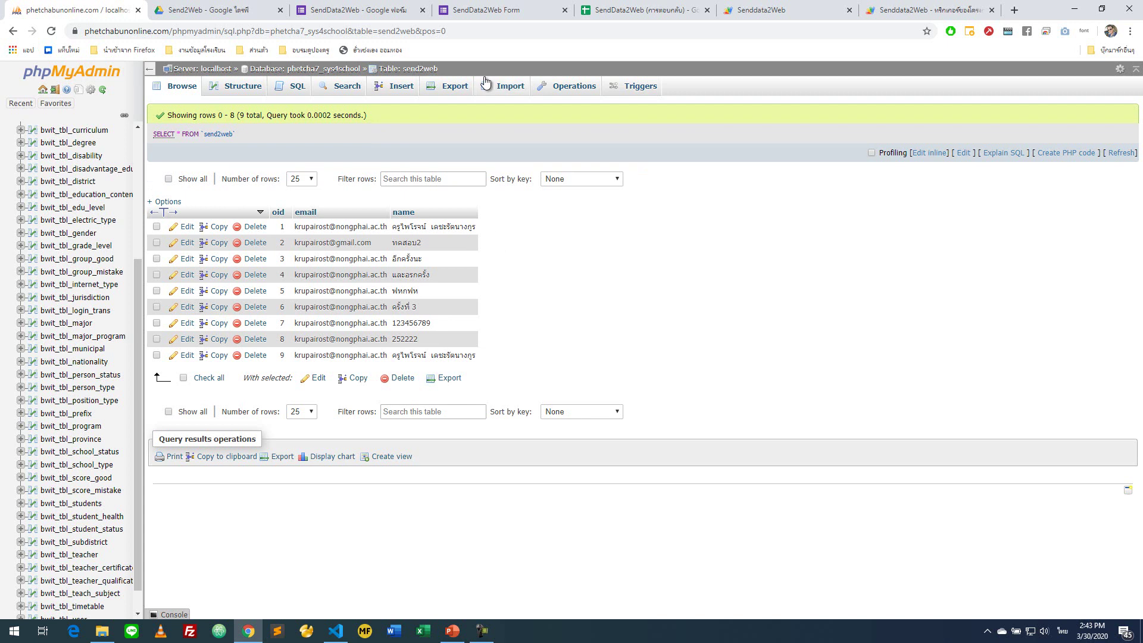
left_click(487, 15)
Start another response and change the autofilled email's domain to bwit.ac.th.
left_click(447, 157)
left_click(457, 203)
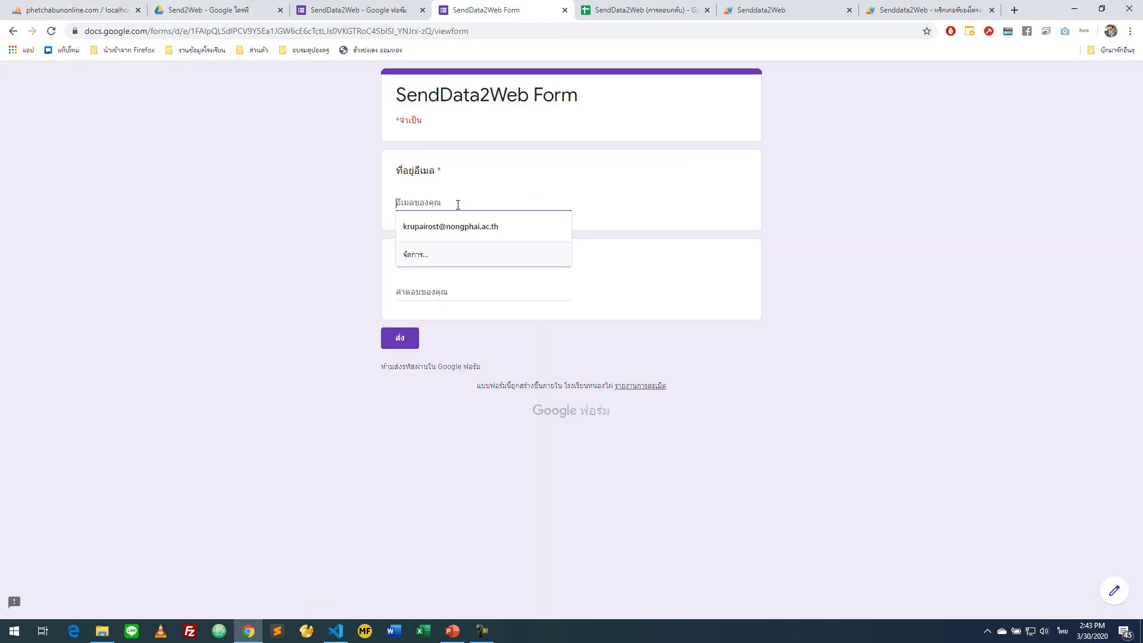
left_click(457, 223)
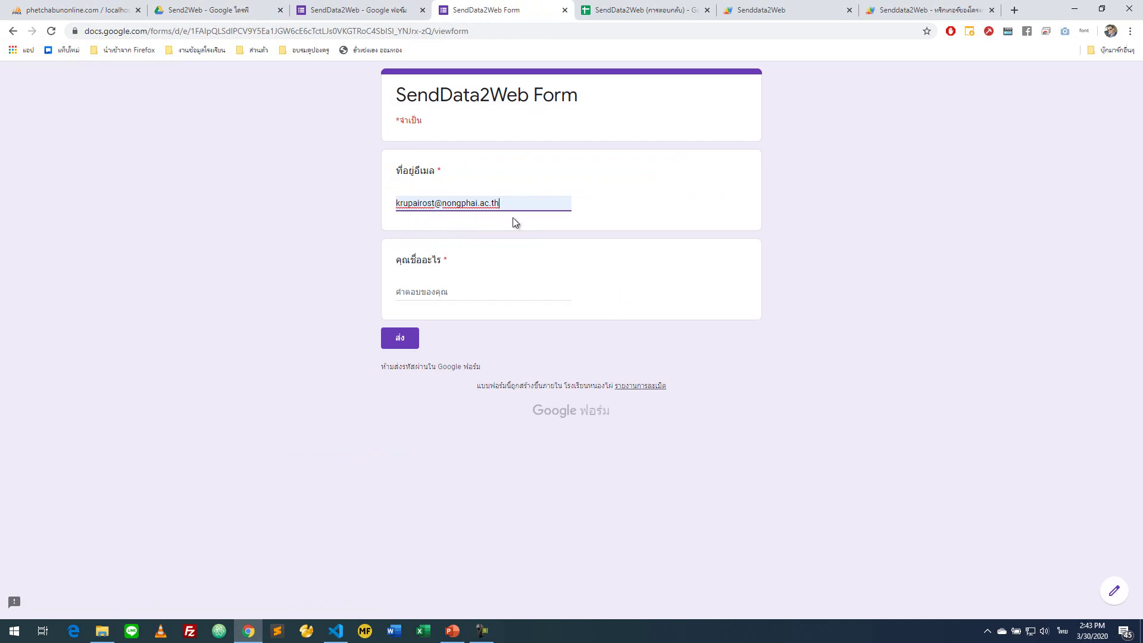
left_click(447, 199)
left_click_drag(442, 202, 544, 202)
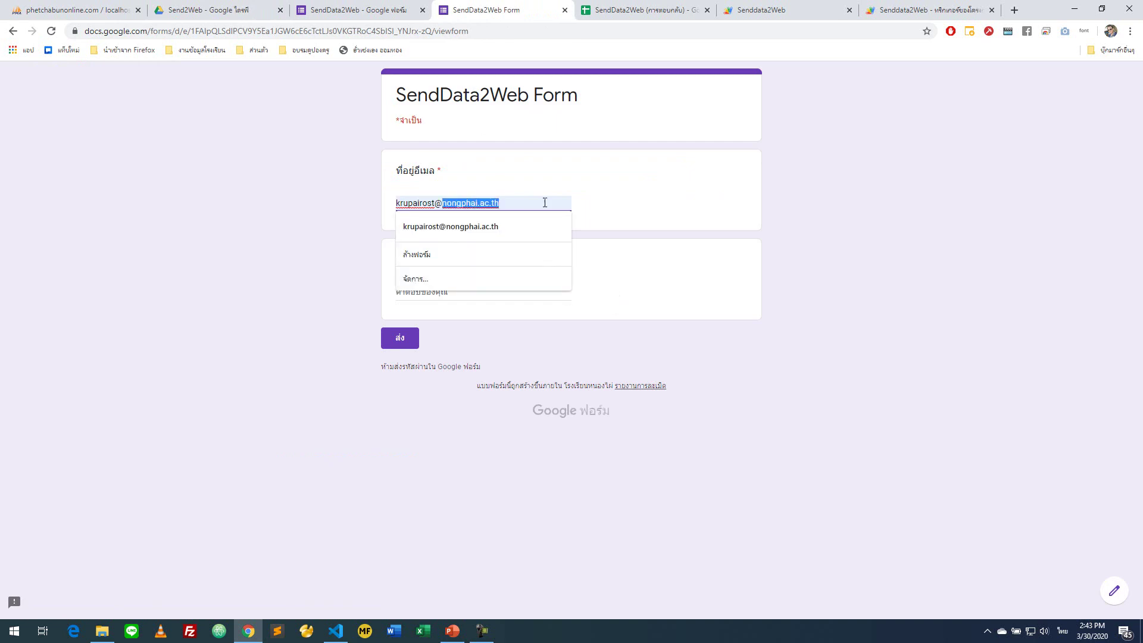
key("BackSpace")
key("alt+shift")
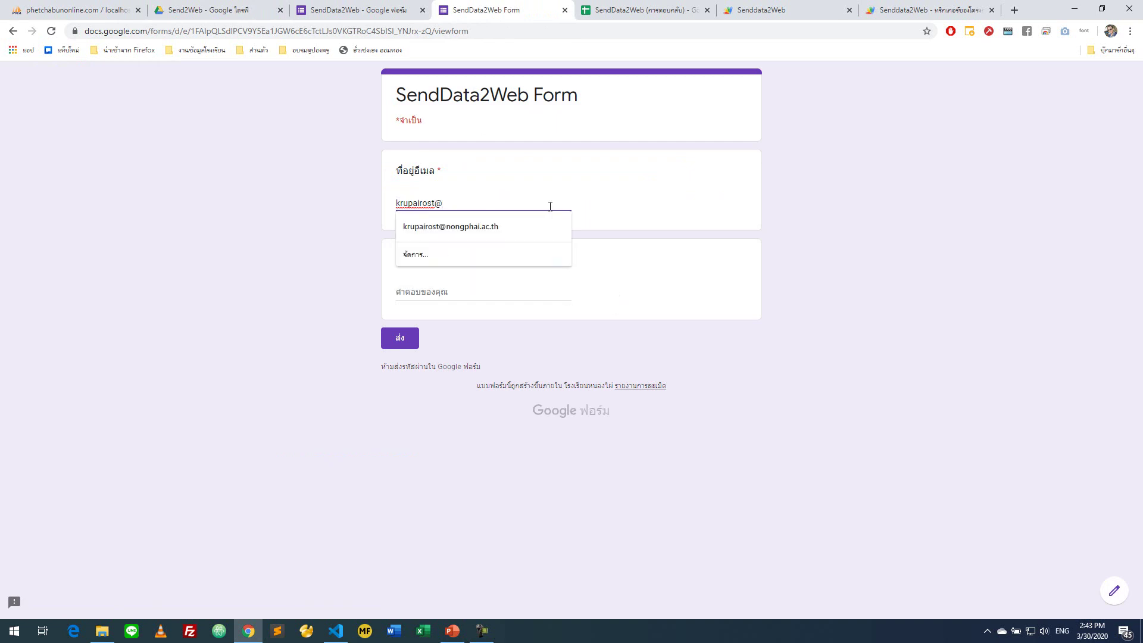
type("bwit.ac.th")
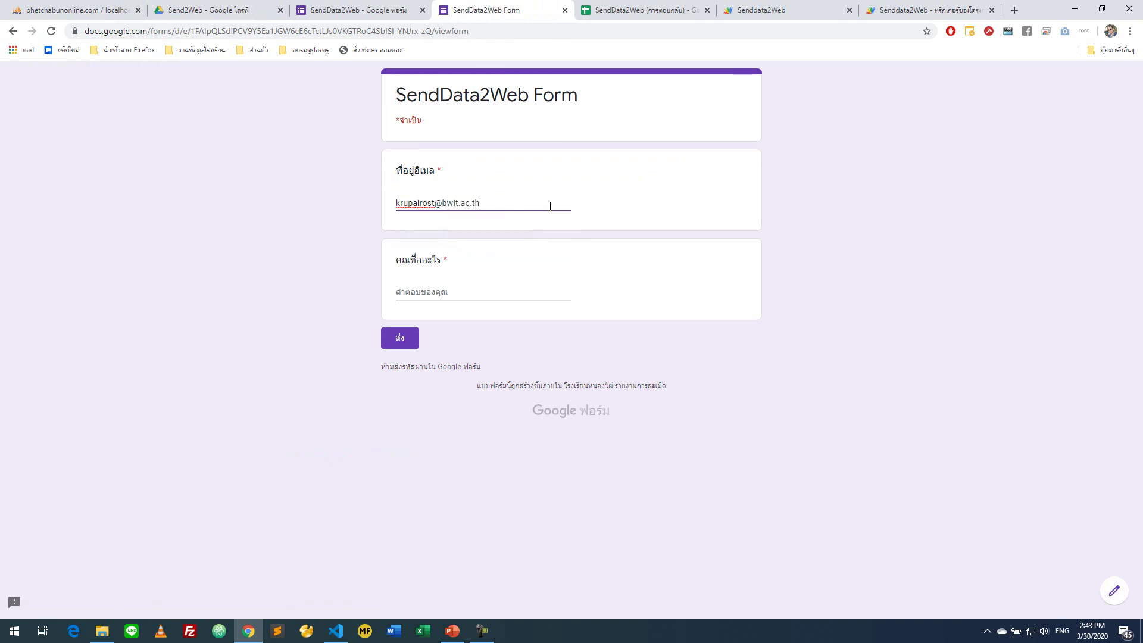
Enter a name ending 'ส่งครั้งที่ 10' (10th send) and submit the response.
left_click(514, 296)
type("dk")
key("BackSpace")
key("grave")
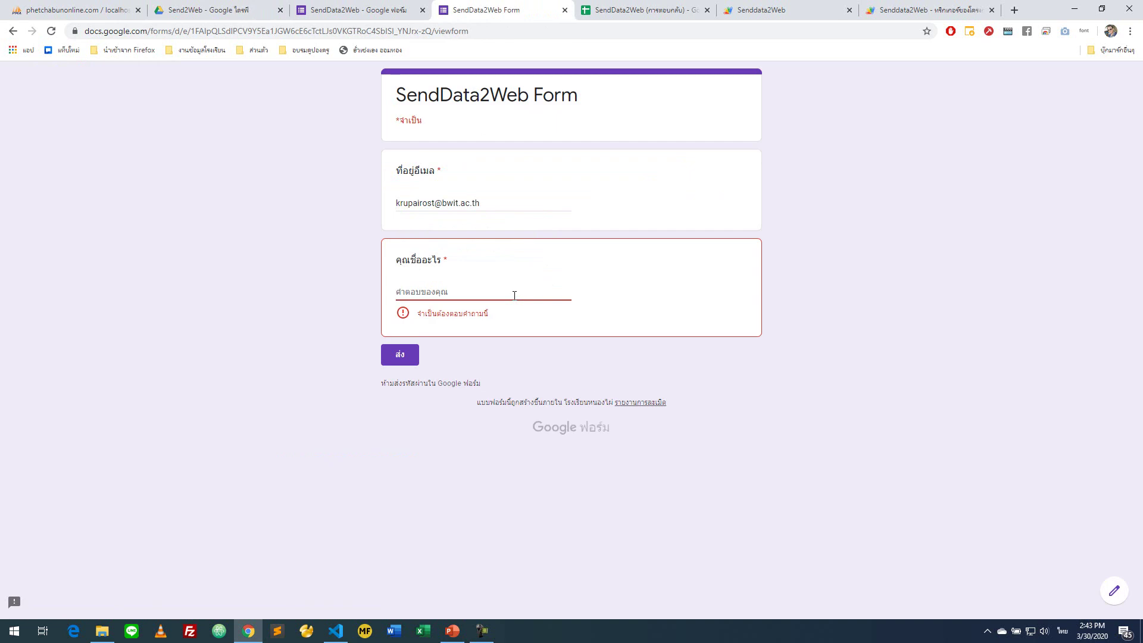
type("ครูไพโรจน์ ส่งครั้งที่ 10")
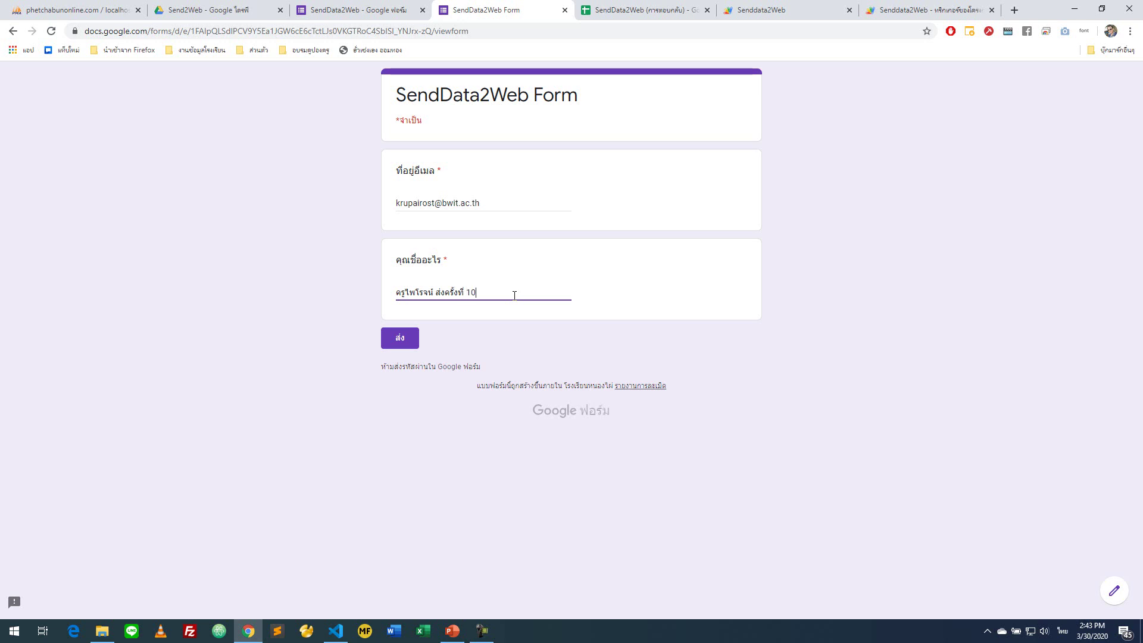
left_click(399, 339)
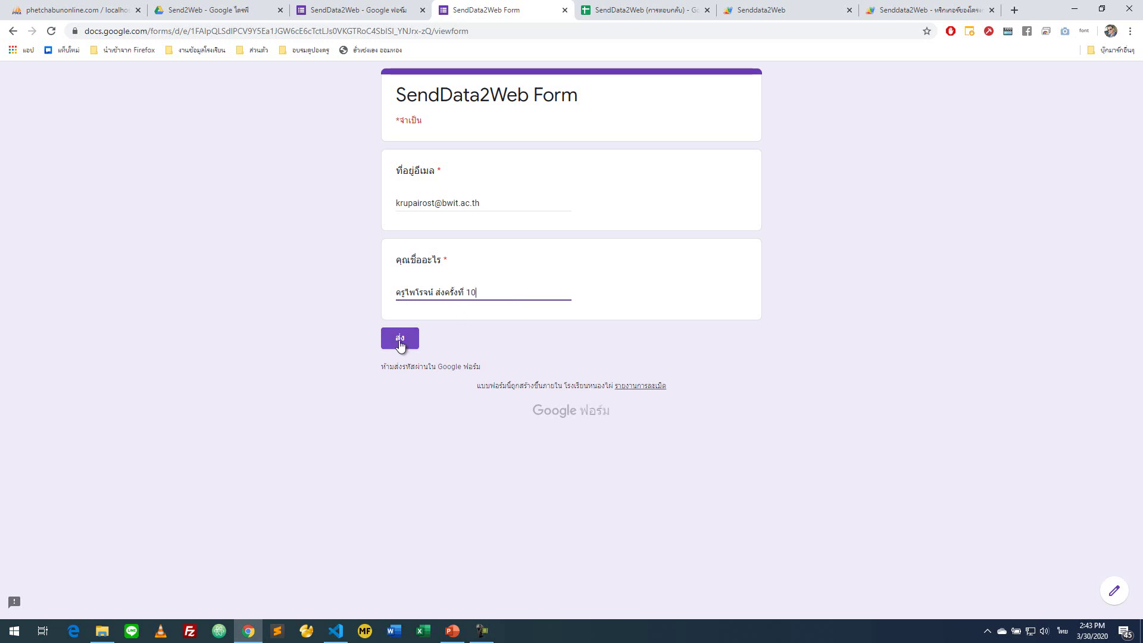
left_click(55, 7)
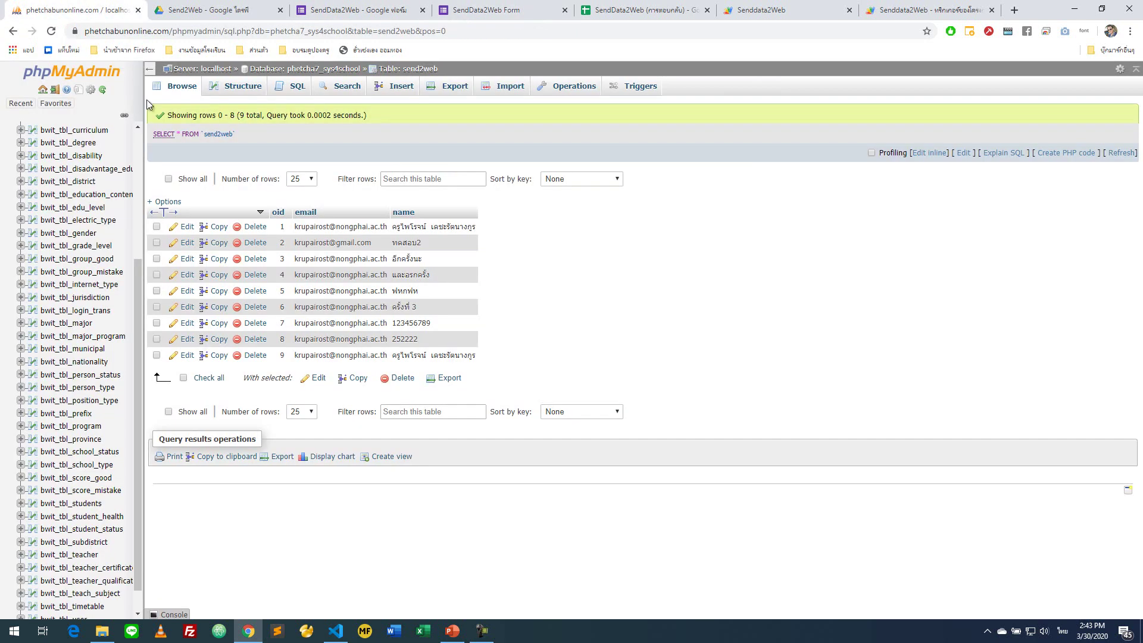
Reload the send2web table to look for the newly submitted row.
left_click(178, 89)
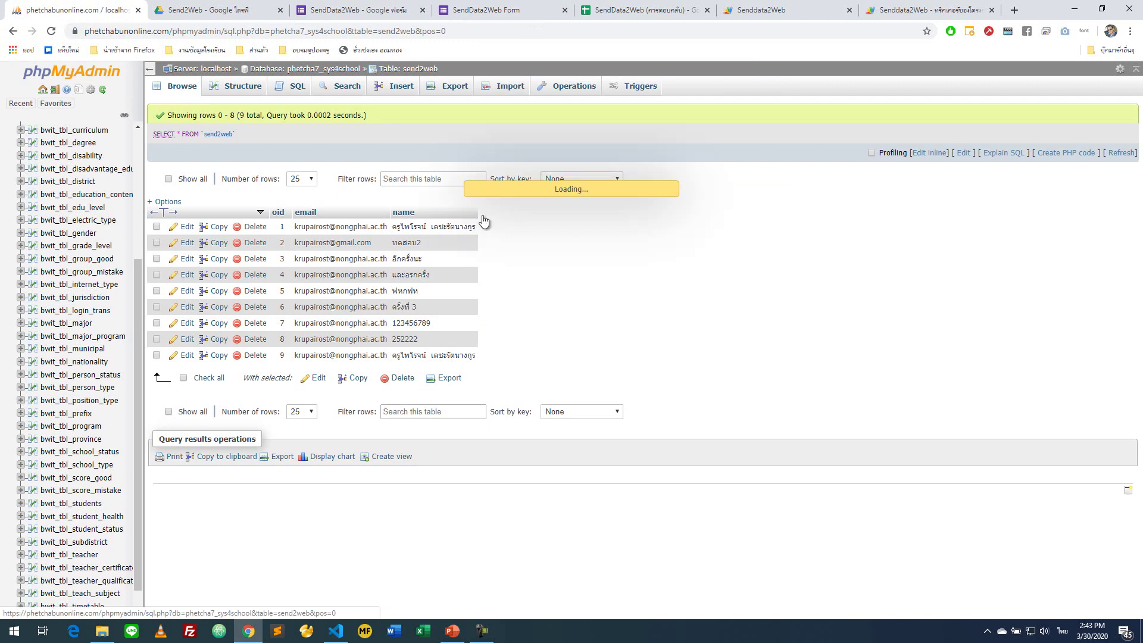